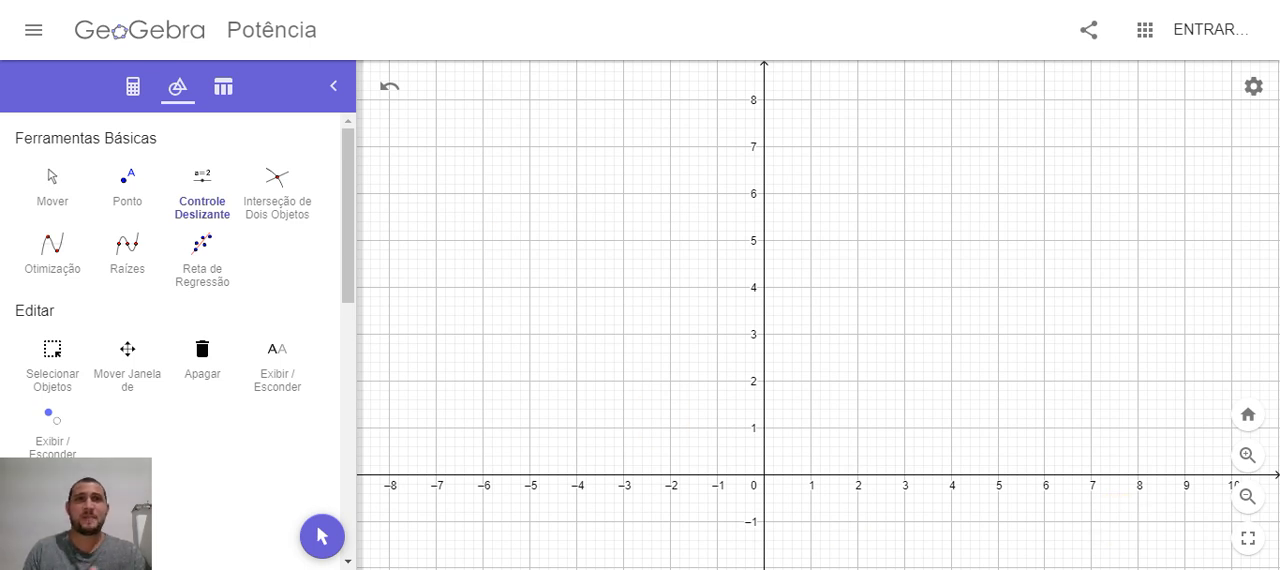
Start a new number slider in the upper-left area of the graph and name it a, without an initial value
click(133, 87)
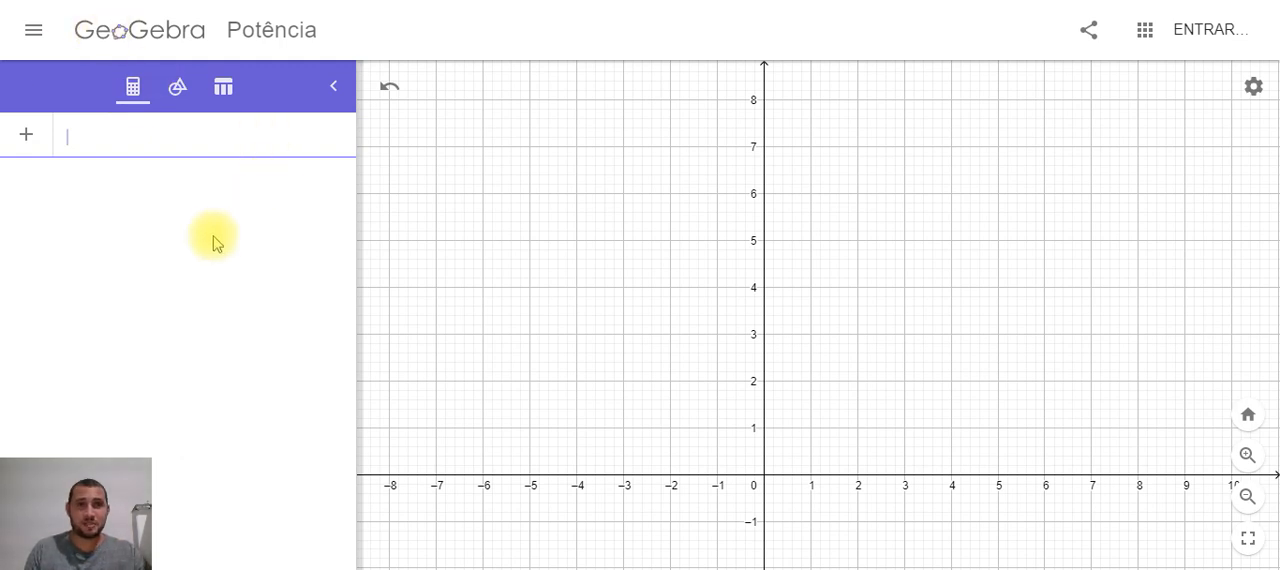
click(179, 92)
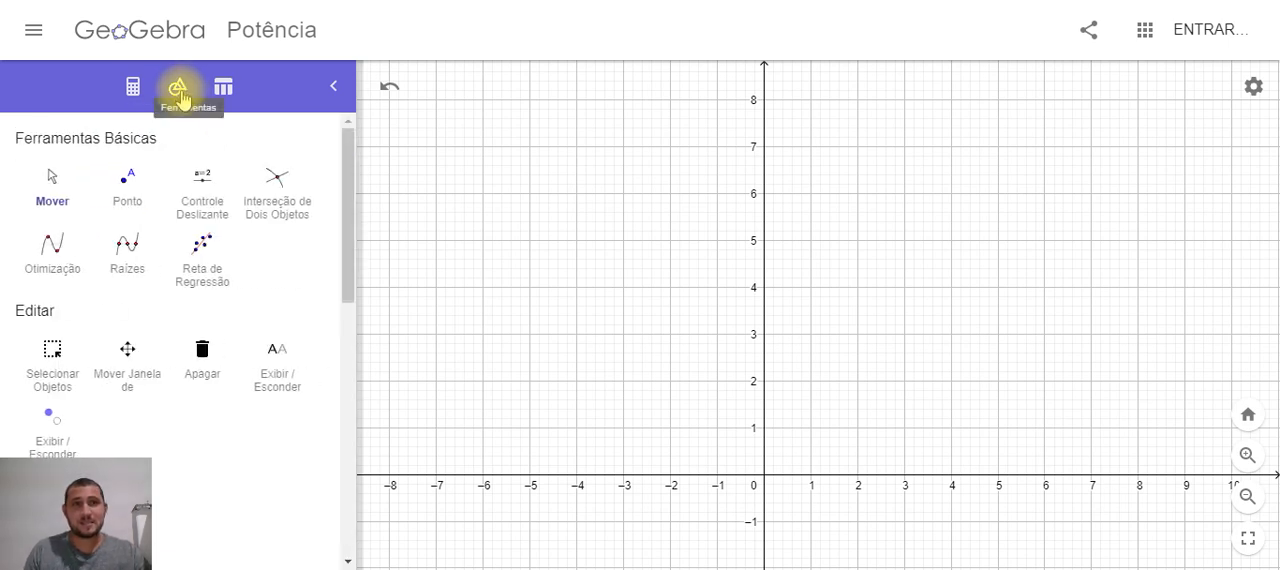
click(205, 180)
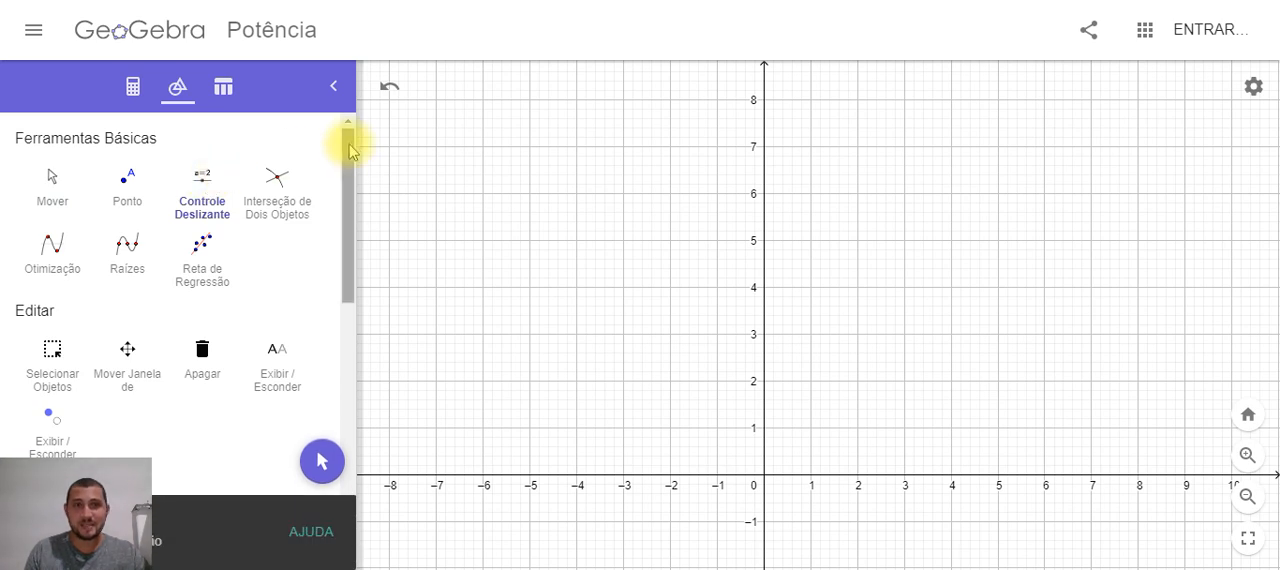
click(446, 106)
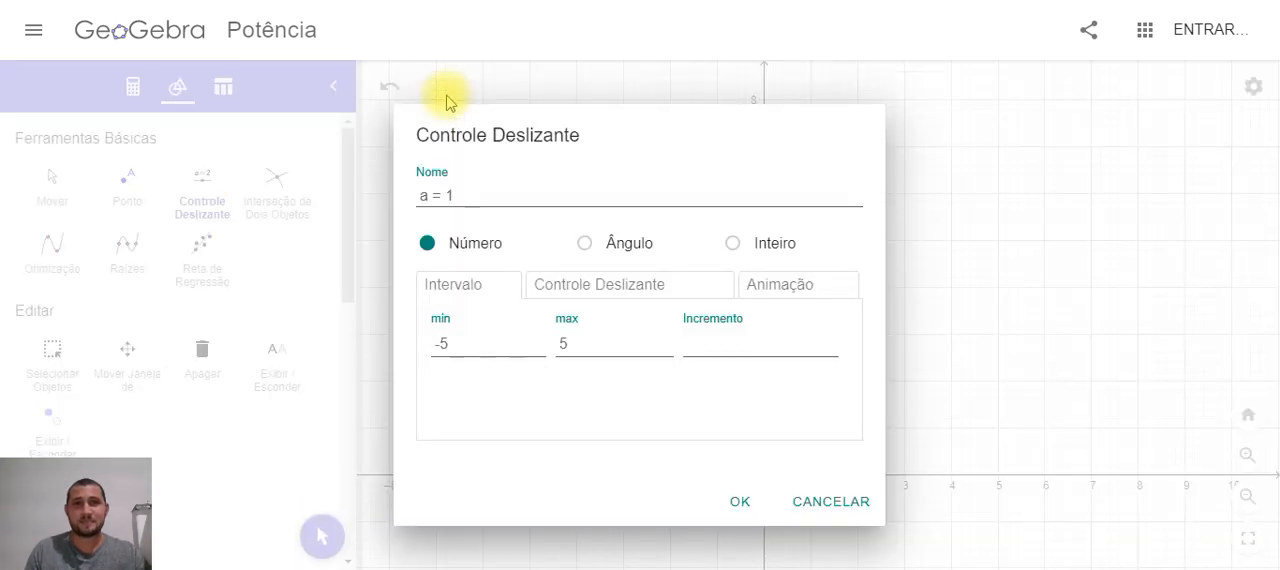
click(480, 193)
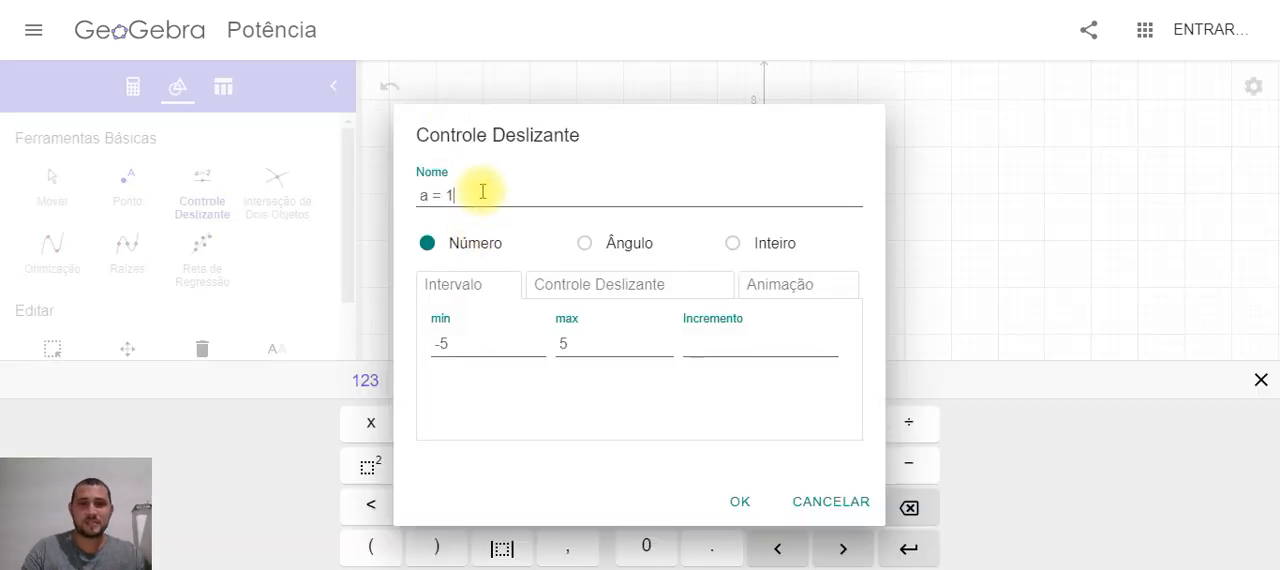
key(BackSpace)
key(BackSpace)
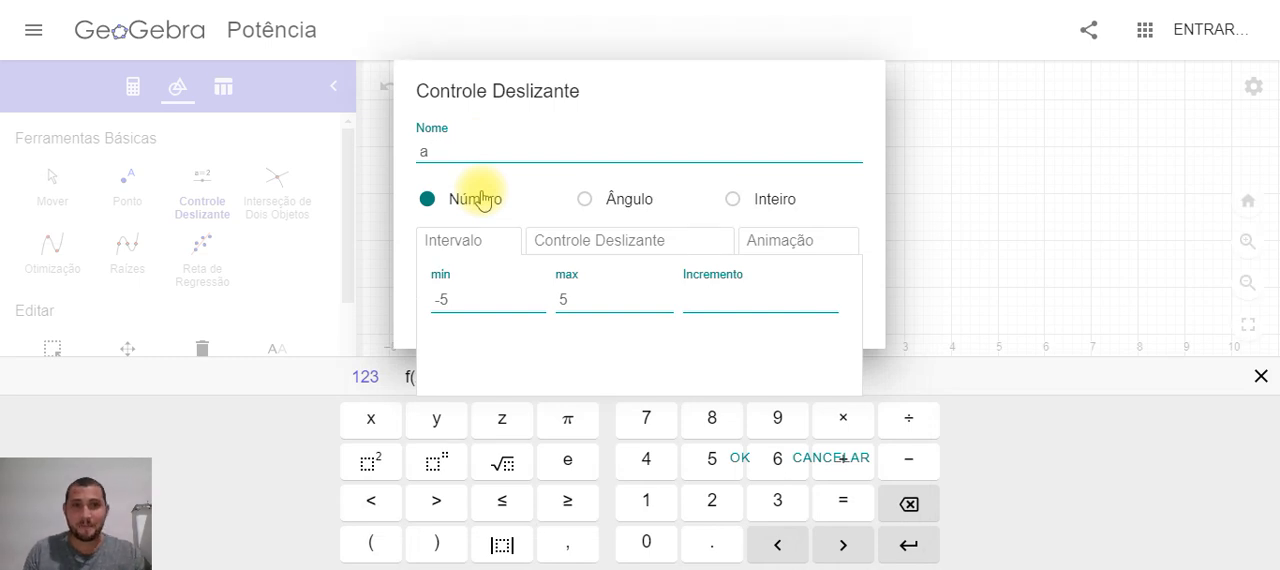
Set slider a's range from -10 to 10 with an increment of 0,5 and create it
drag(482, 299, 427, 299)
click(449, 302)
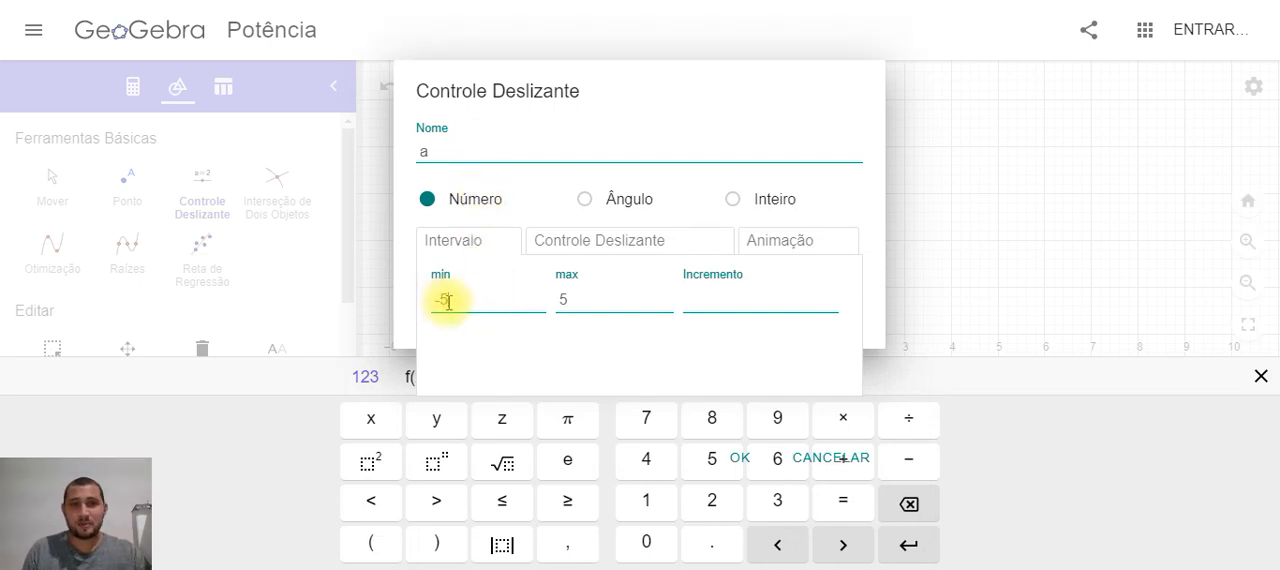
key(BackSpace)
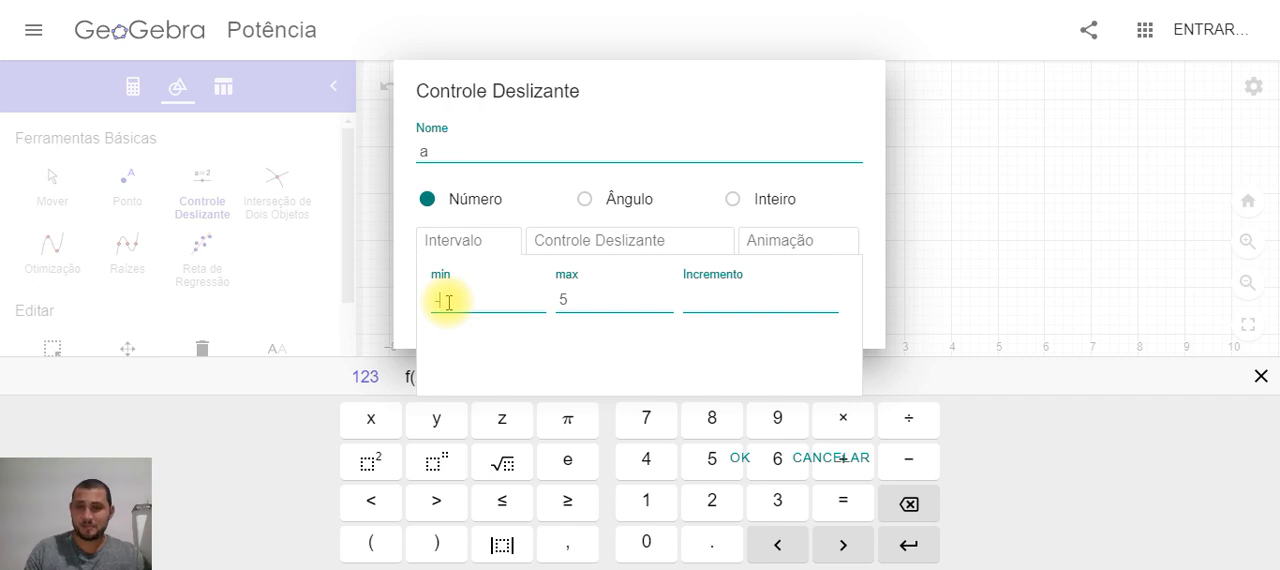
text(10)
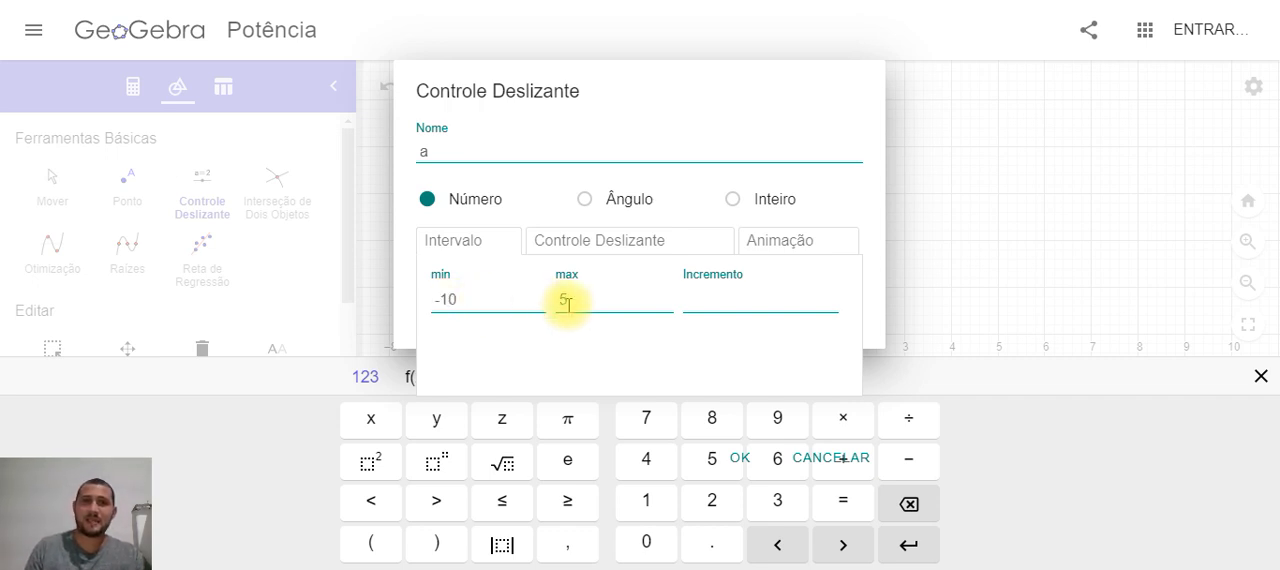
drag(568, 302, 535, 307)
text(10)
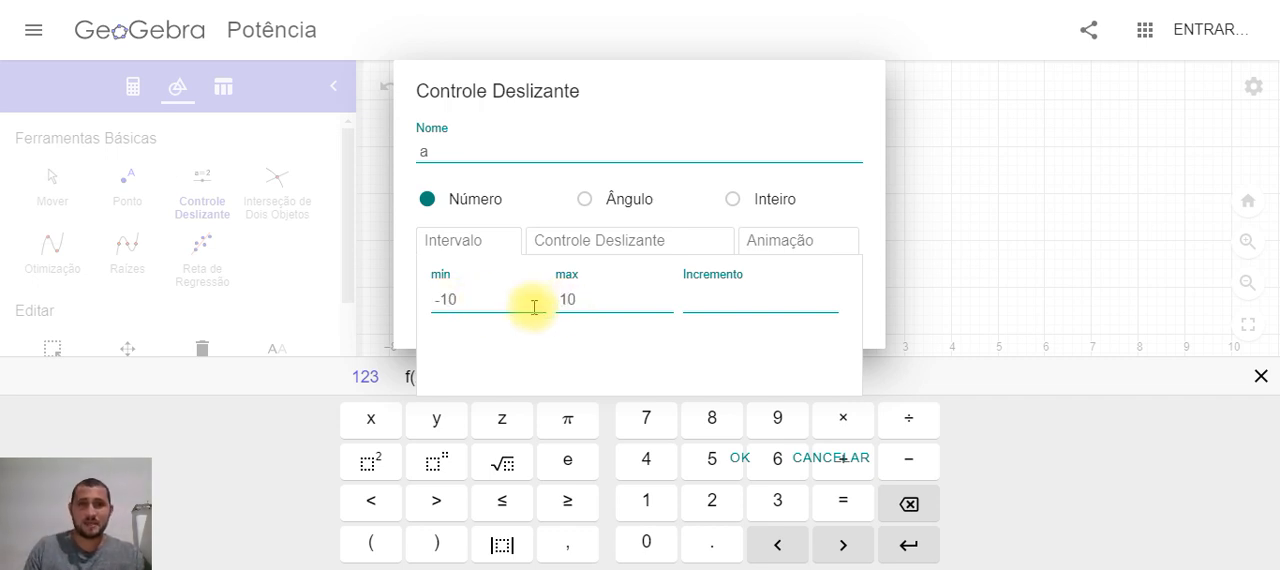
click(524, 303)
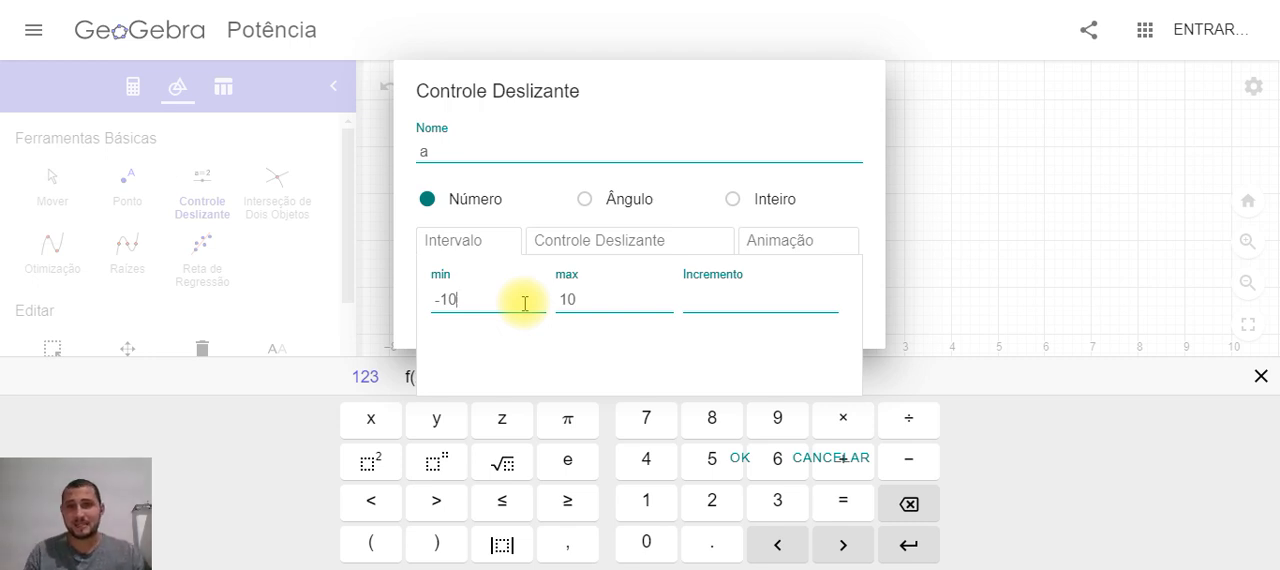
click(726, 296)
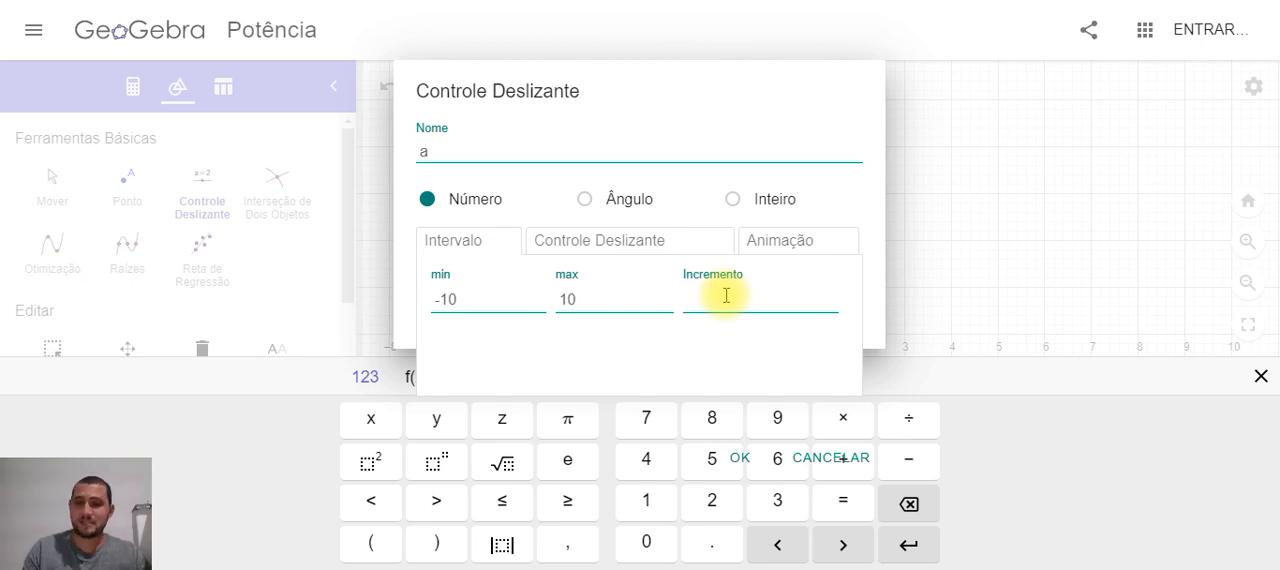
text(0,5)
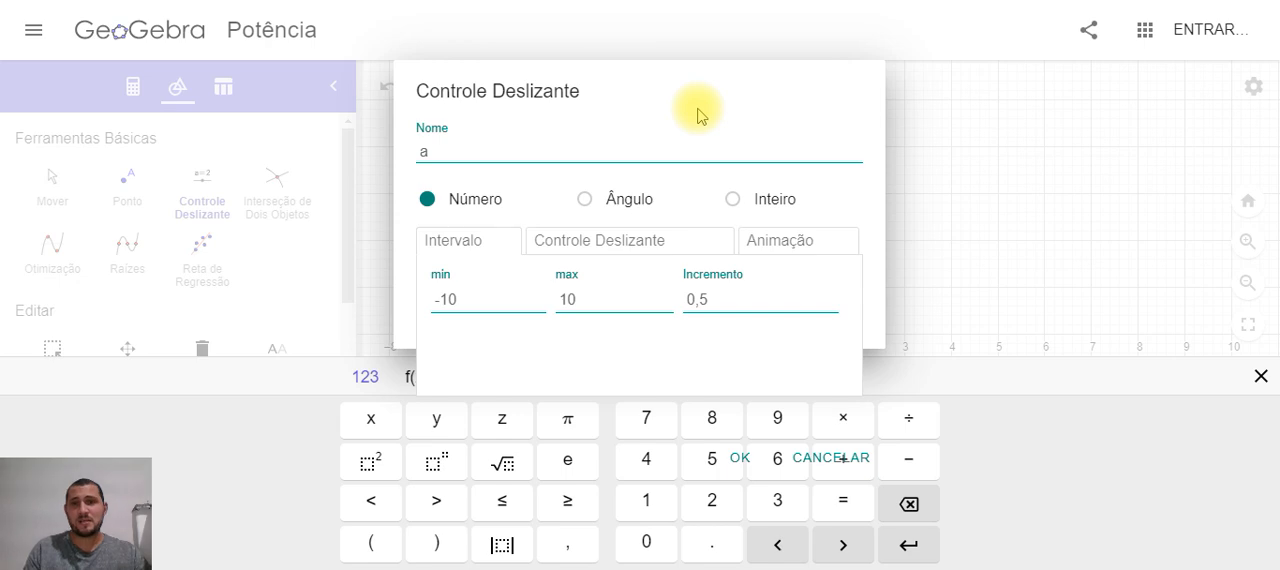
click(1258, 378)
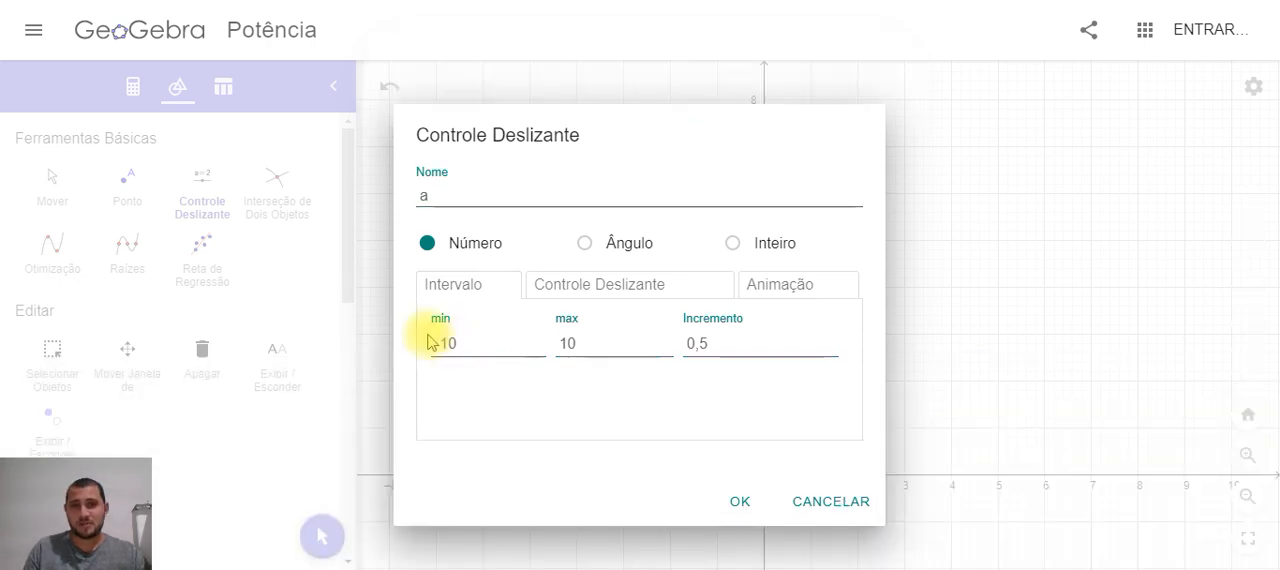
click(729, 499)
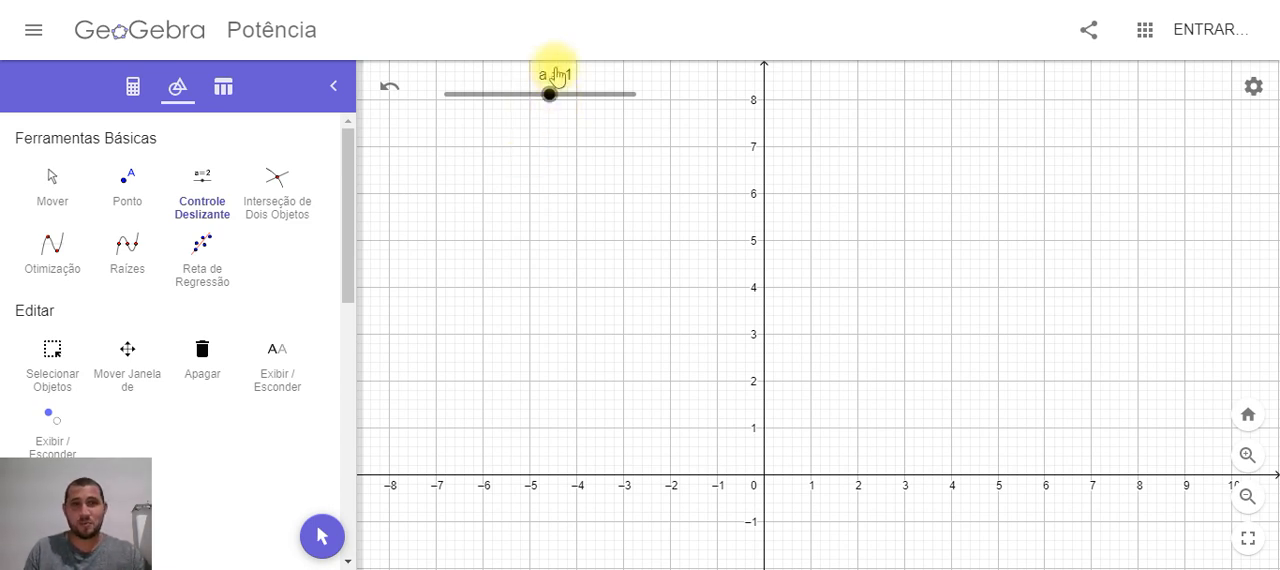
Create number slider b = 1 ranging from -10 to 10 with increment 1, and align it directly beneath slider a
click(212, 190)
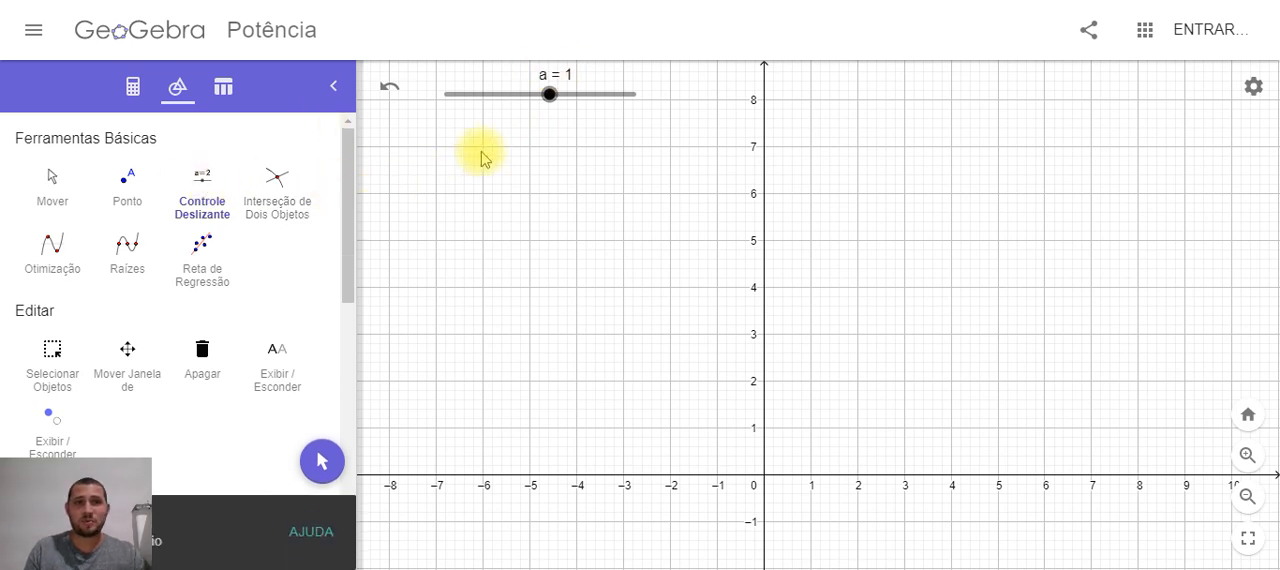
click(520, 152)
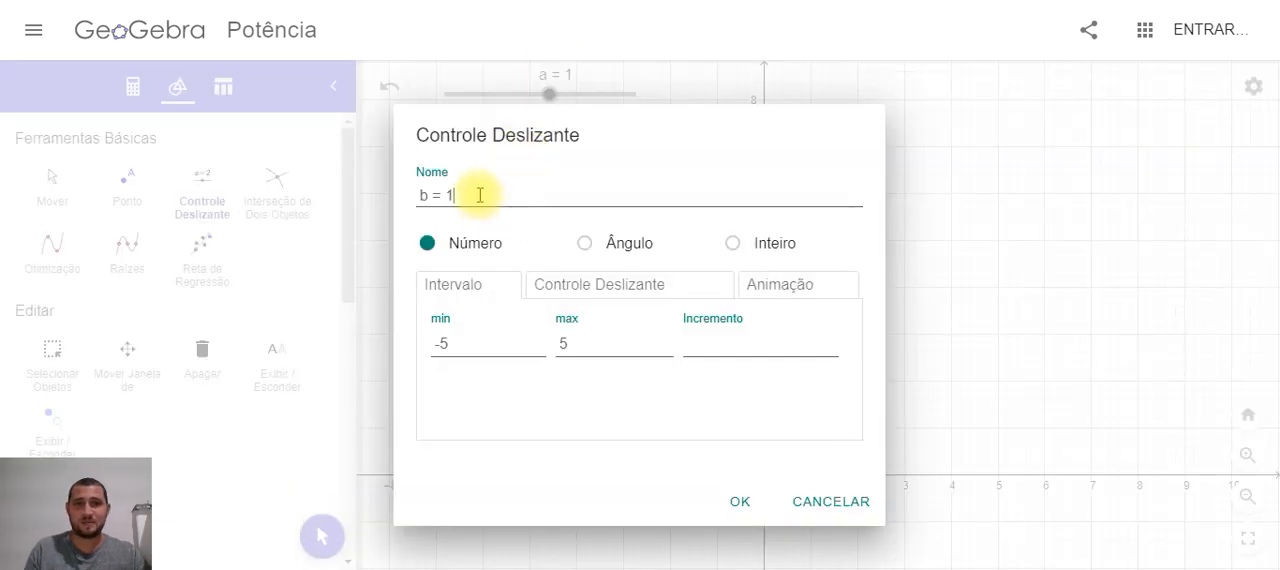
click(484, 342)
double_click(443, 342)
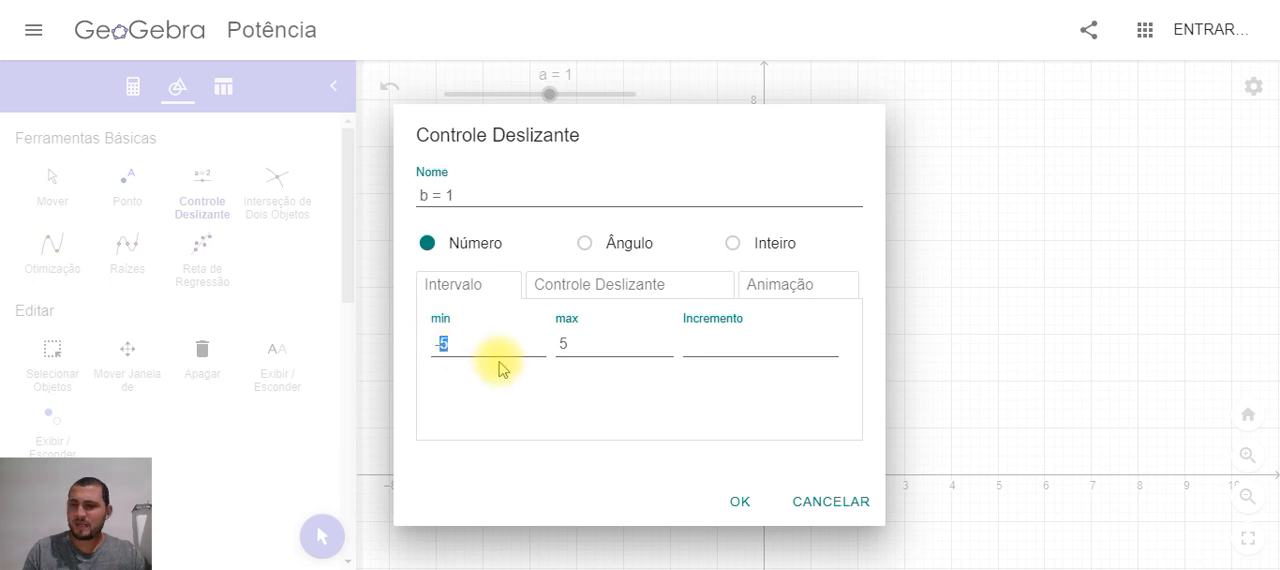
text(10)
double_click(562, 343)
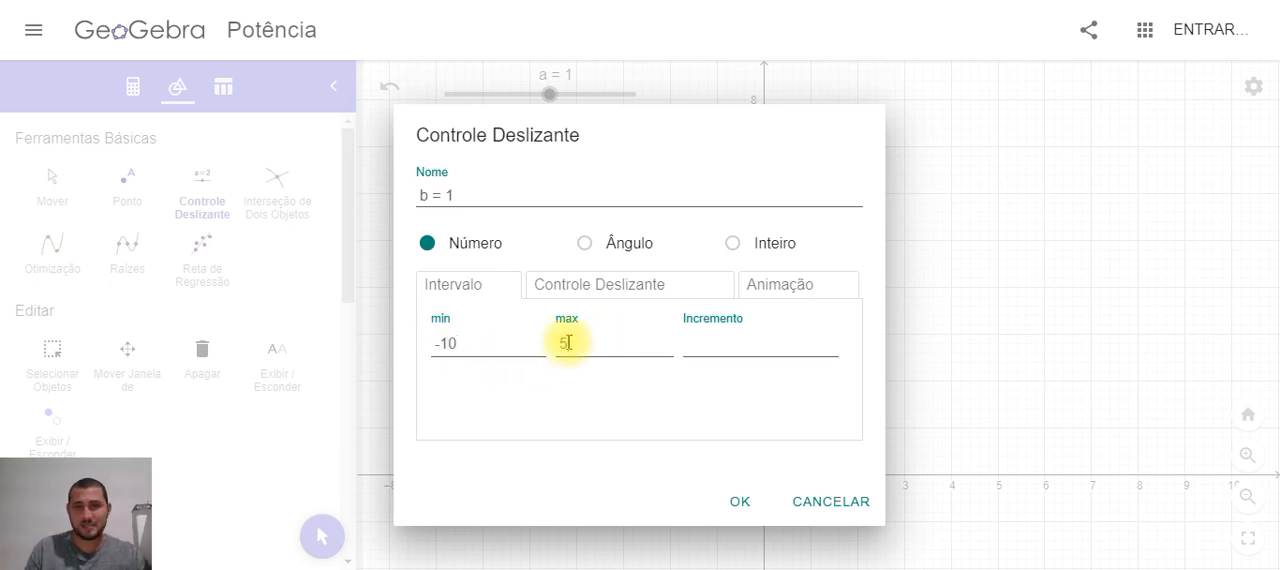
text(10)
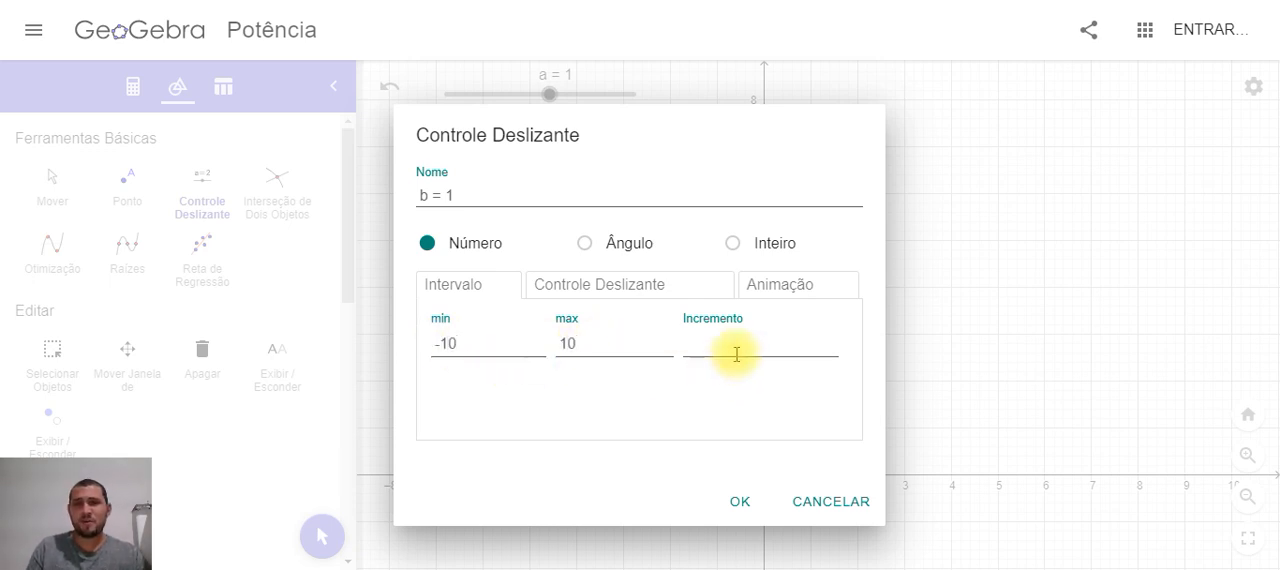
text(1)
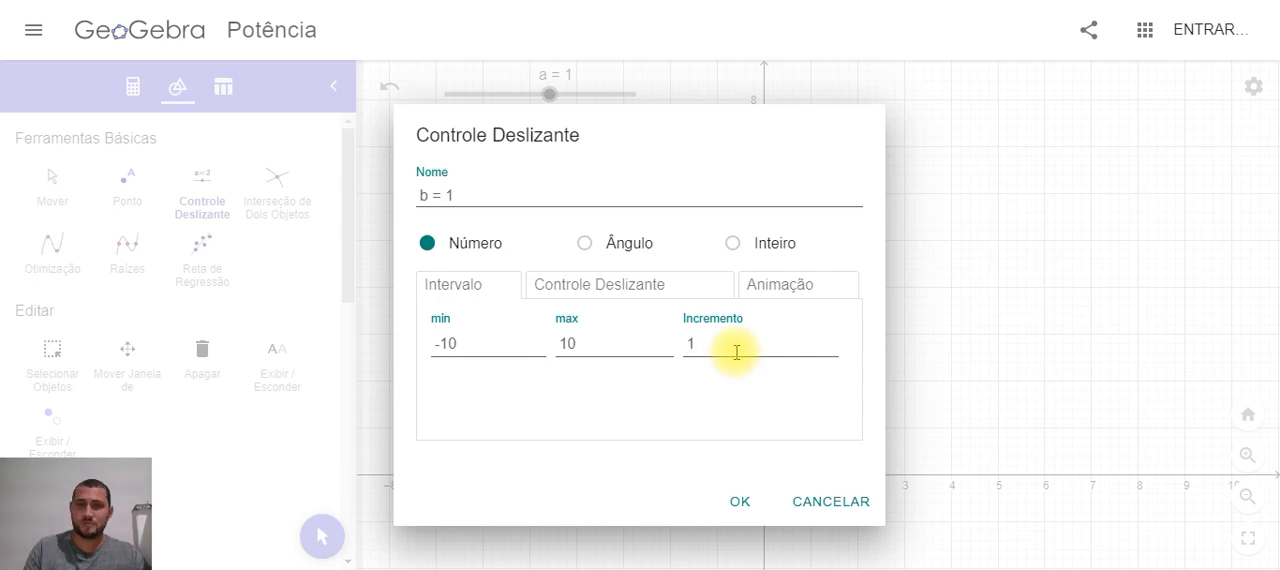
click(740, 501)
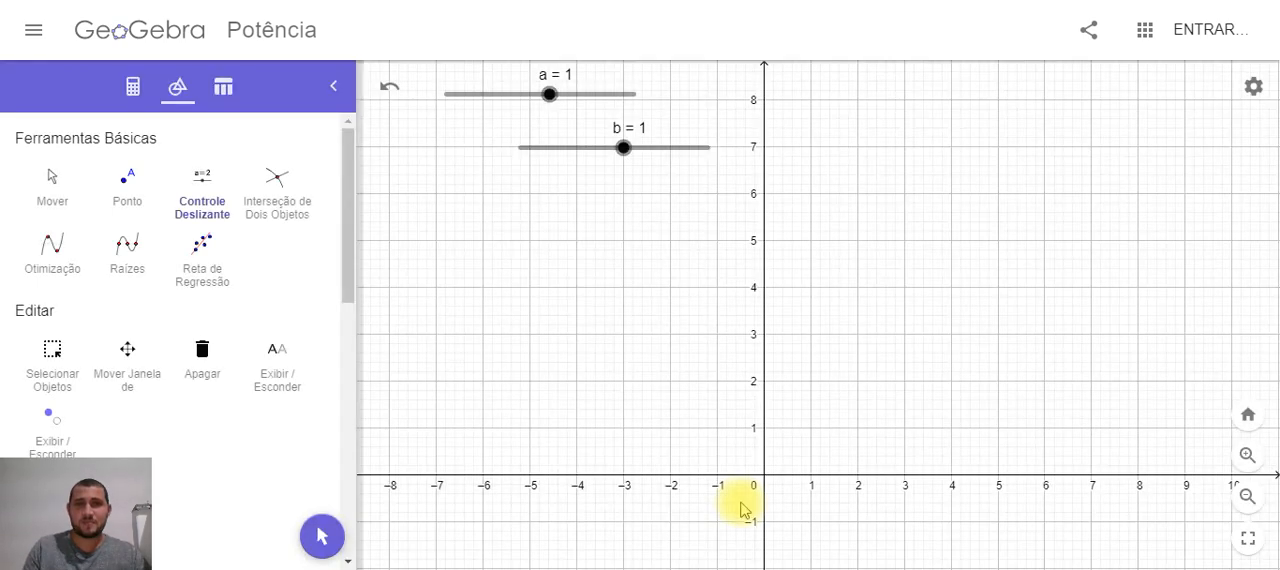
drag(560, 155, 486, 149)
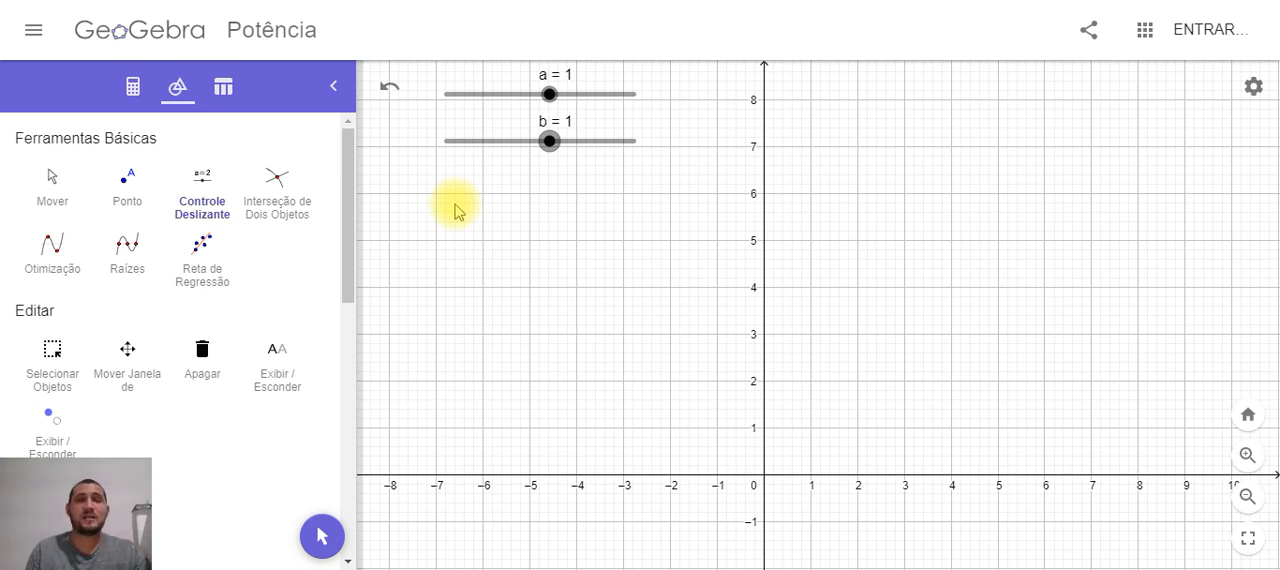
Define the linear function f(x) = ax + b using the two sliders as coefficients
click(136, 88)
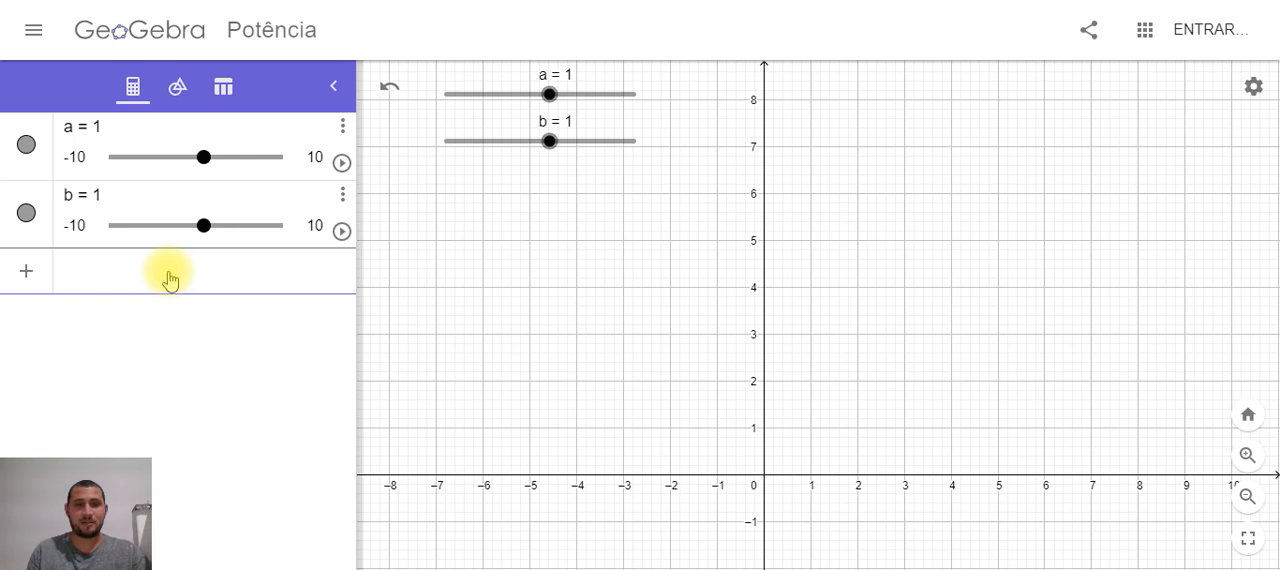
text(f)
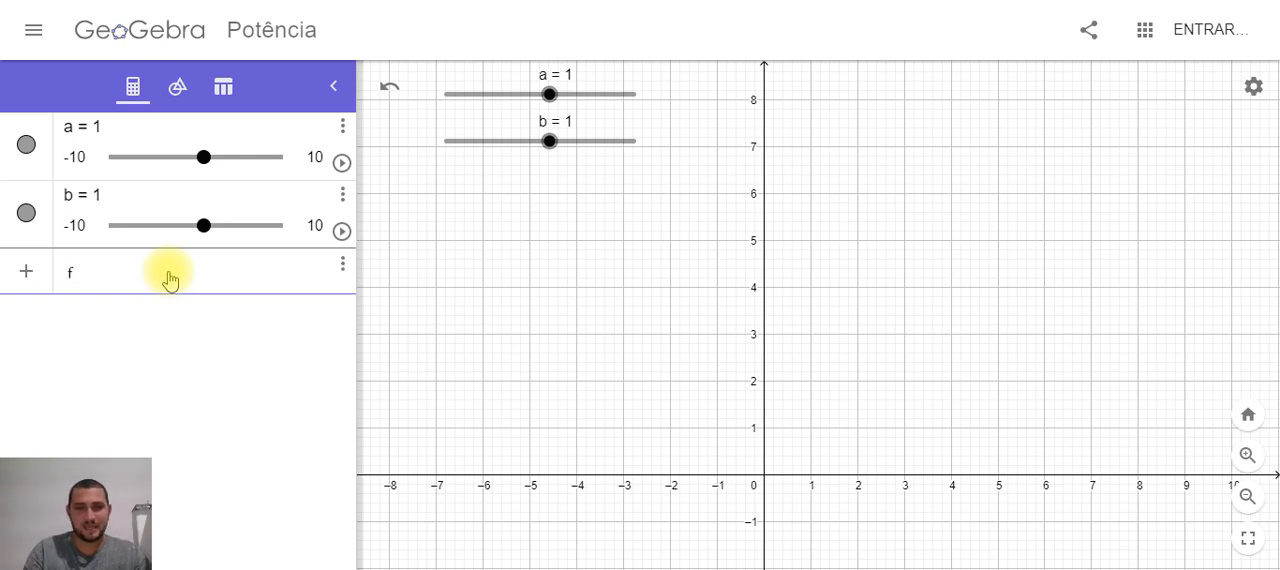
text(()
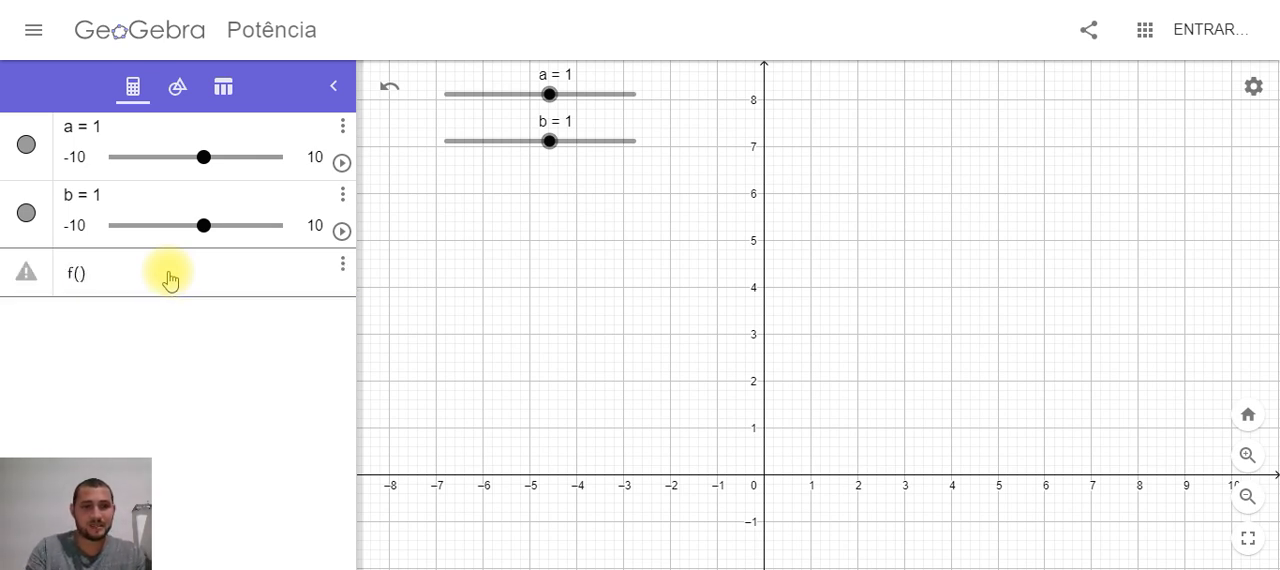
text(x) )
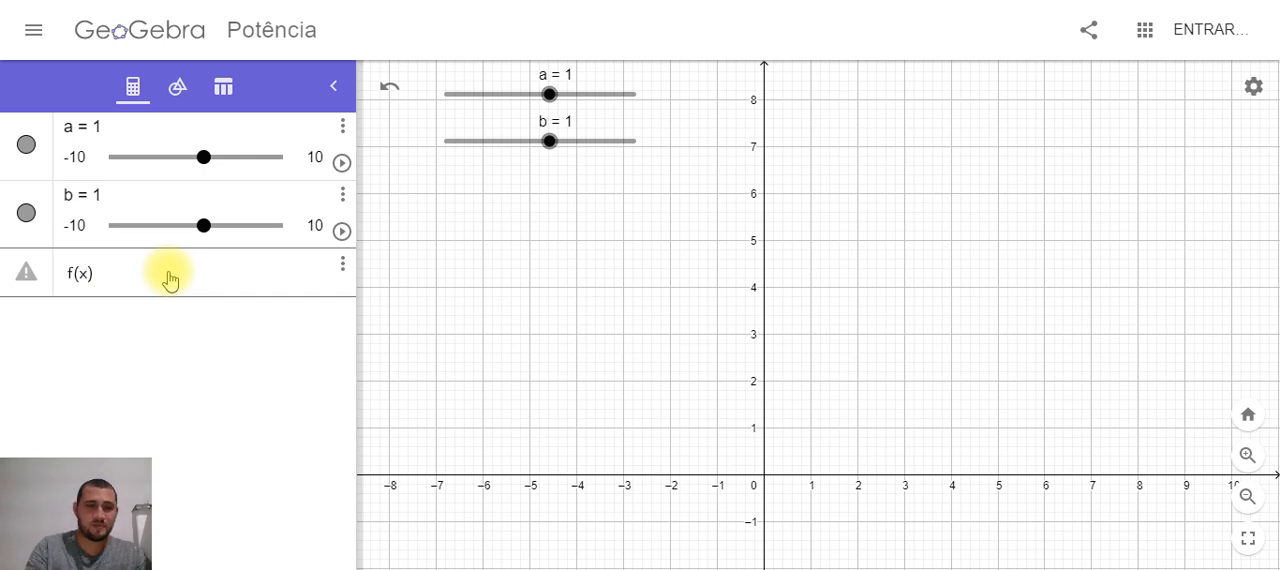
text(= )
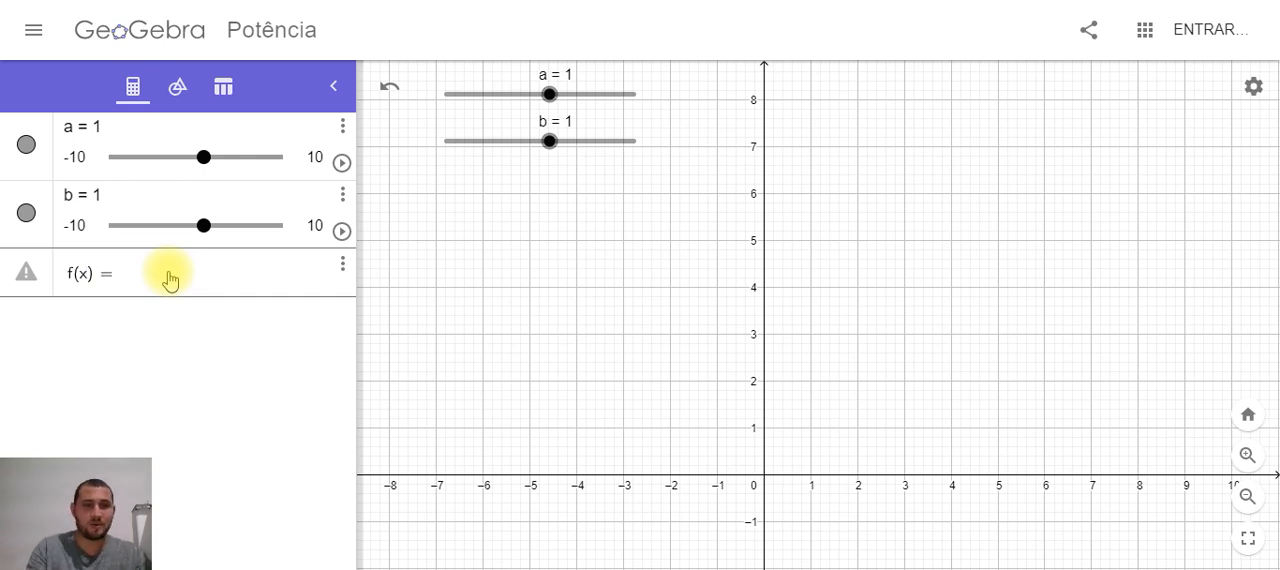
text(ax )
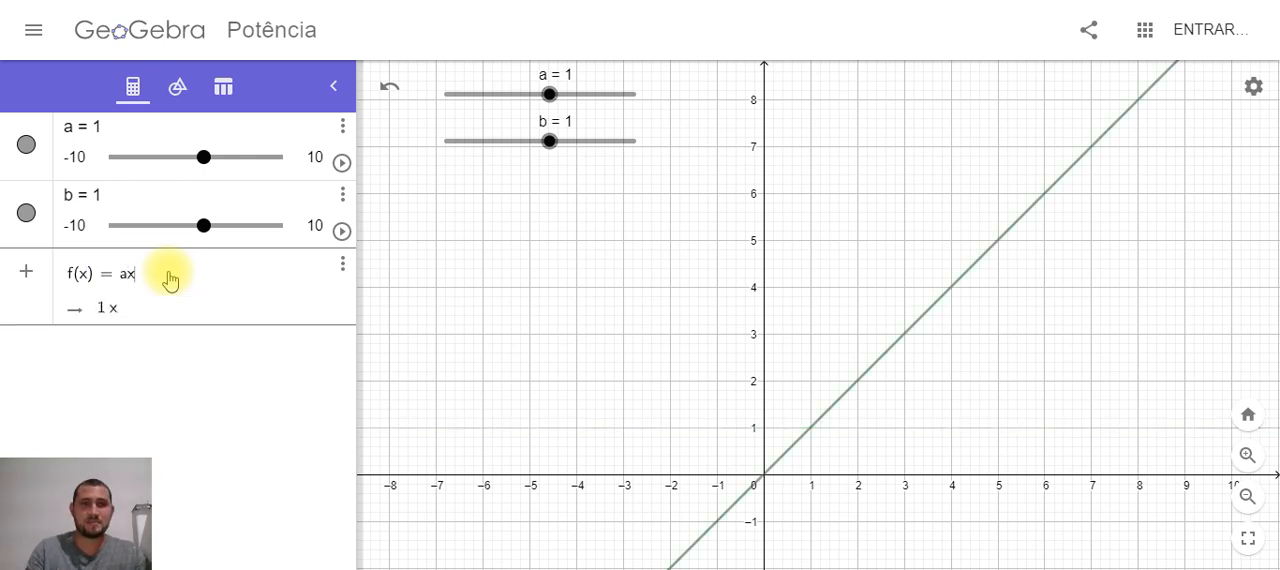
text(+ b)
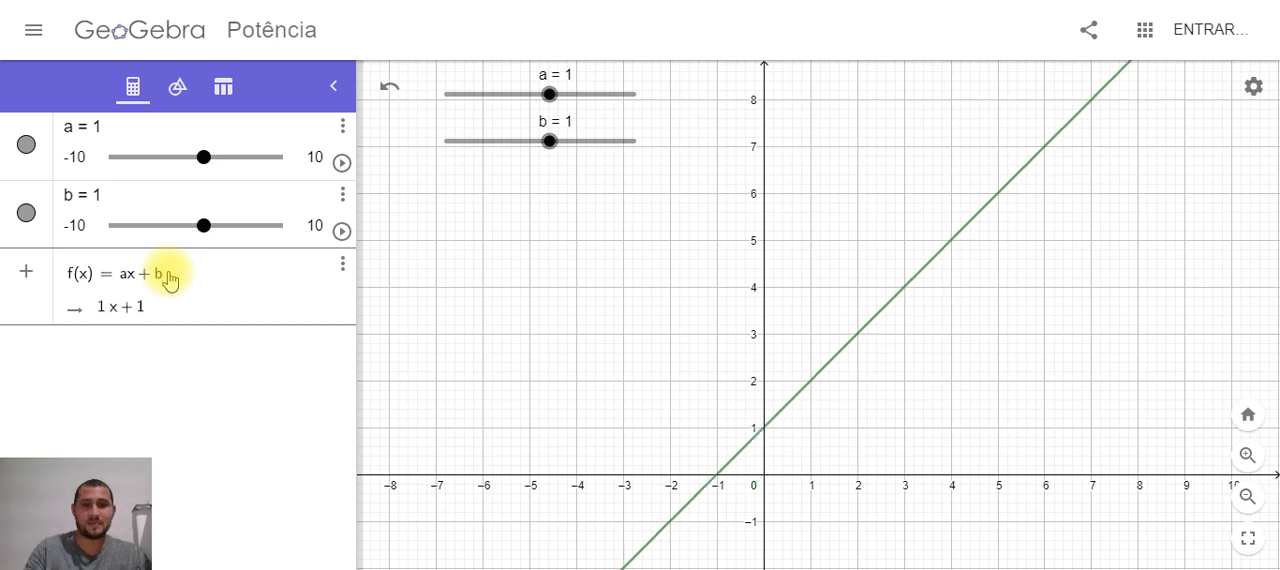
key(Return)
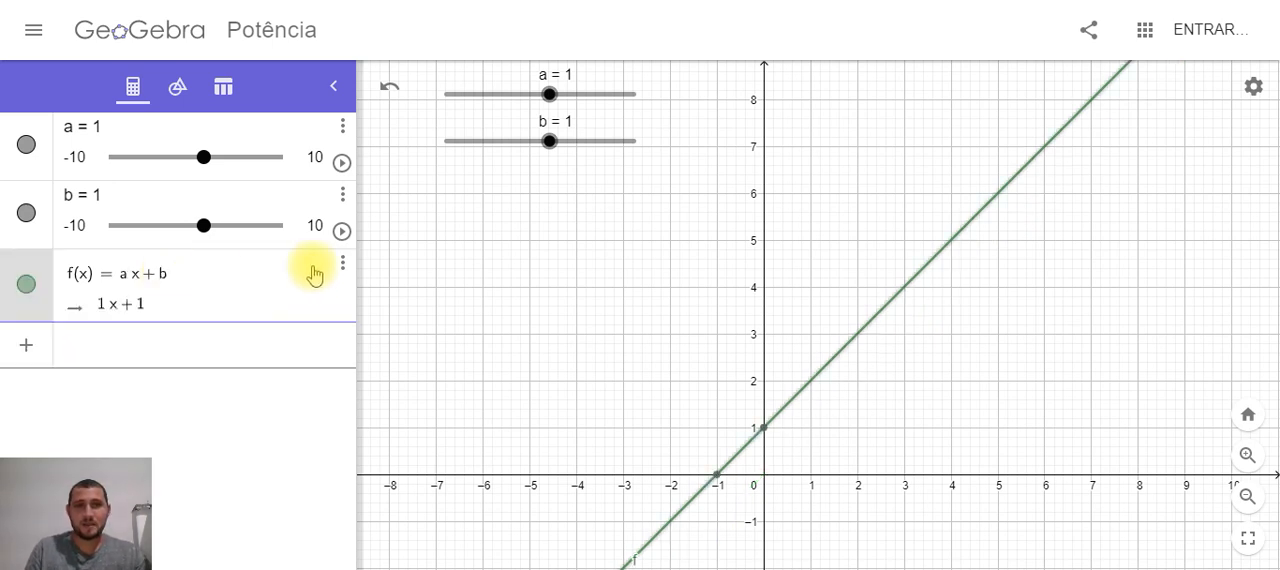
Hide and redisplay the graph of f, and move slider a to 3 and on to 4 to vary the slope
click(26, 288)
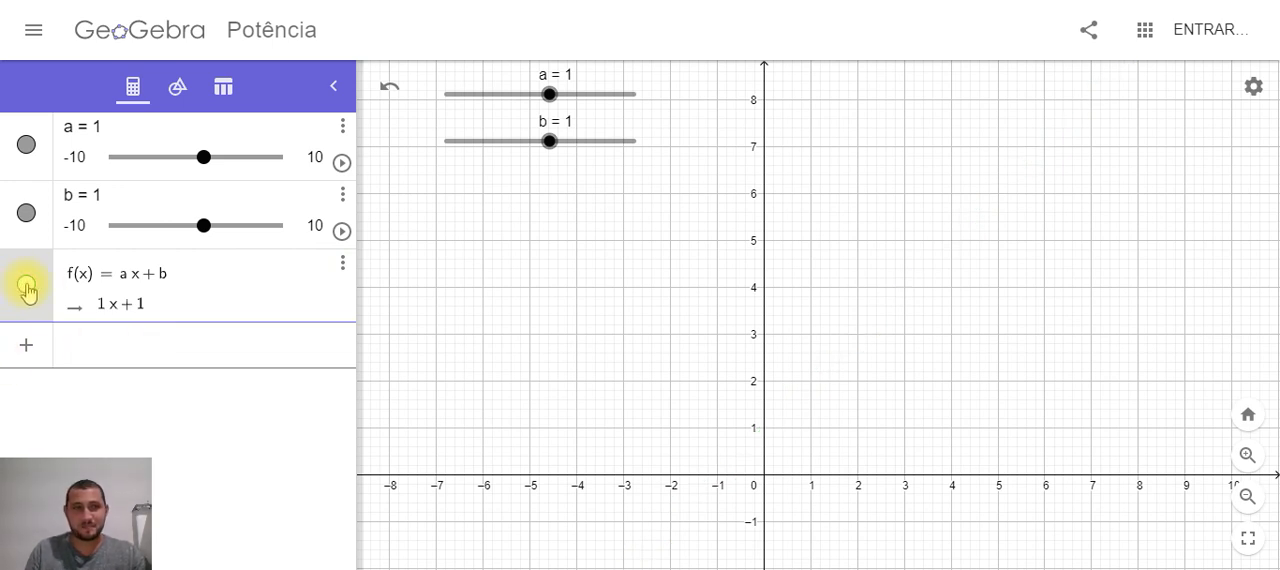
click(26, 288)
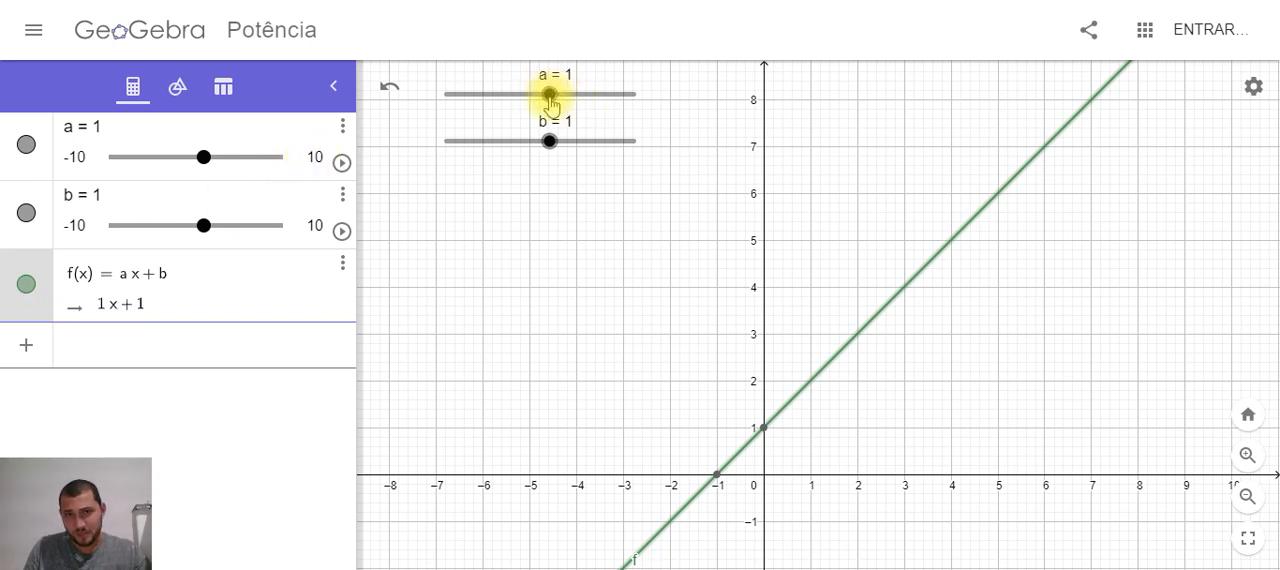
mouse_move(550, 100)
mouse_down()
mouse_move(442, 98)
mouse_move(568, 96)
mouse_up()
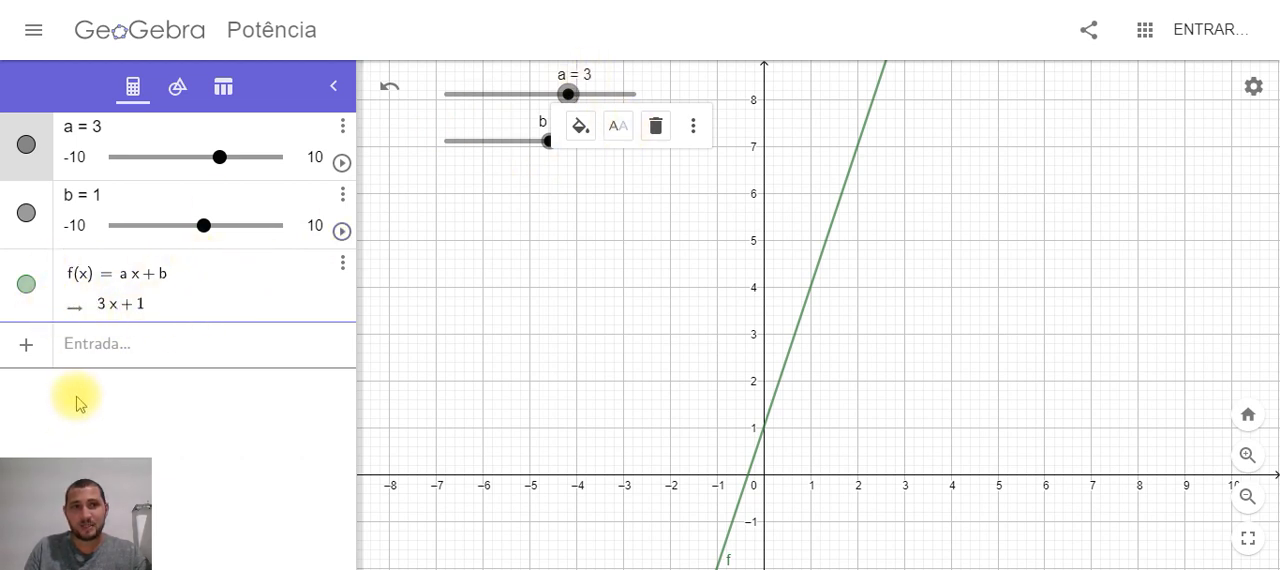
mouse_move(566, 92)
mouse_down()
mouse_move(606, 99)
mouse_move(576, 95)
mouse_up()
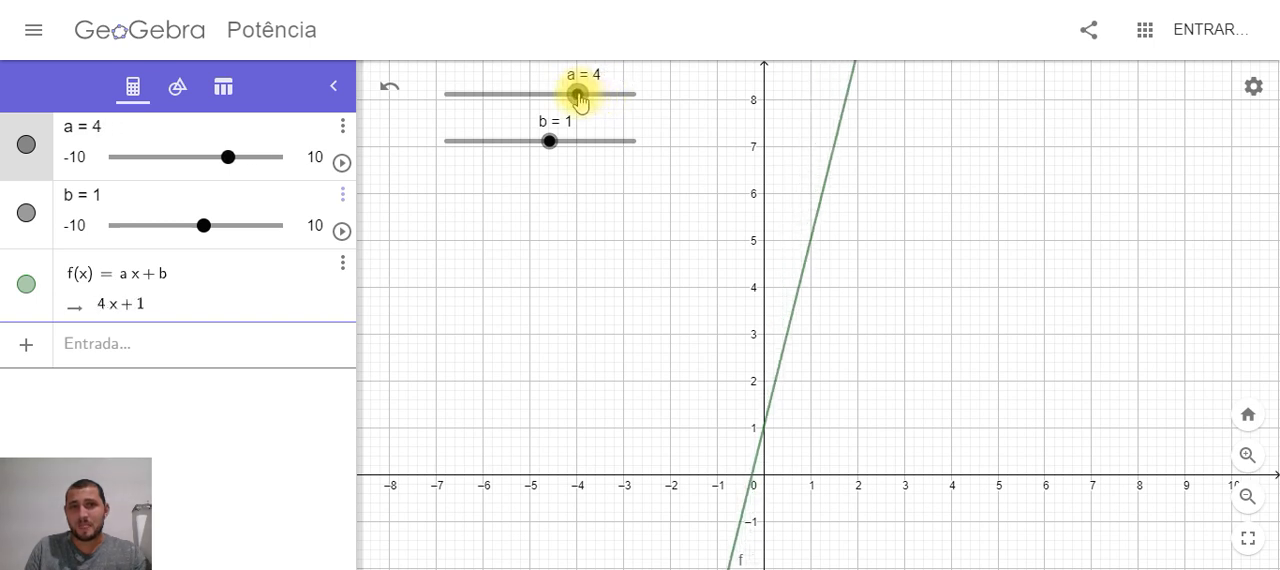
Move slider b to 3 and on to 4 to shift the line's y-intercept
click(548, 144)
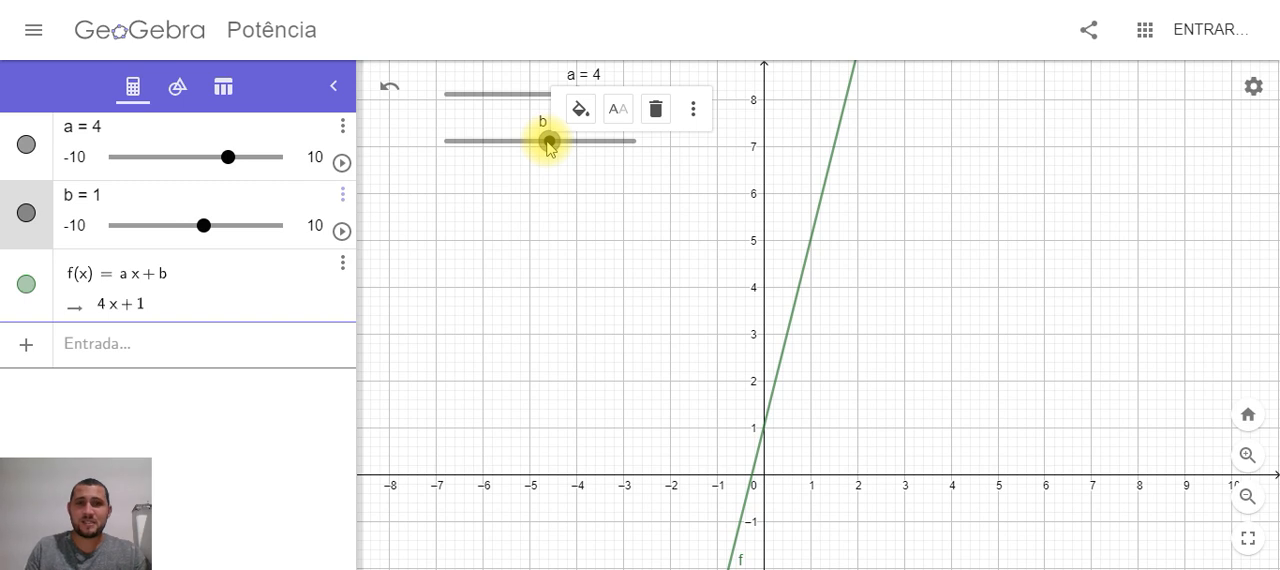
drag(547, 141, 549, 143)
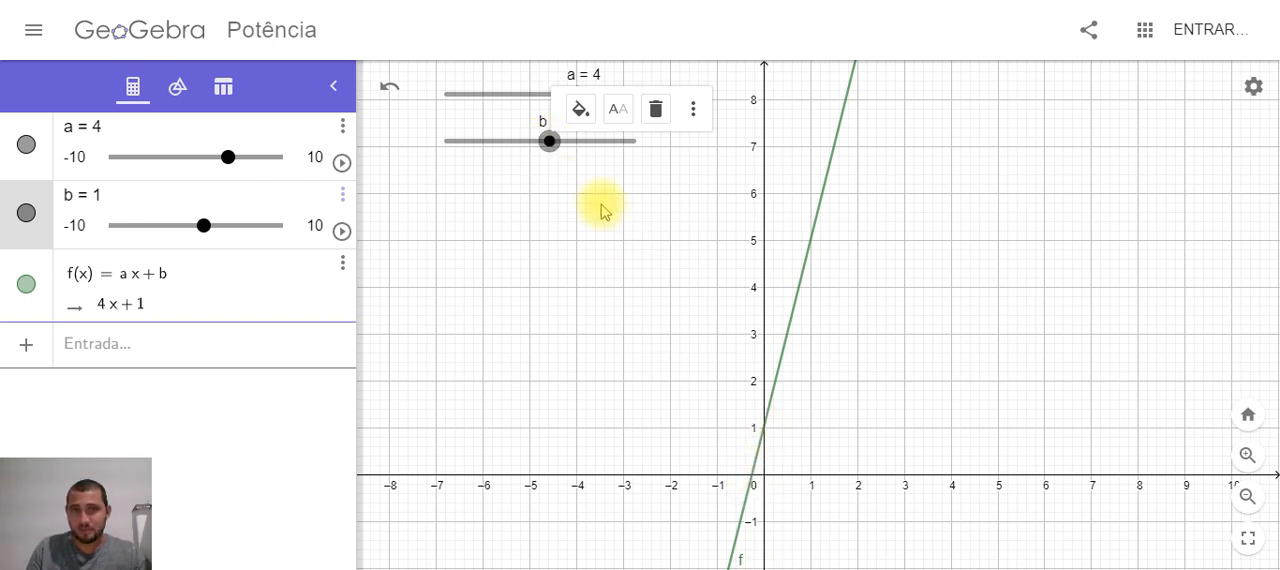
click(551, 142)
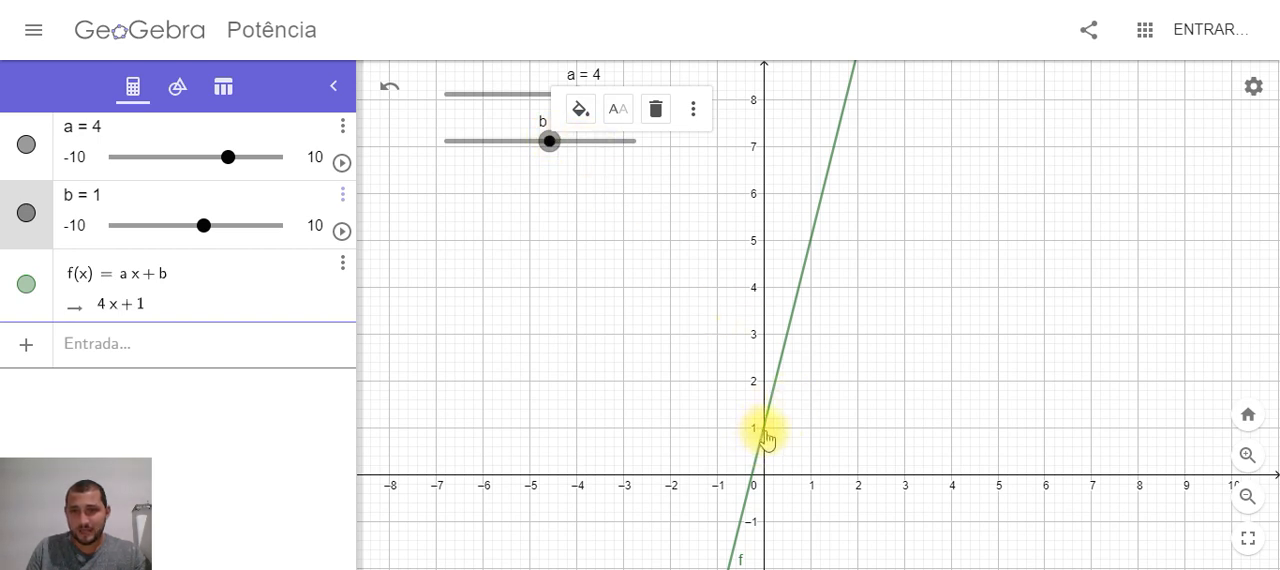
drag(551, 142, 568, 147)
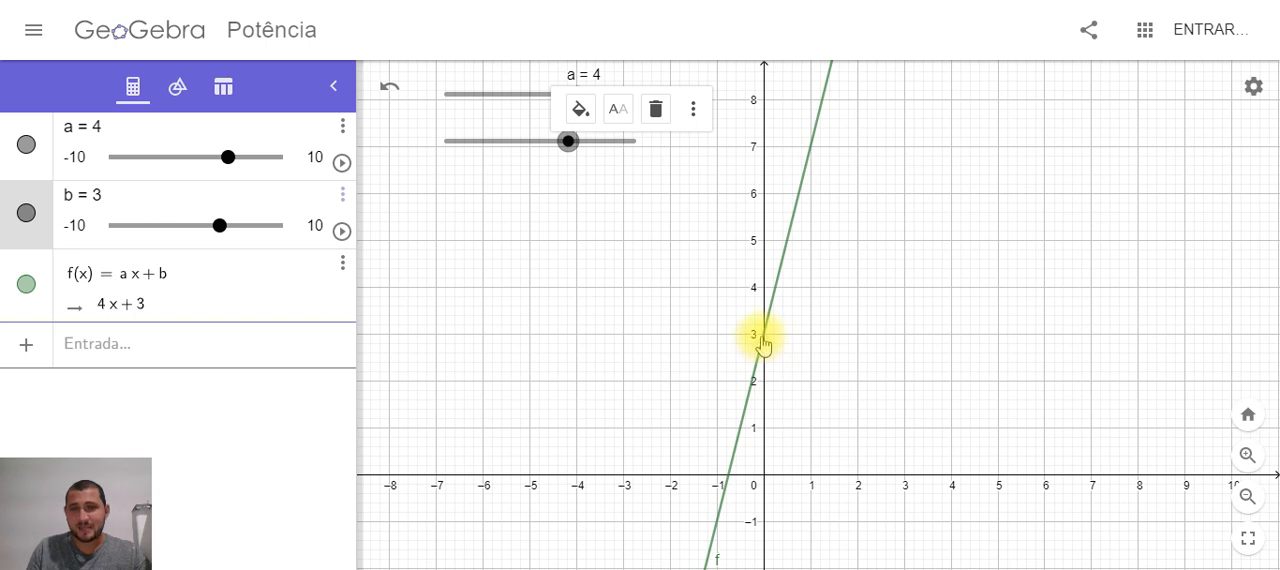
mouse_move(568, 141)
mouse_down()
mouse_move(477, 151)
mouse_move(617, 156)
mouse_move(500, 166)
mouse_move(606, 166)
mouse_move(576, 160)
mouse_up()
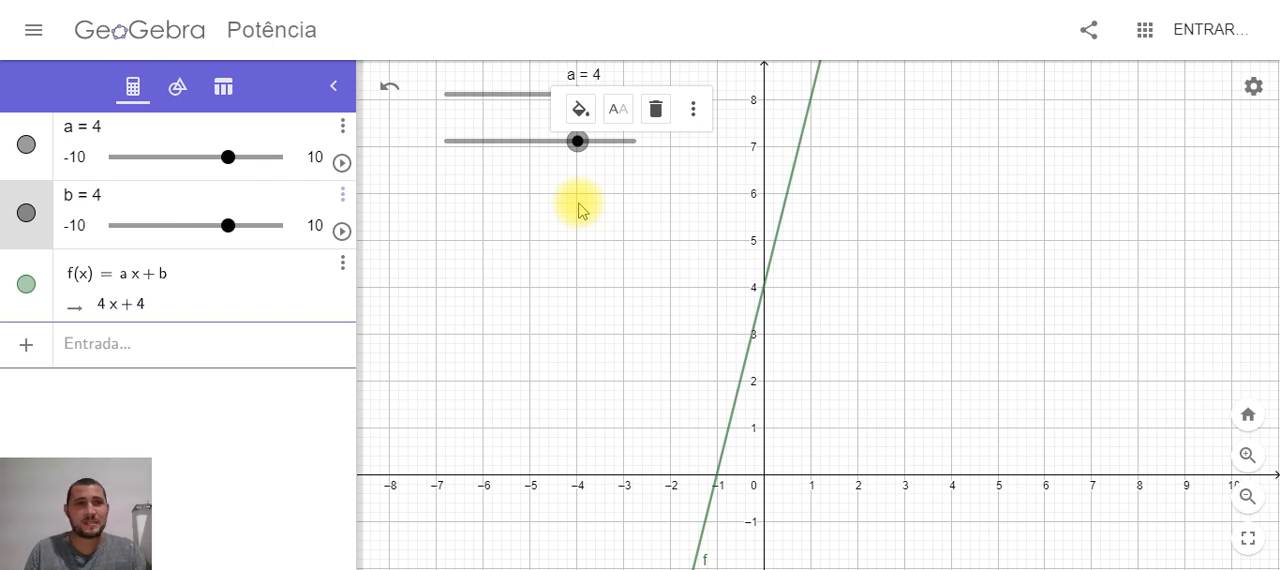
Set slider a to 2 while keeping slider b at 4
click(228, 157)
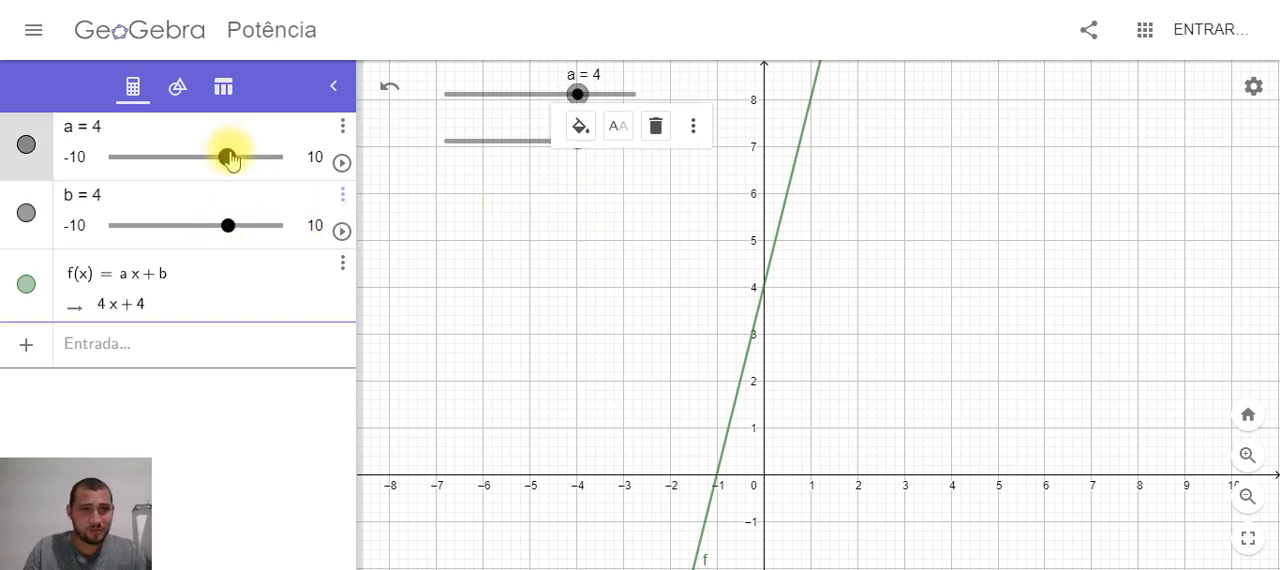
mouse_move(228, 157)
mouse_down()
mouse_move(182, 160)
mouse_move(212, 160)
mouse_up()
mouse_move(231, 226)
mouse_down()
mouse_move(155, 226)
mouse_move(229, 225)
mouse_up()
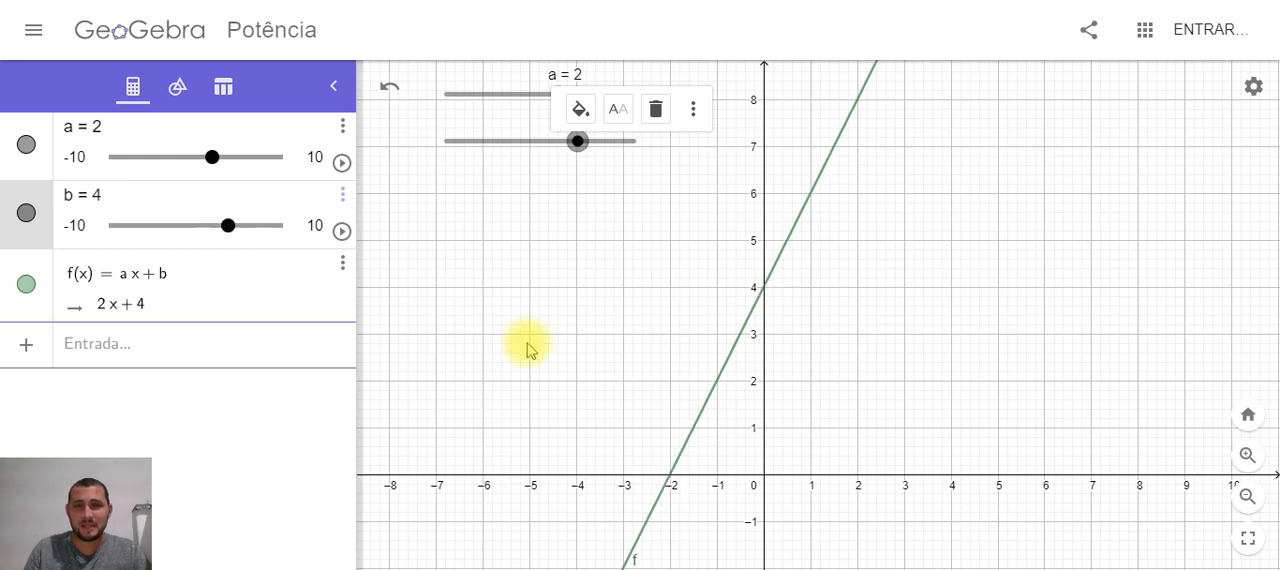
Examine the line and its axis crossings at several scales and positions in the graphics view
drag(566, 360, 642, 235)
scroll(666, 275, down, 1)
scroll(666, 278, down, 5)
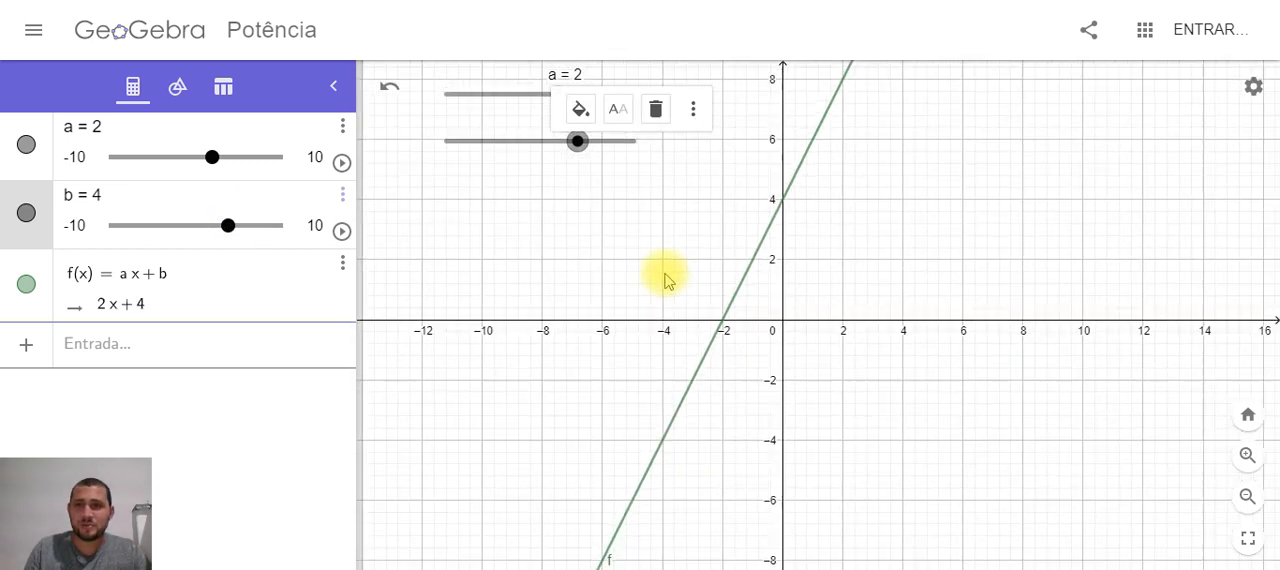
click(1247, 496)
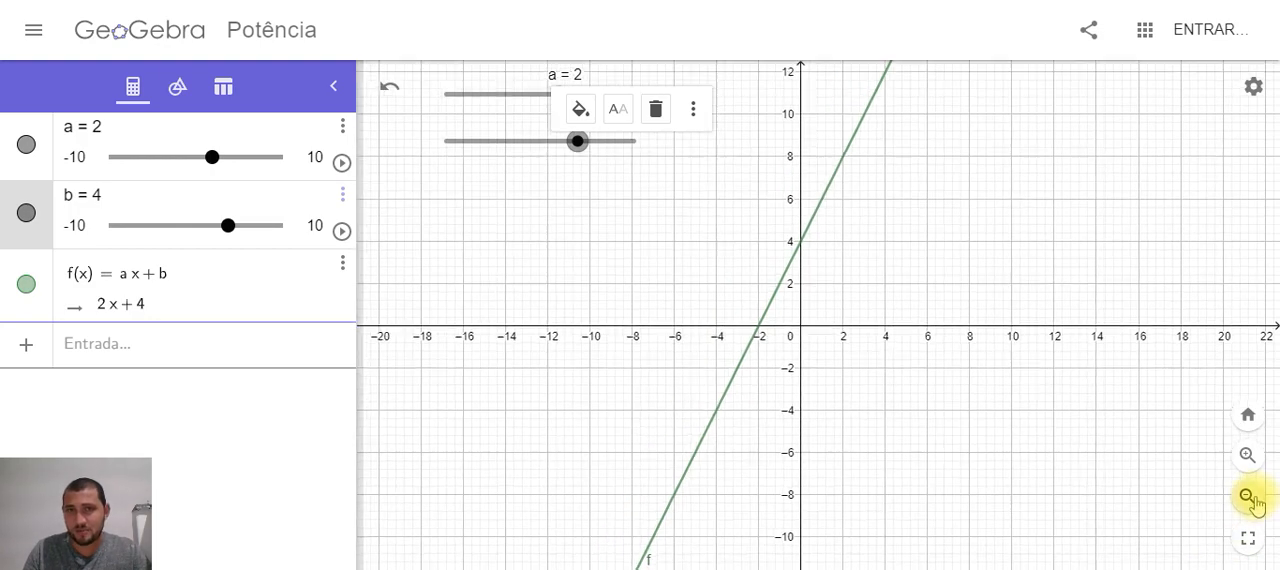
drag(929, 418, 735, 322)
scroll(876, 366, up, 2)
scroll(960, 362, up, 6)
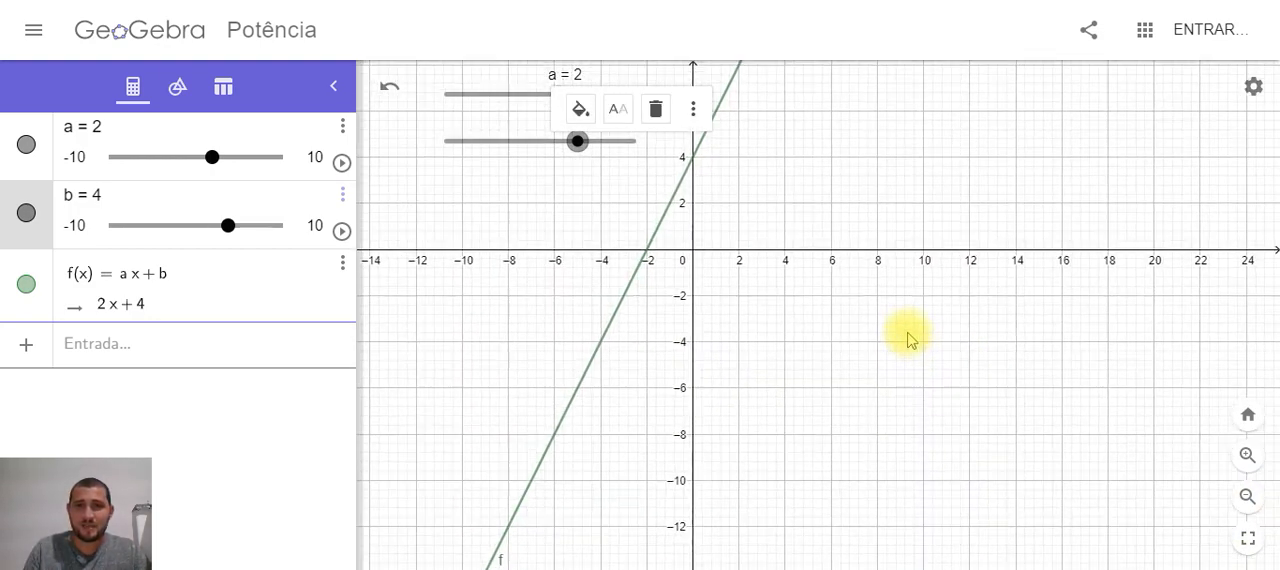
drag(885, 294, 1170, 395)
scroll(1068, 350, up, 2)
drag(1066, 351, 959, 302)
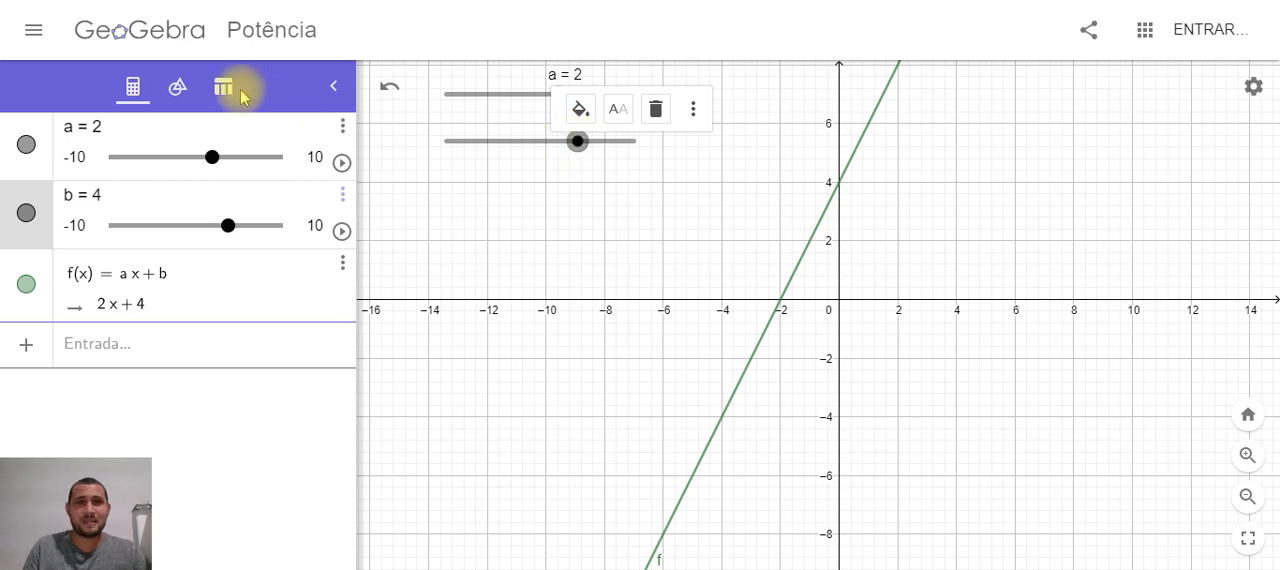
drag(763, 232, 614, 303)
drag(762, 225, 751, 288)
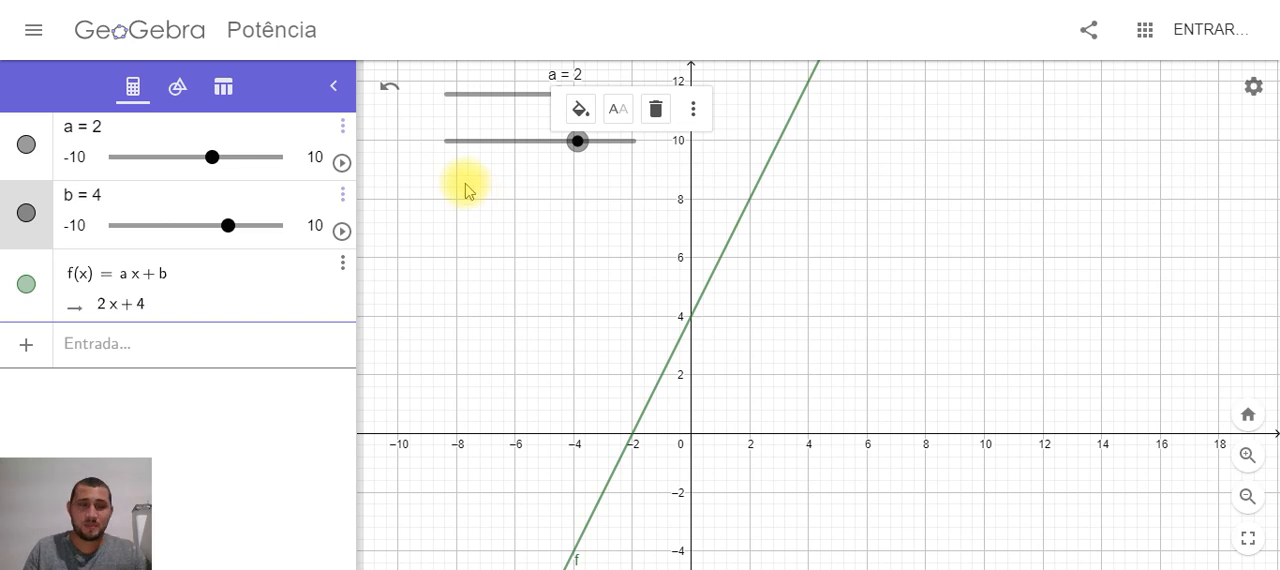
Start a text object in the empty area beyond the line and write "a>0 Função Crescente" as its content
click(176, 88)
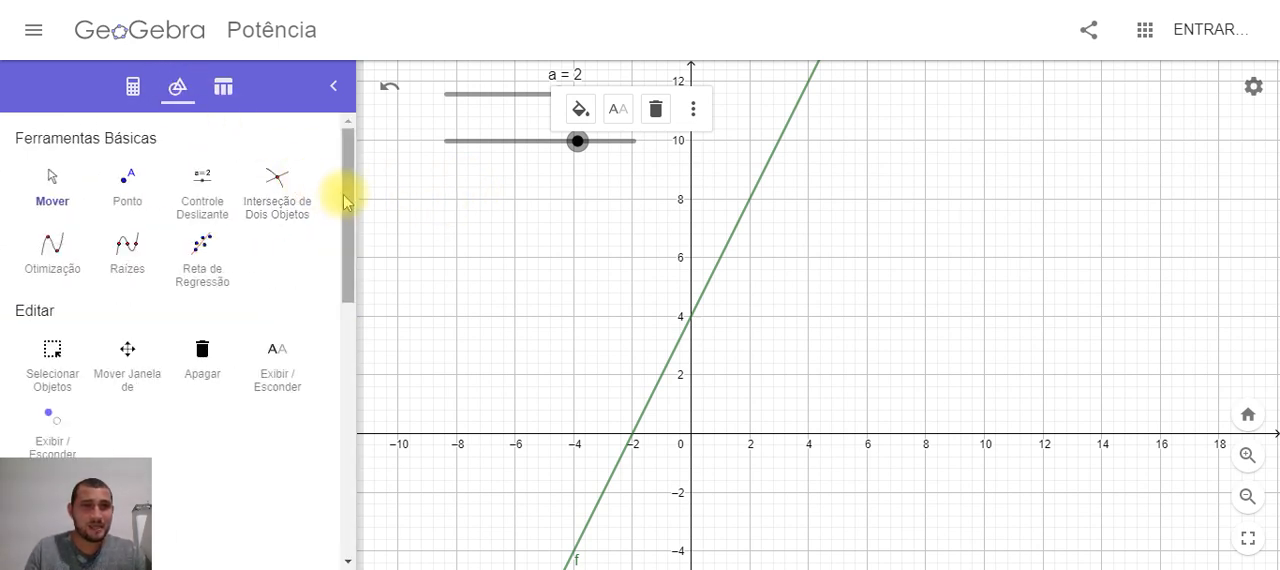
drag(345, 210, 331, 286)
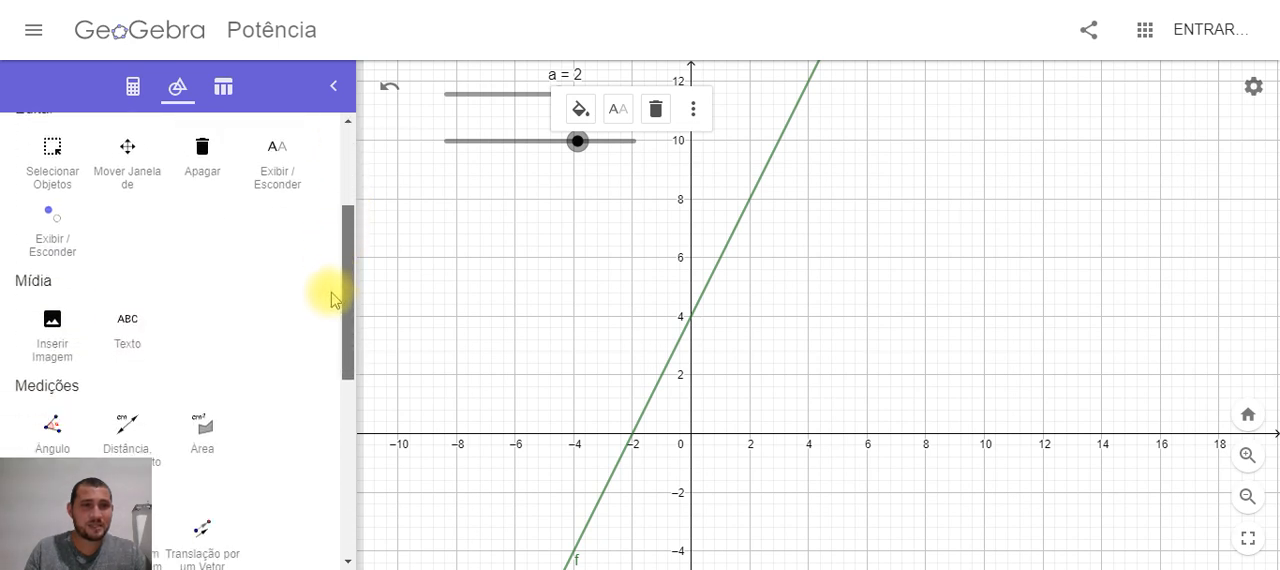
click(128, 320)
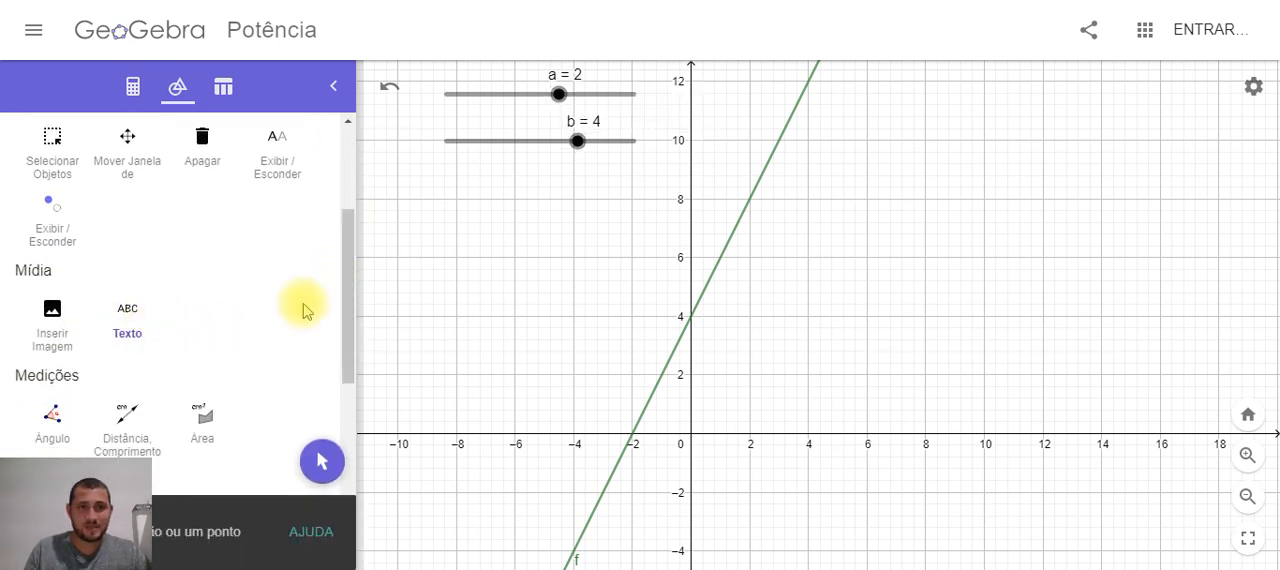
click(927, 109)
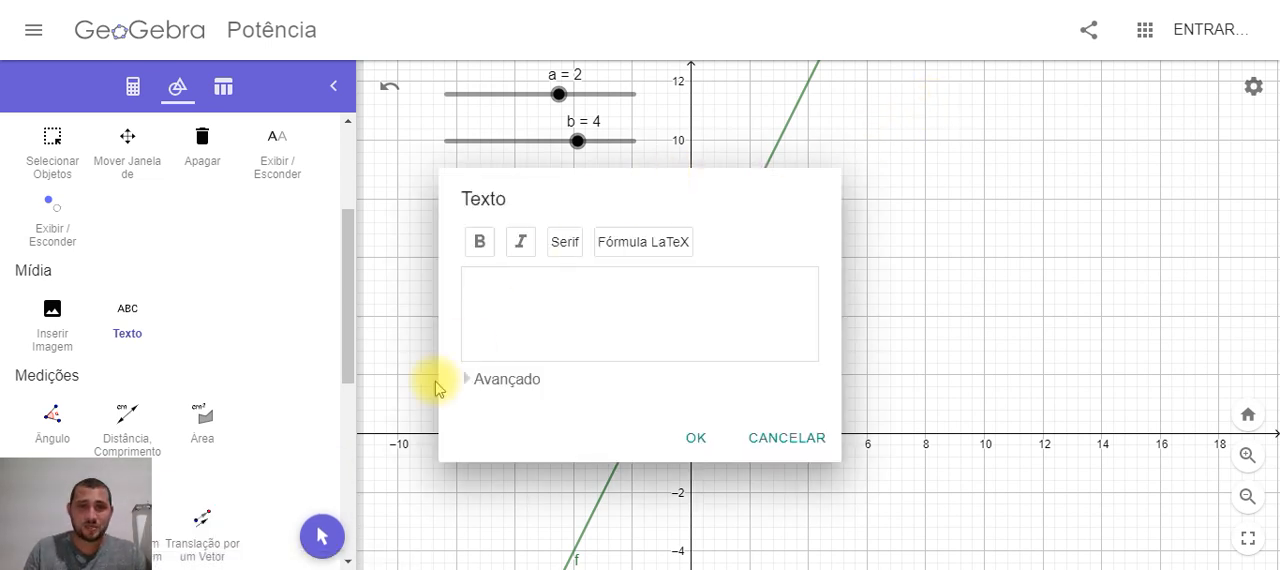
click(488, 382)
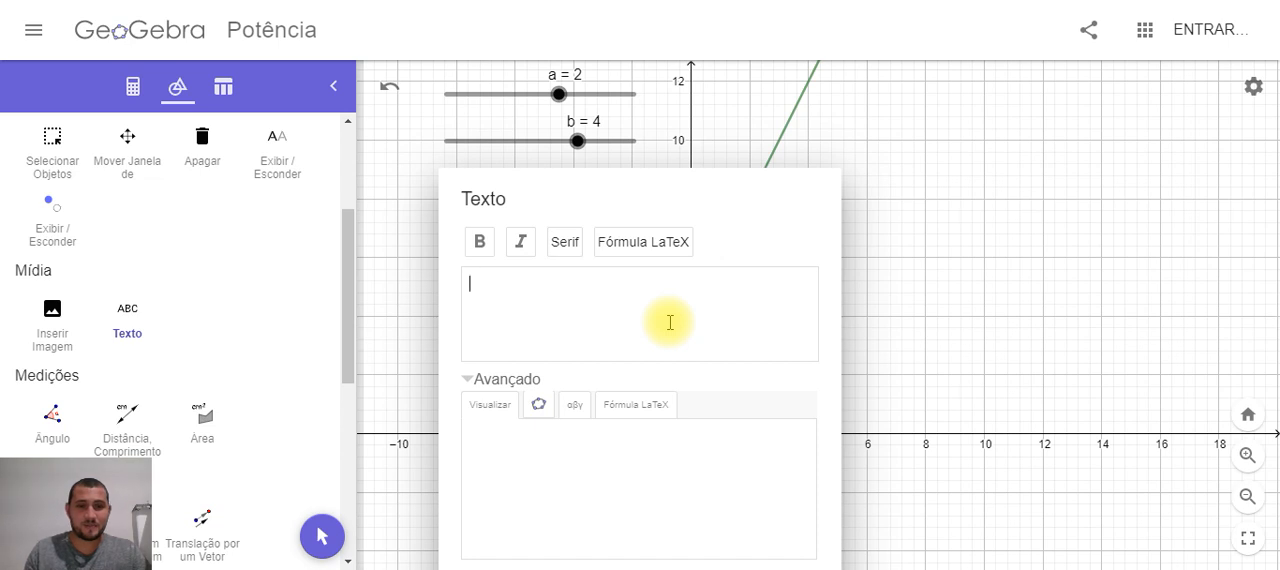
text(a)
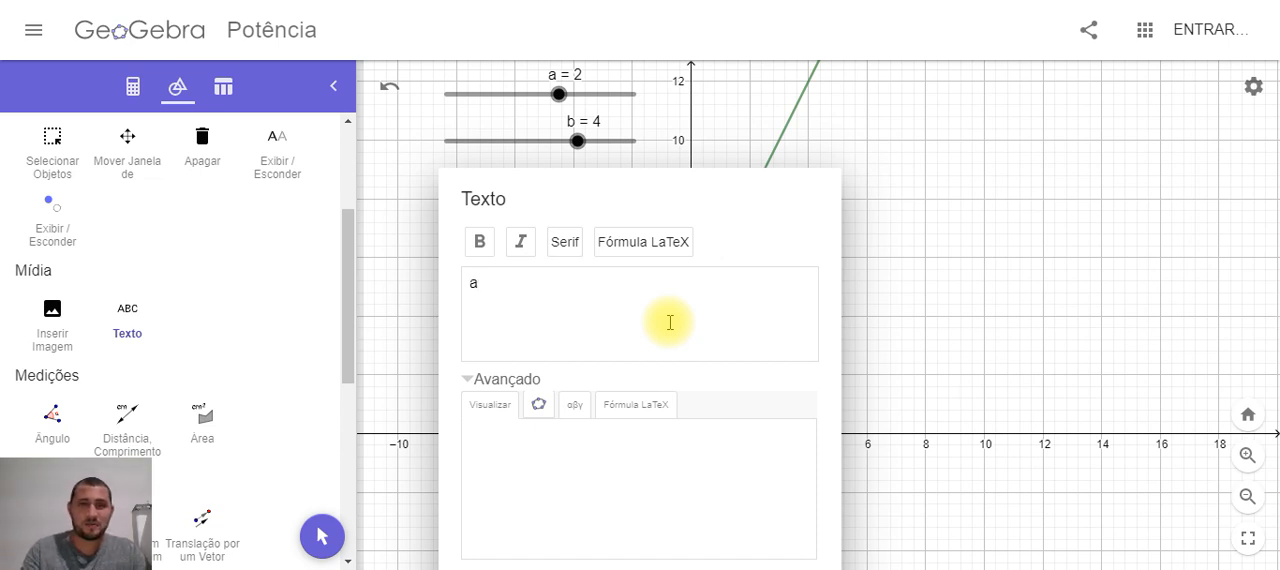
text(>0)
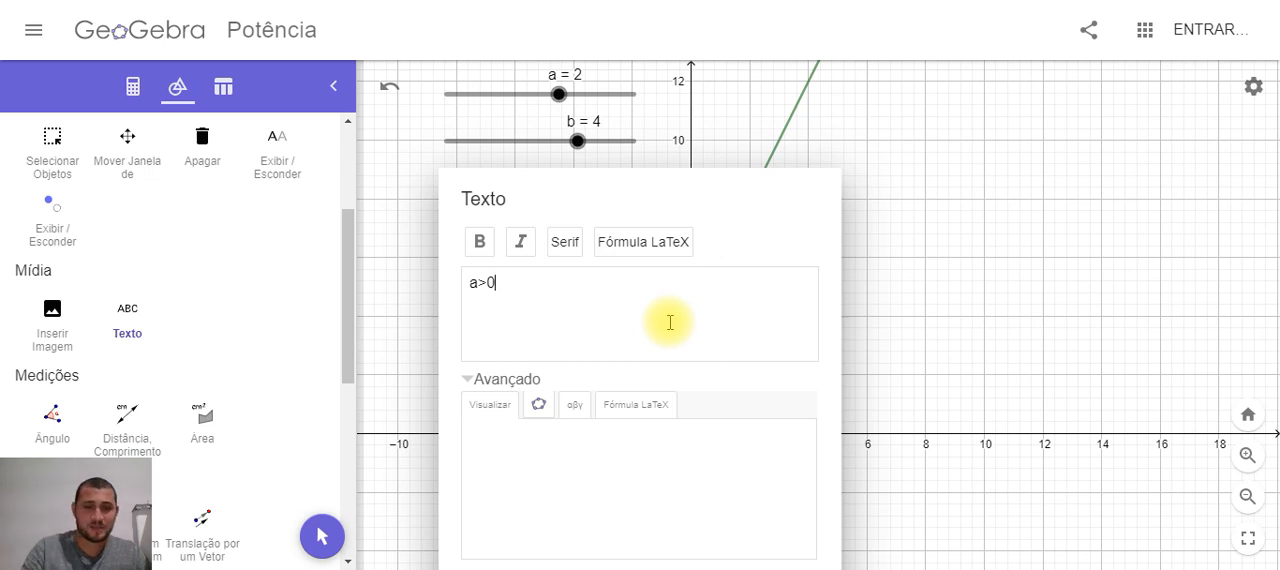
text( Fu)
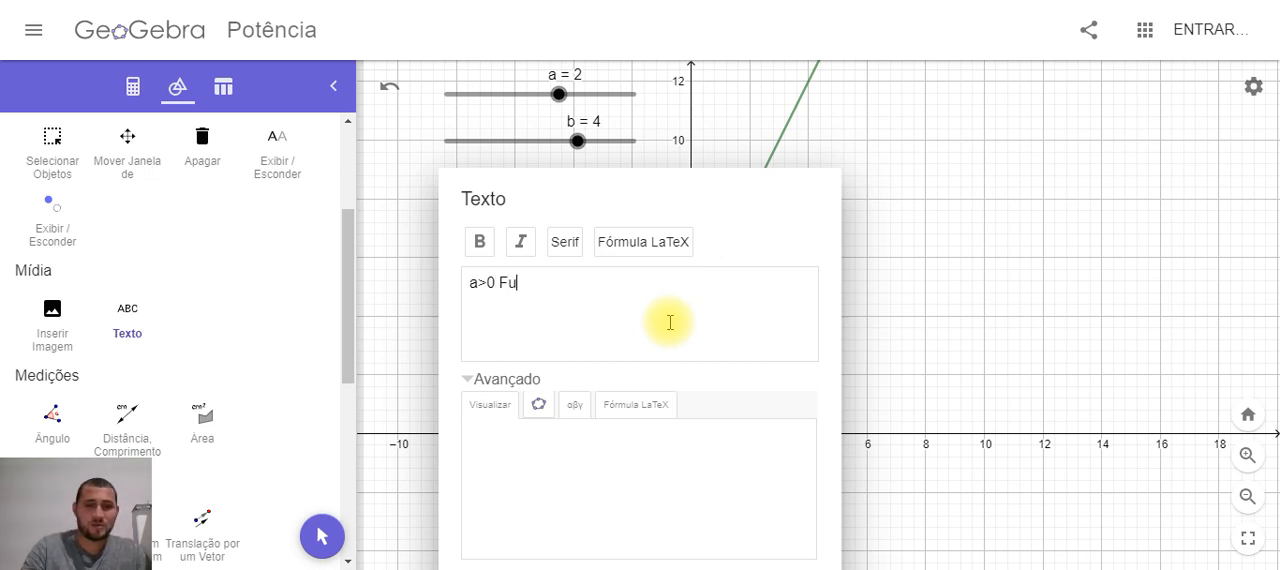
text(nção Crescente)
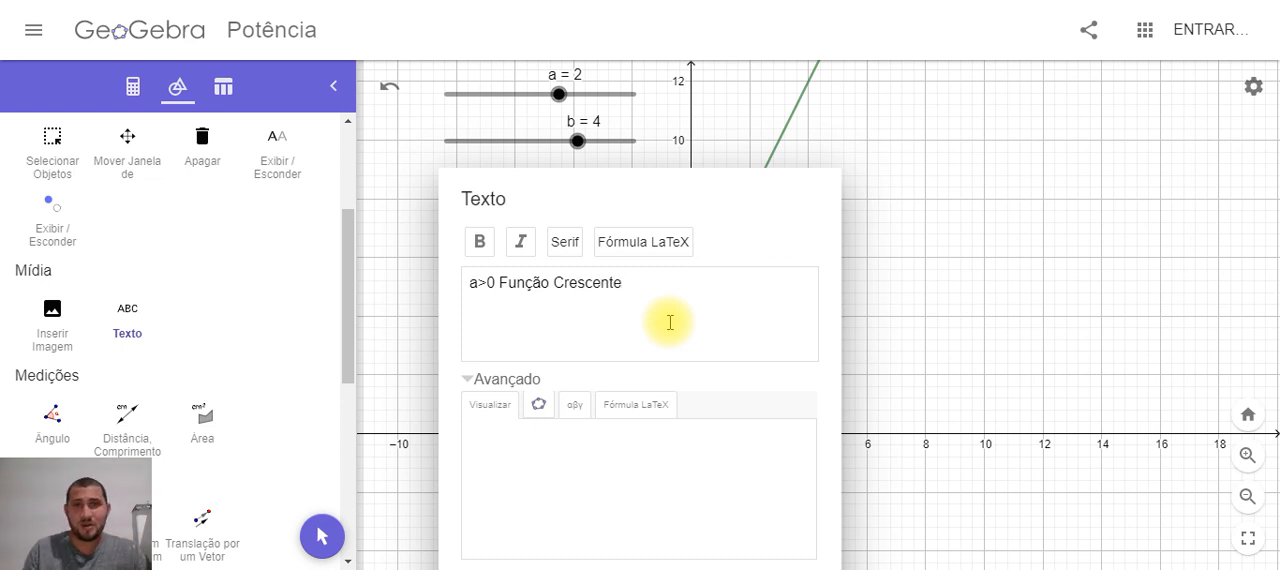
Format the new text as a LaTeX formula and insert it in the graph
click(657, 256)
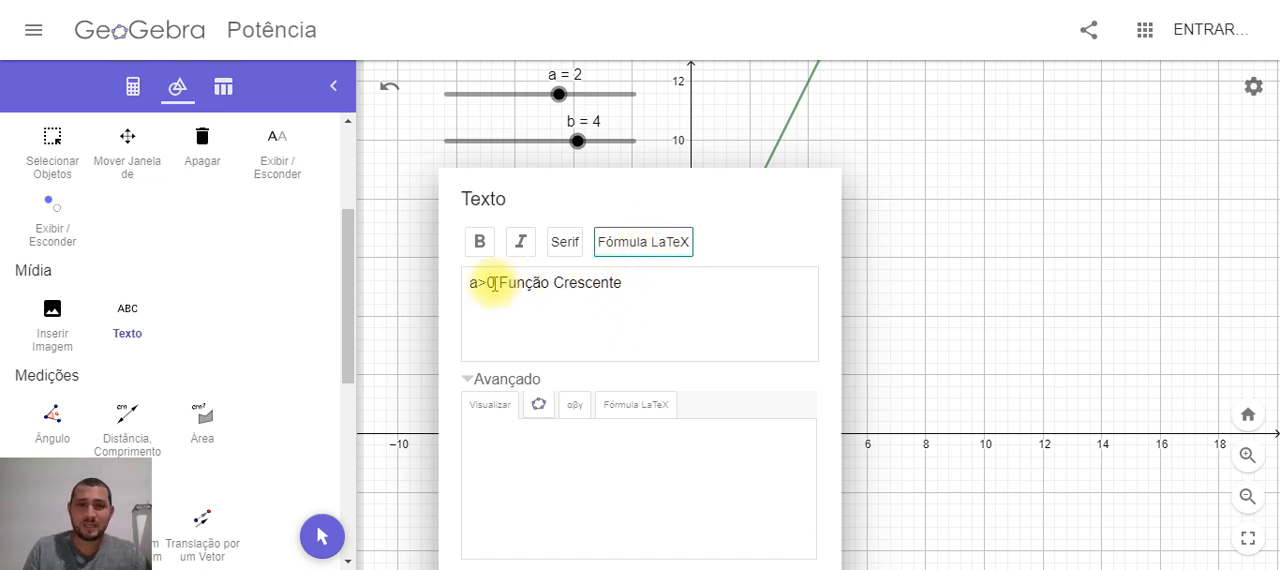
click(663, 242)
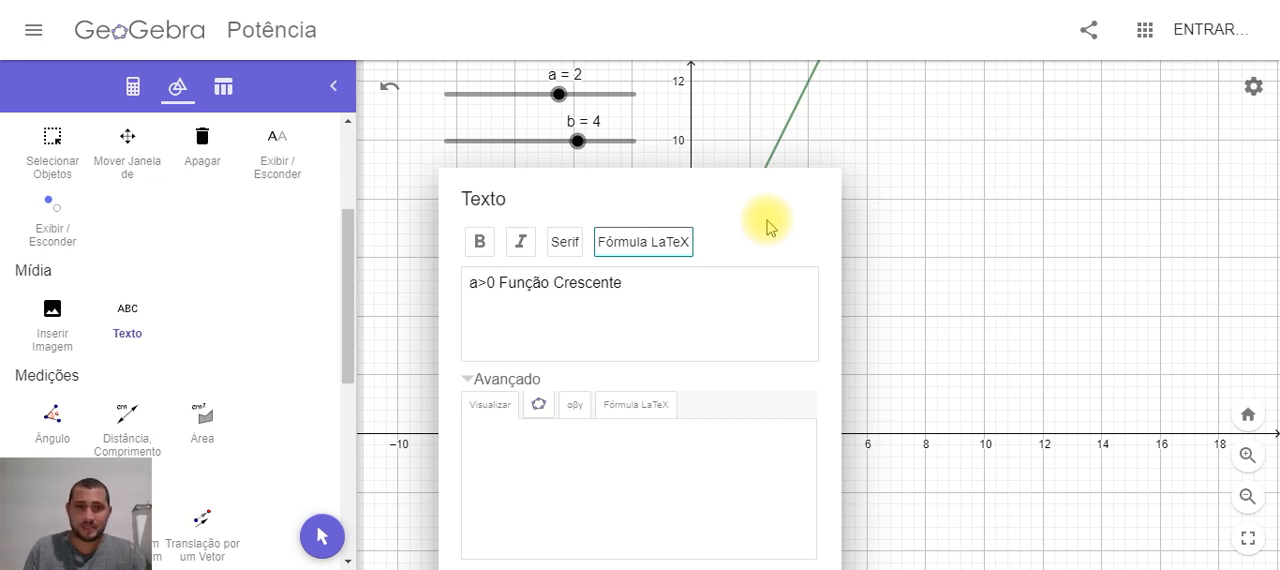
click(510, 381)
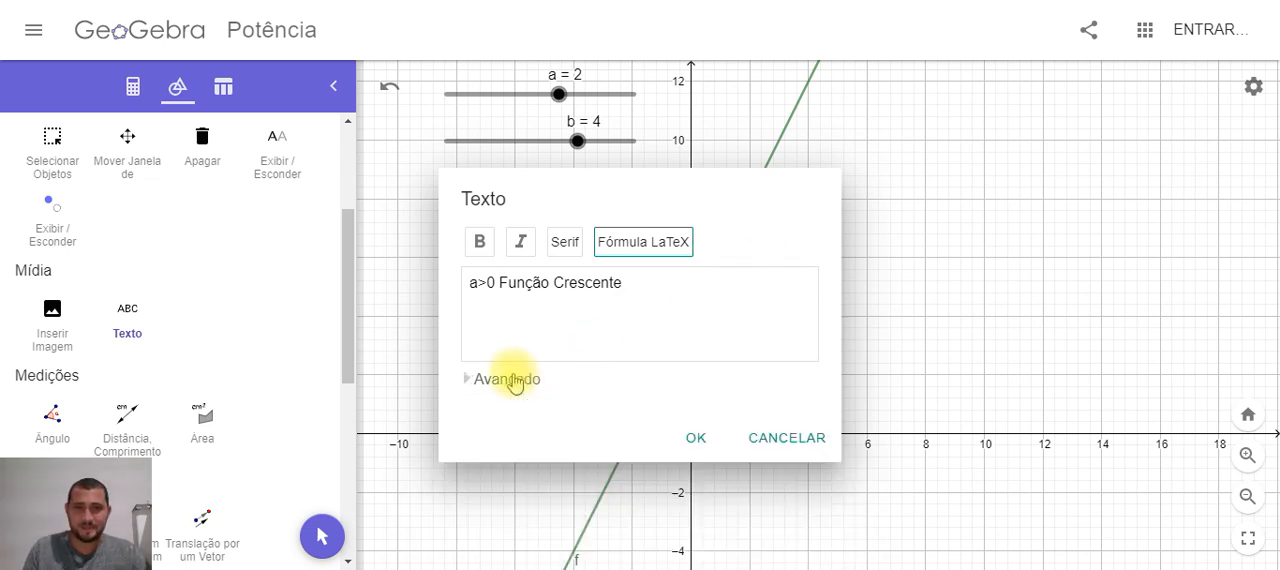
click(704, 438)
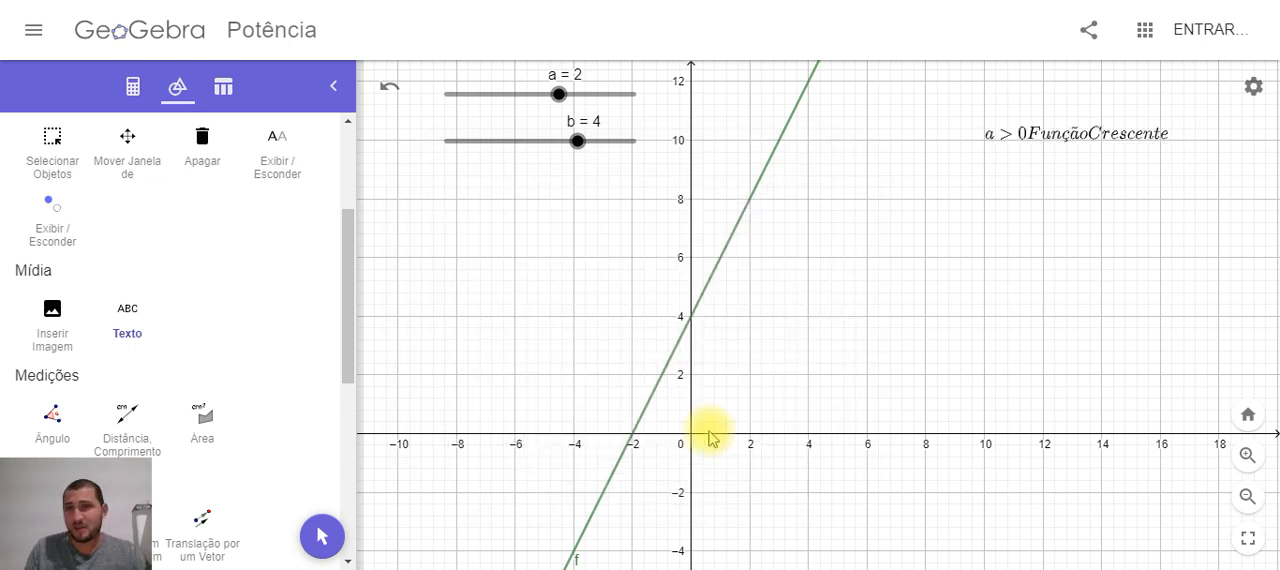
Edit the inserted label, adding the LaTeX spacing command \; after "a>0" and after "Função" so the words are separated
double_click(1102, 145)
click(493, 283)
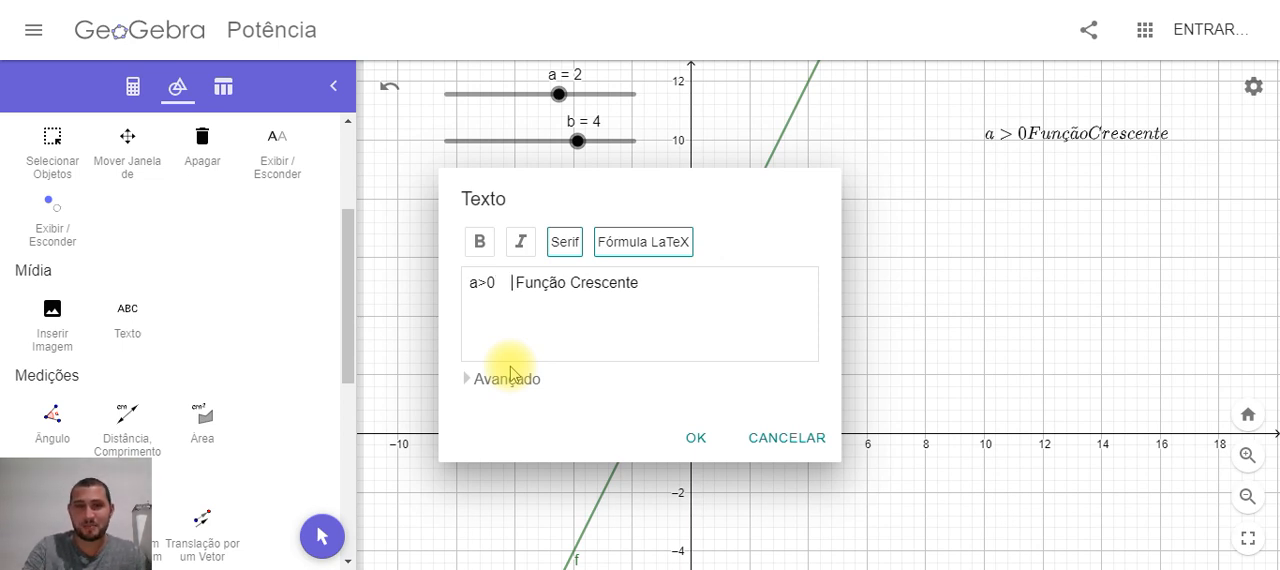
key(BackSpace)
key(BackSpace)
key(BackSpace)
key(BackSpace)
key(BackSpace)
key(BackSpace)
key(BackSpace)
key(BackSpace)
key(BackSpace)
key(BackSpace)
key(BackSpace)
key(BackSpace)
key(BackSpace)
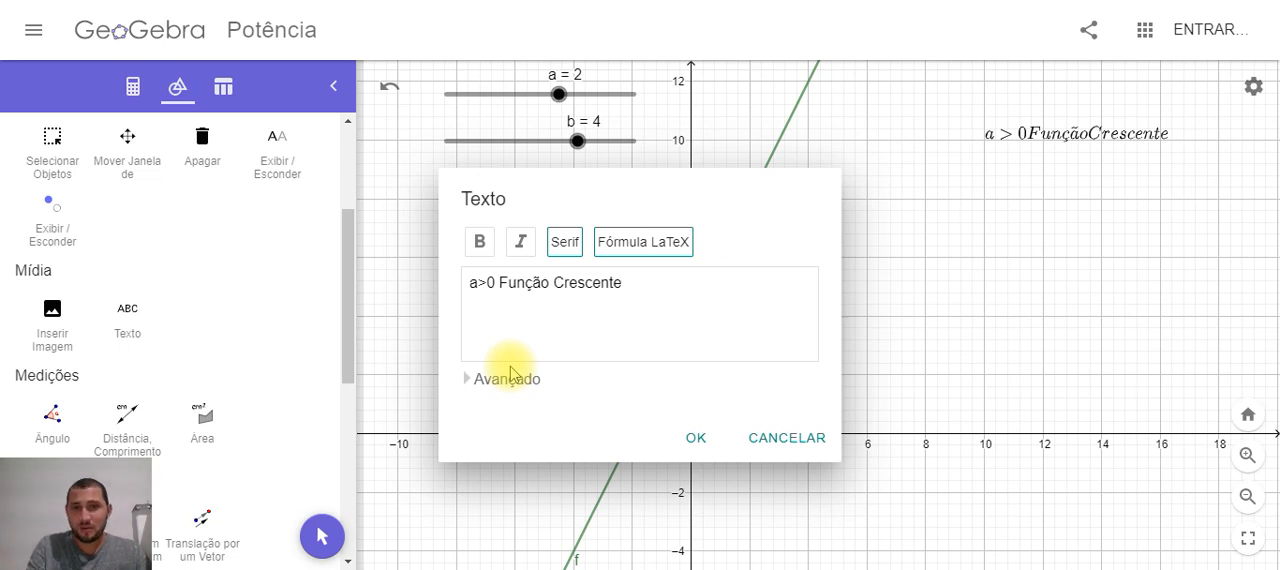
key(BackSpace)
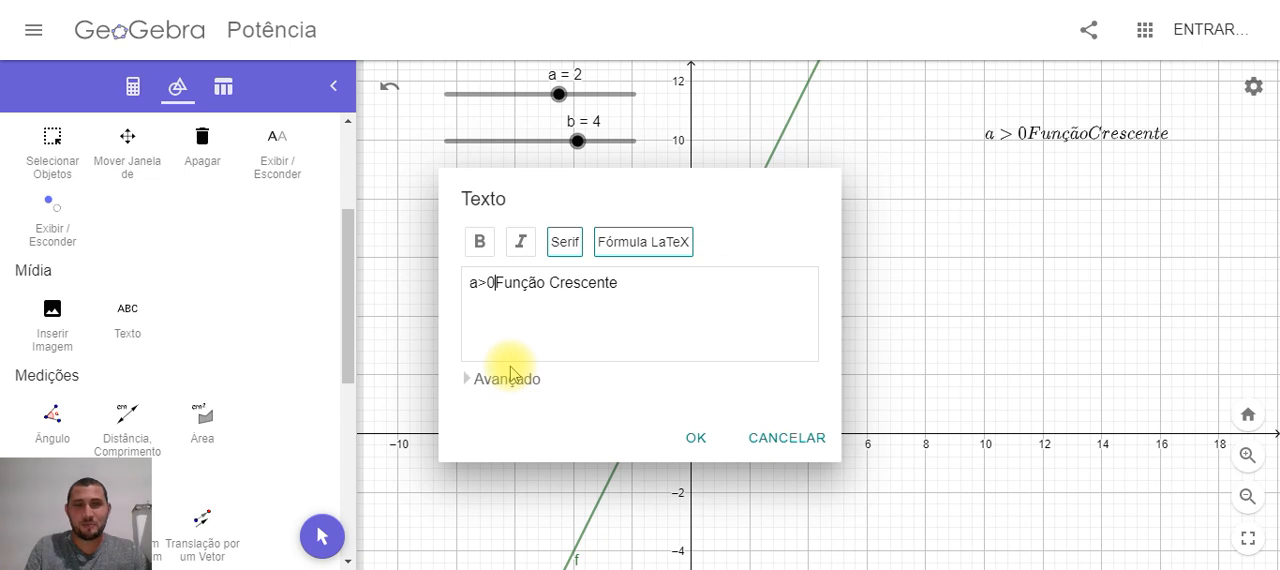
text(\)
text(\)
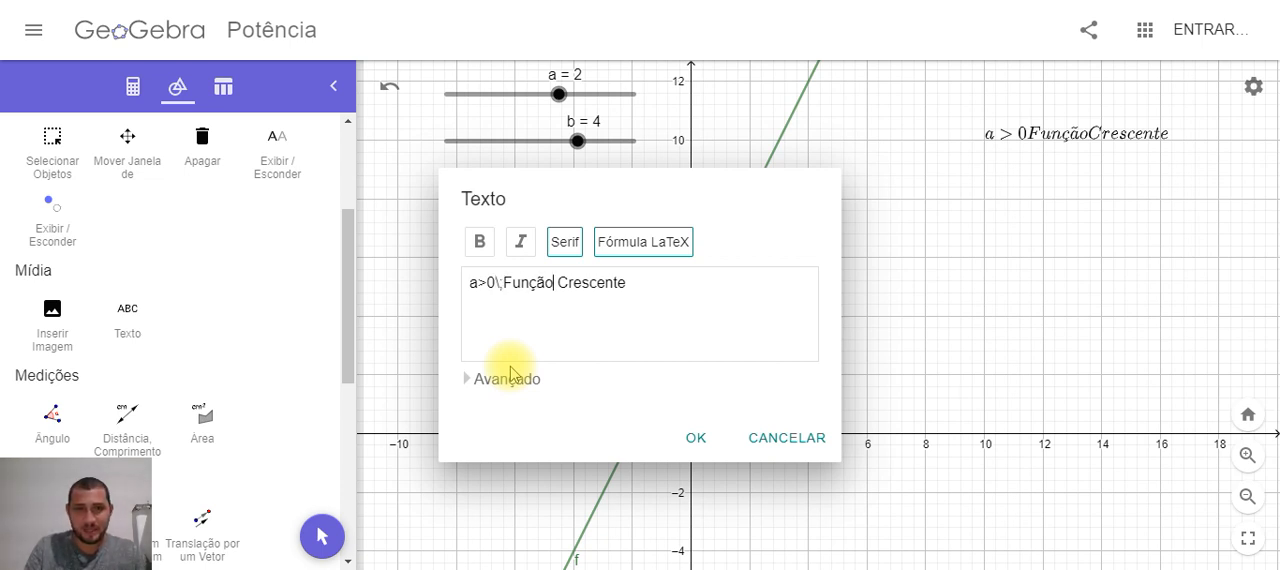
text(\;)
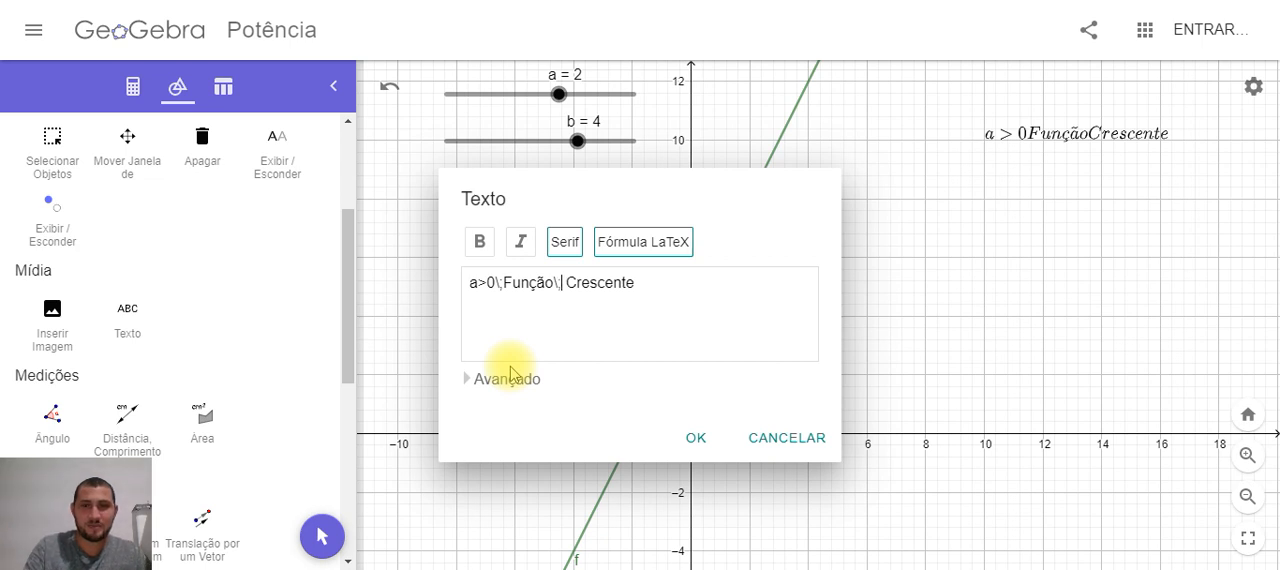
click(697, 437)
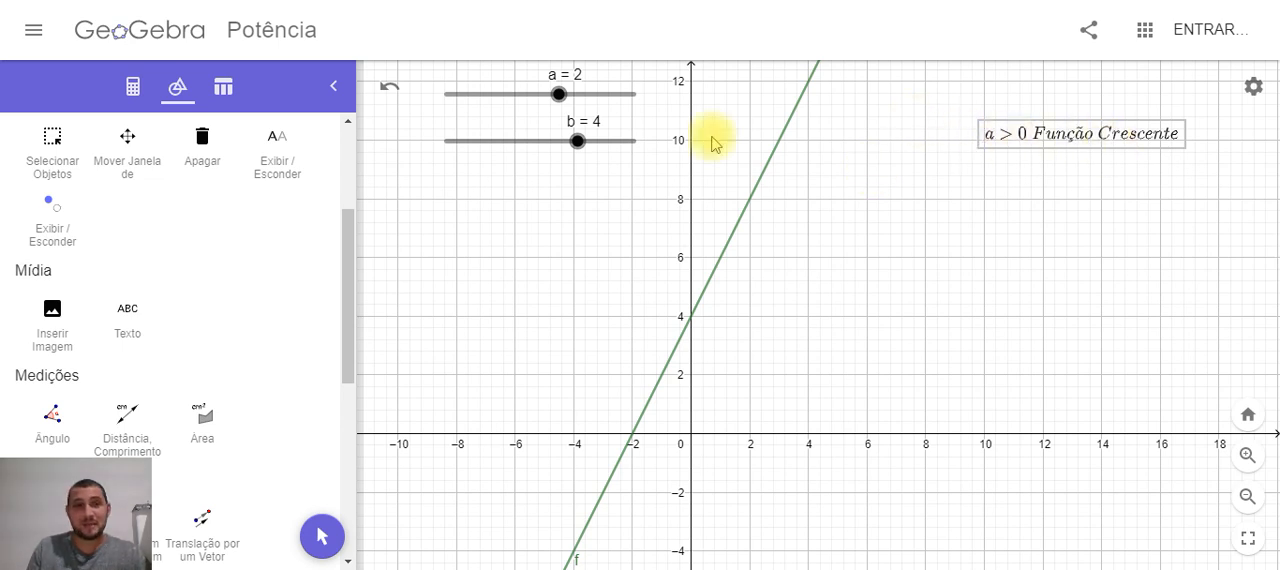
Add a LaTeX formula text reading "a<0\;Função\;Decrescente" in the empty area below the "a>0 Função Crescente" label
click(135, 320)
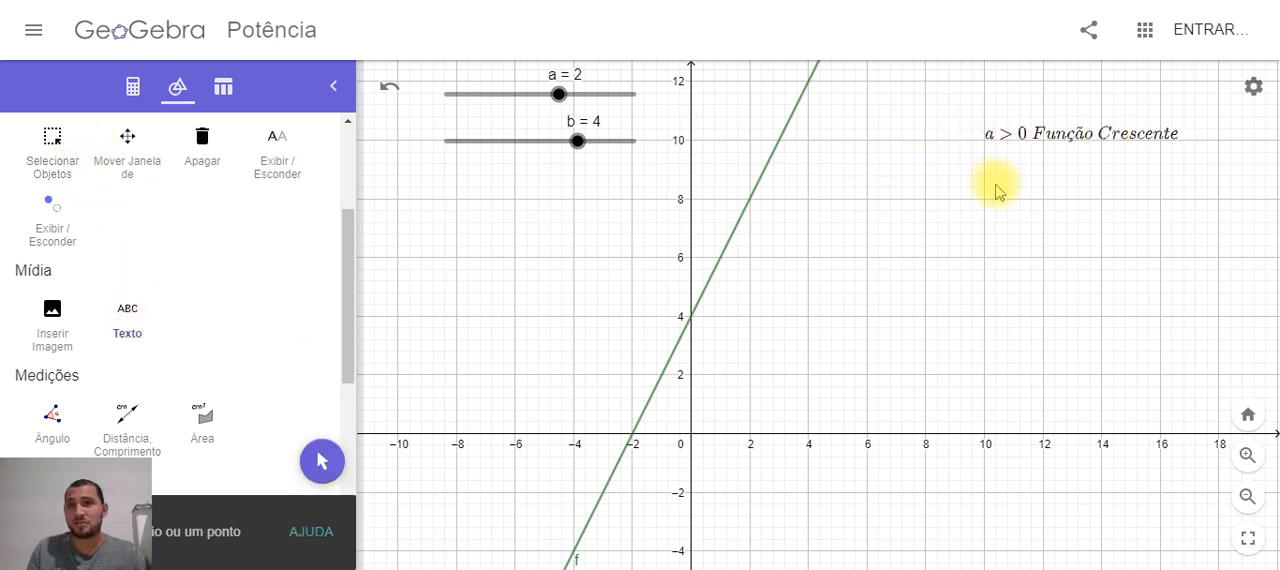
click(996, 190)
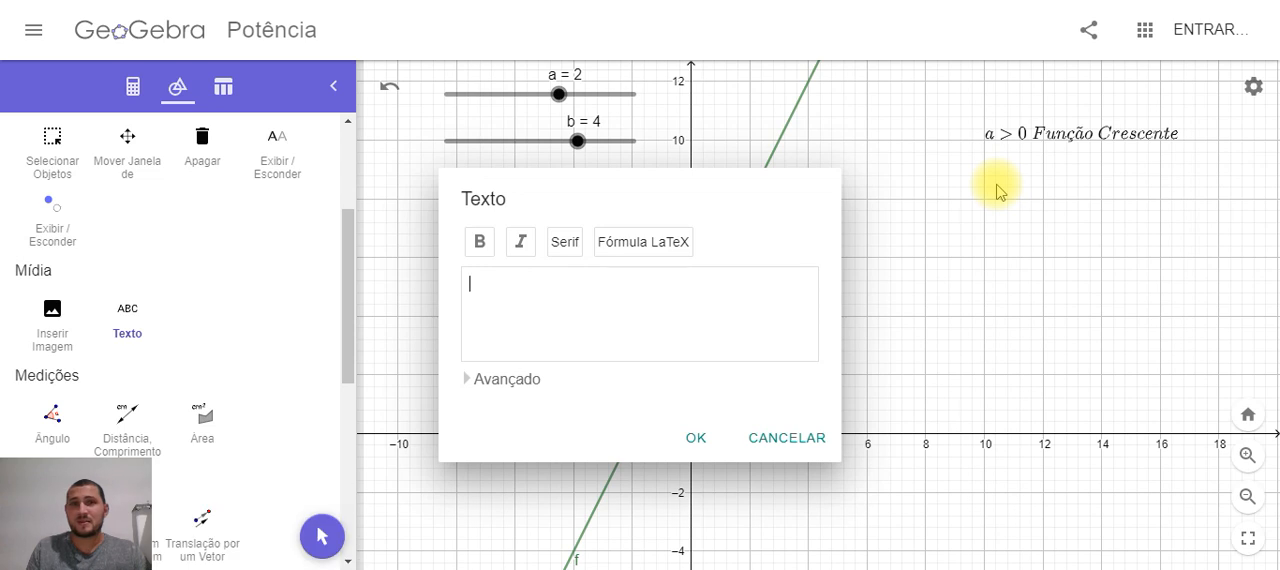
click(650, 242)
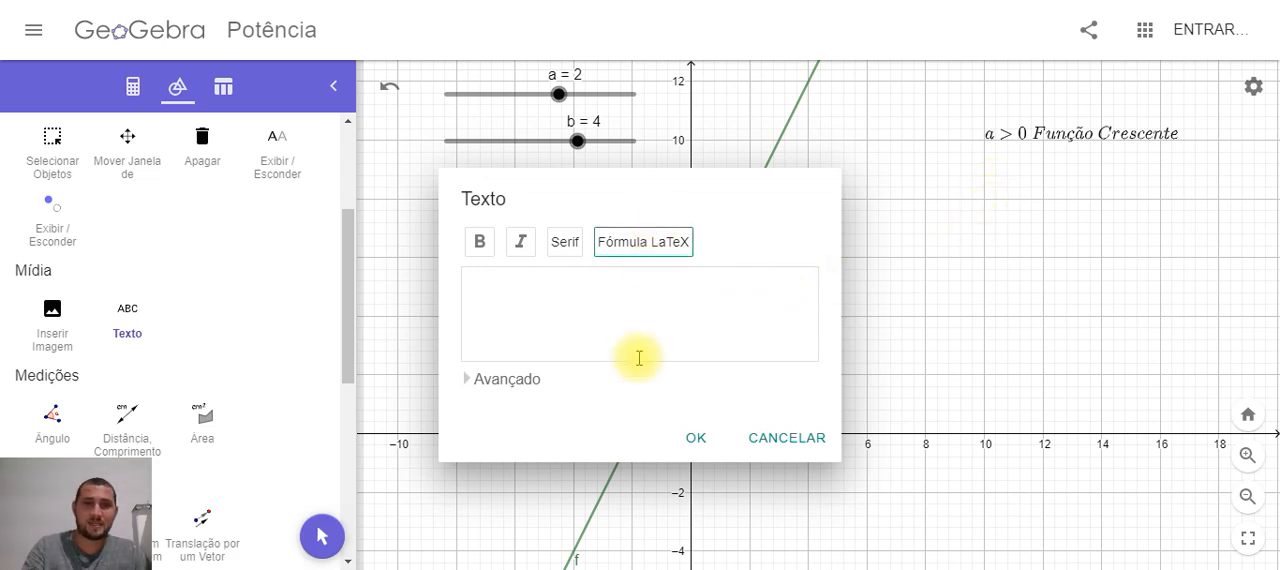
click(639, 358)
text(a)
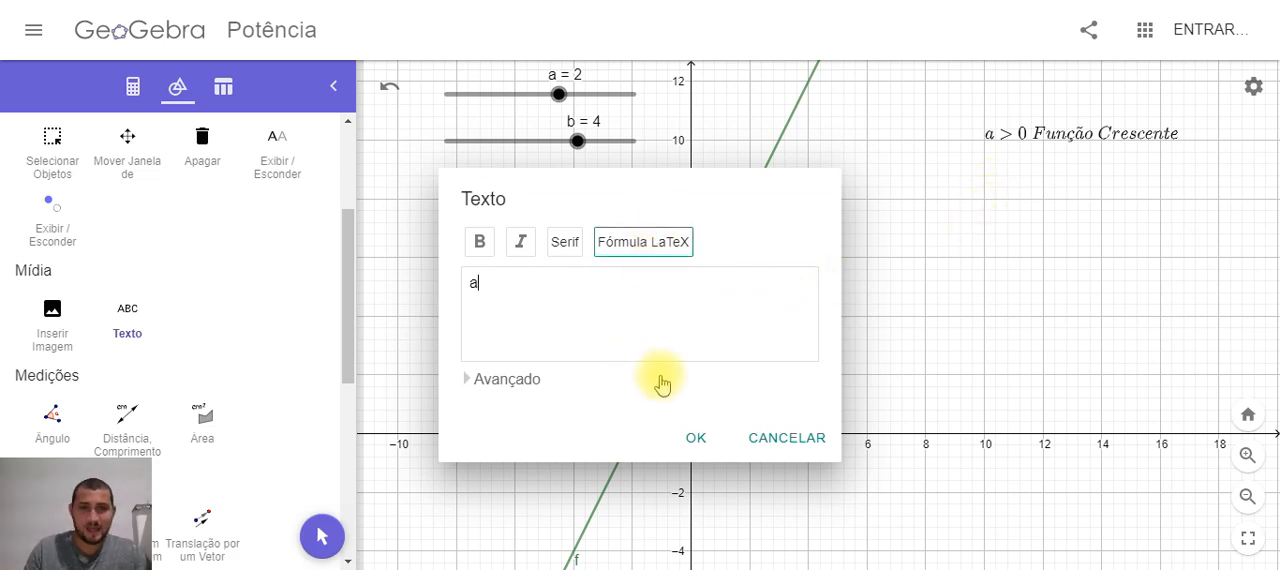
text(<)
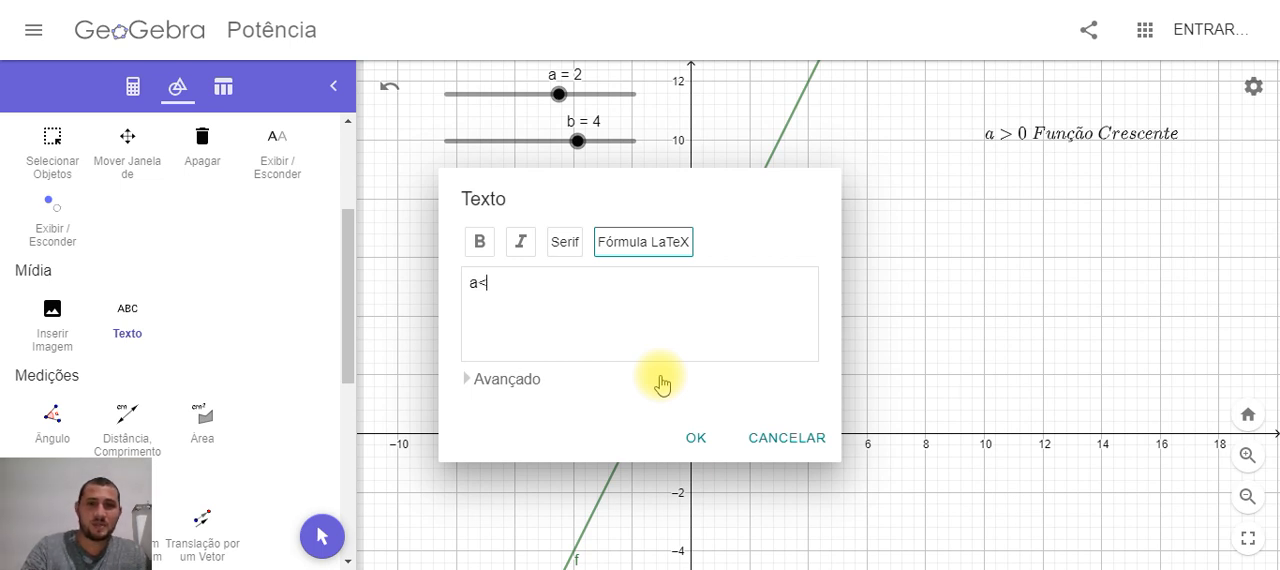
text(0\,)
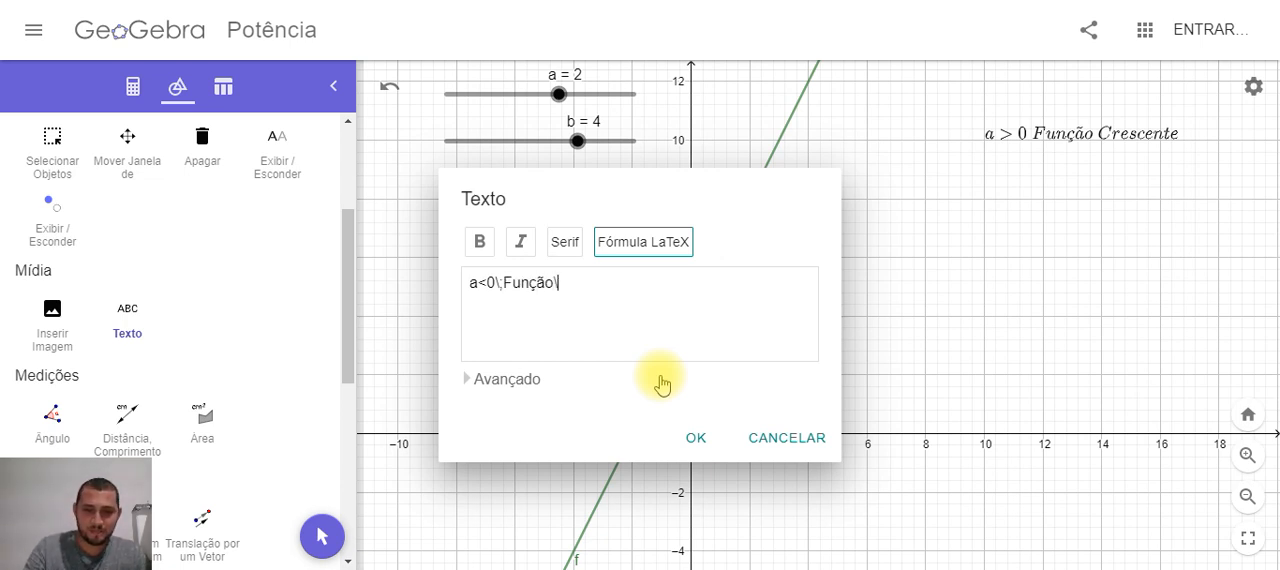
text(Decrescente)
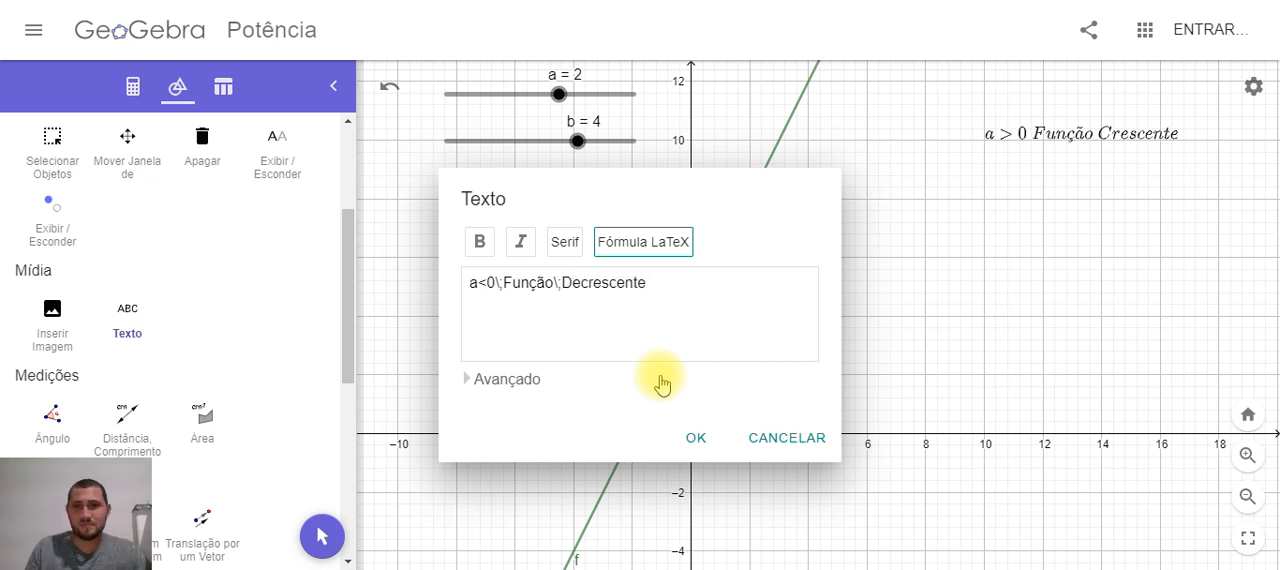
click(696, 438)
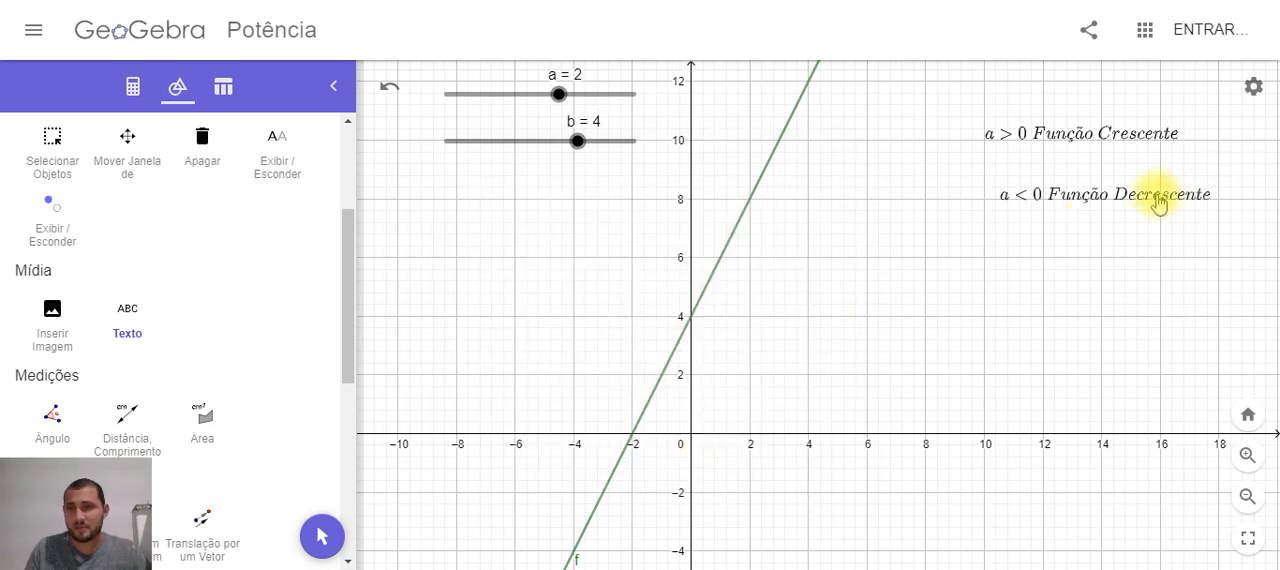
Position the "a<0 Função Decrescente" label directly beneath the "a>0 Função Crescente" label, aligned at its starting edge with tight line spacing
drag(1123, 203, 1108, 172)
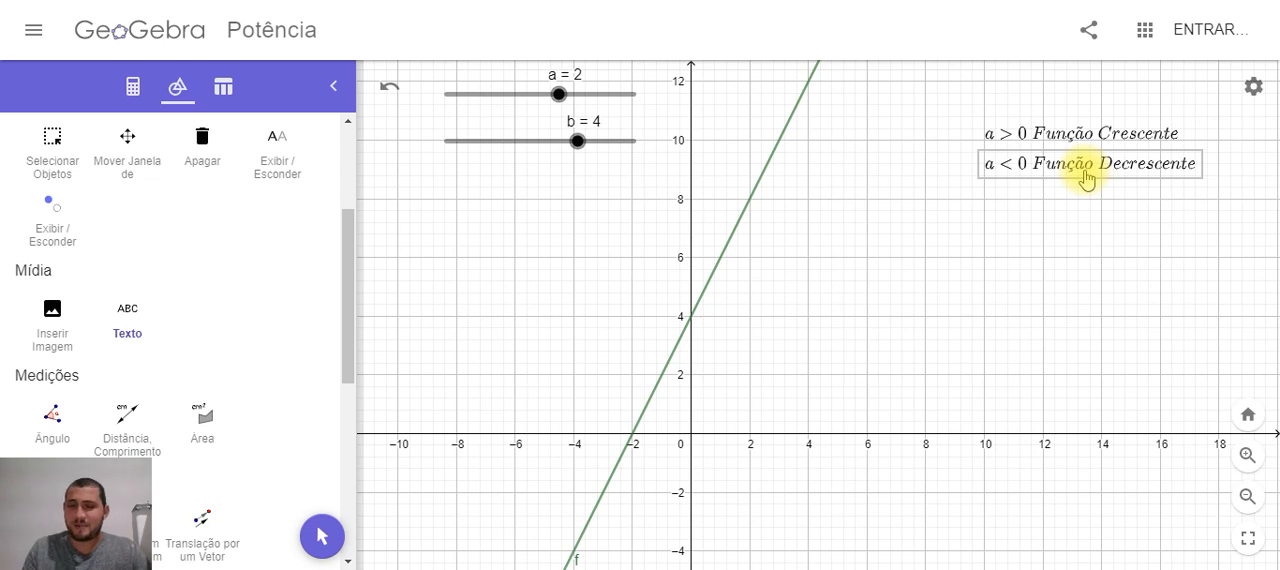
drag(1087, 178, 1087, 175)
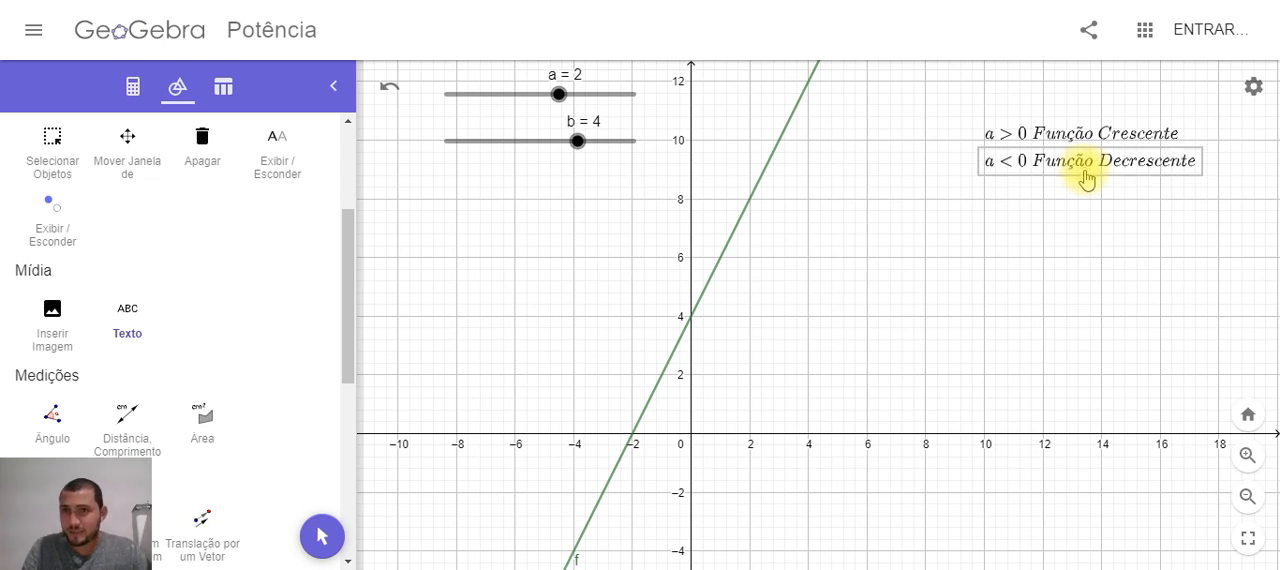
key(Up)
key(Up)
key(Up)
key(Up)
key(Up)
key(Up)
key(Up)
key(Up)
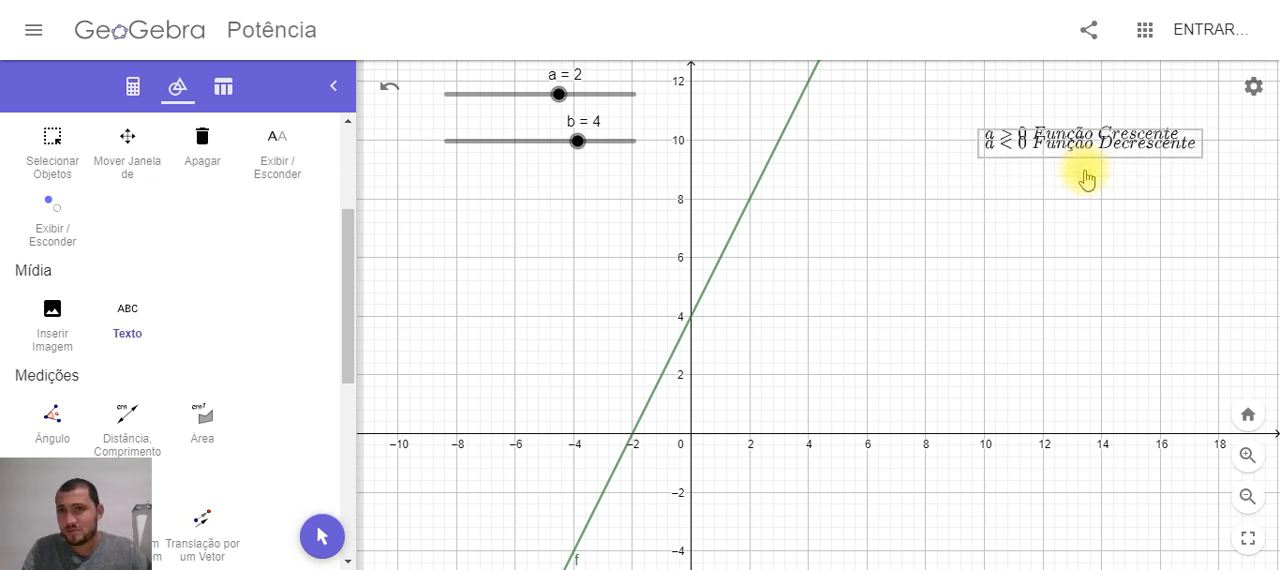
key(Up)
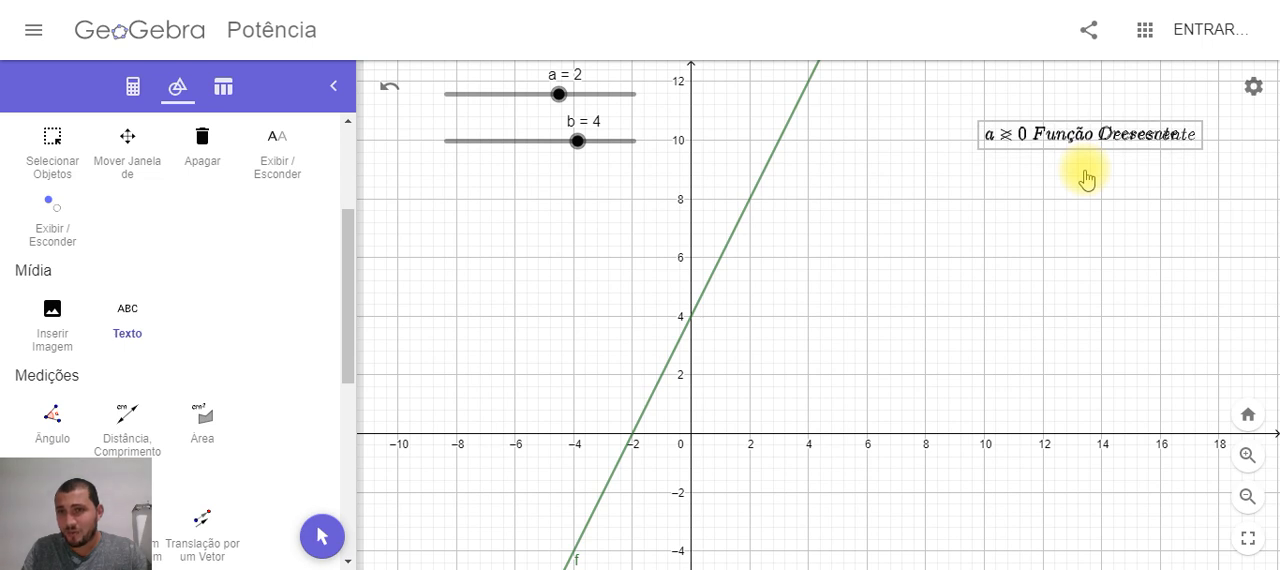
key(Down)
key(Down)
key(Down)
key(Down)
key(Down)
key(Down)
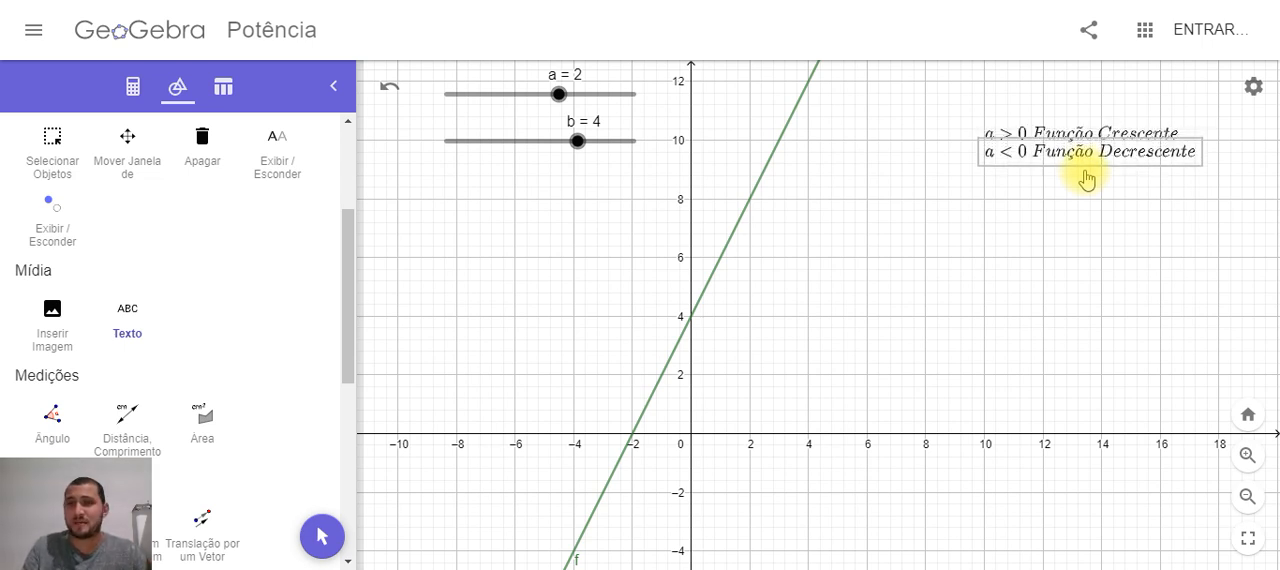
key(Down)
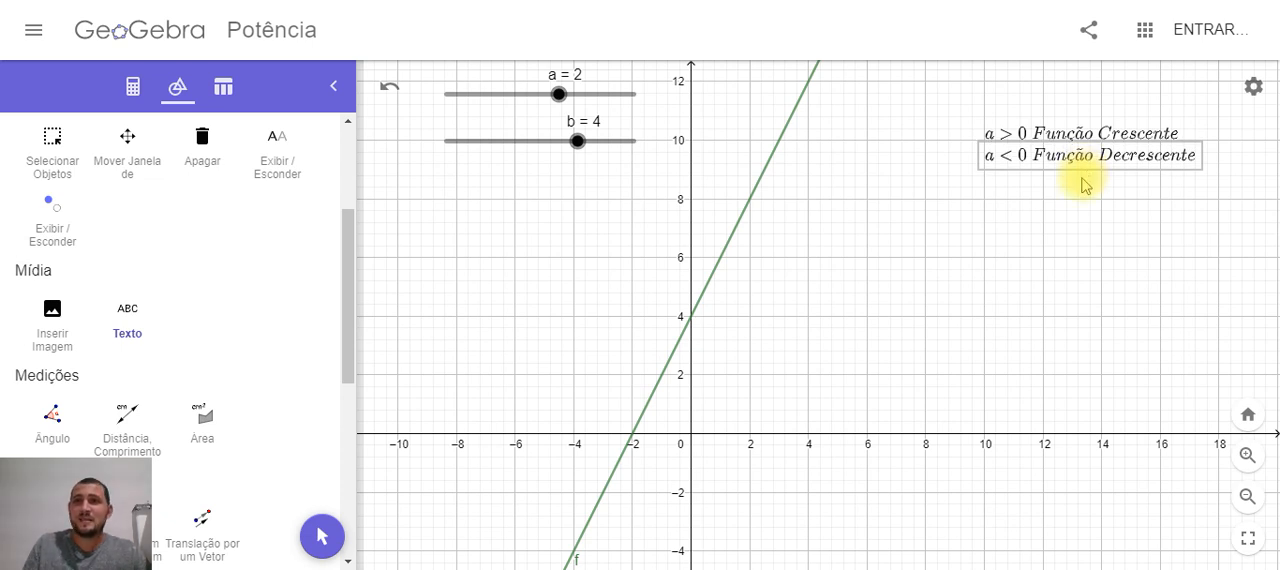
Add a LaTeX text reading "a=0\;Função\;Constante" and align it directly beneath the "a<0 Função Decrescente" label
click(1080, 212)
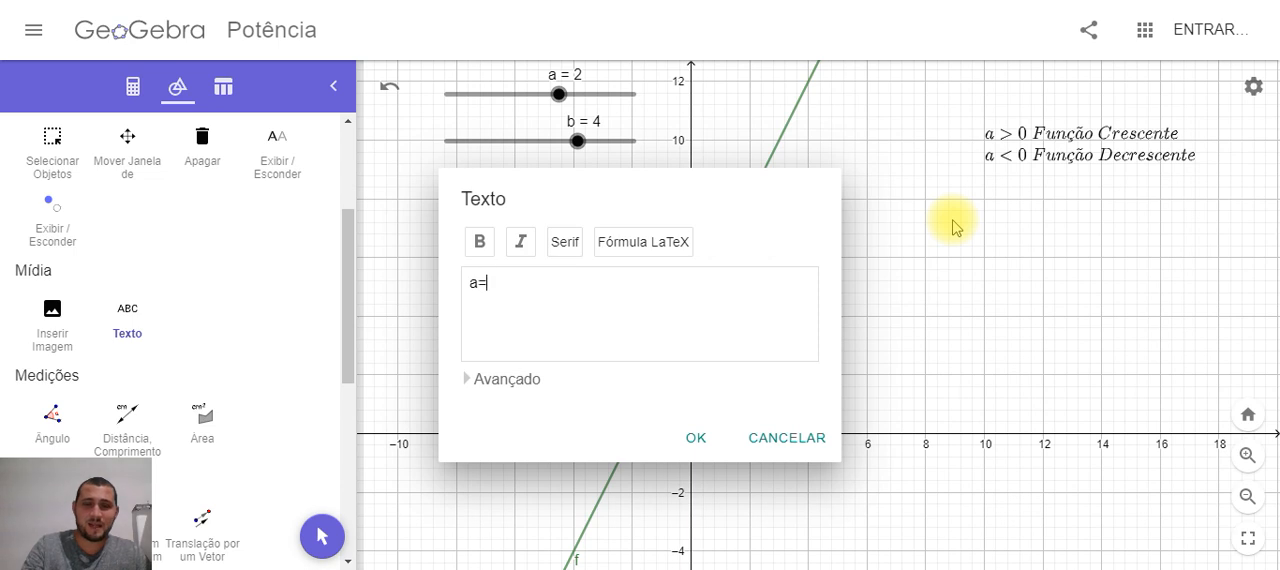
text(a=0\;Função\;Constante)
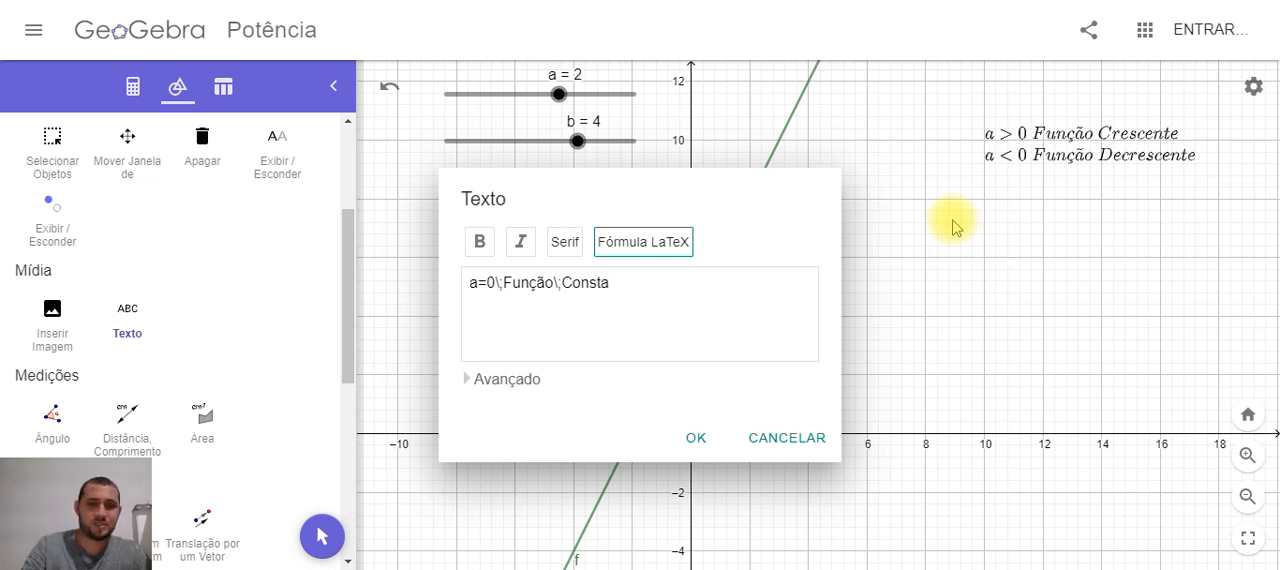
click(694, 440)
drag(1212, 220, 1123, 190)
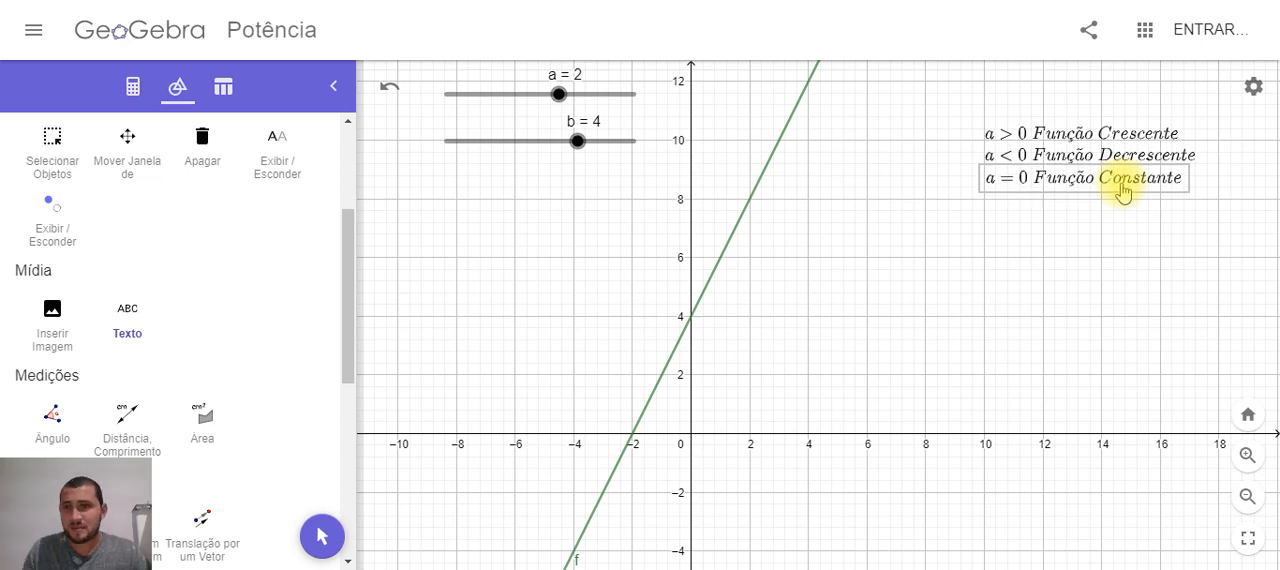
click(1134, 280)
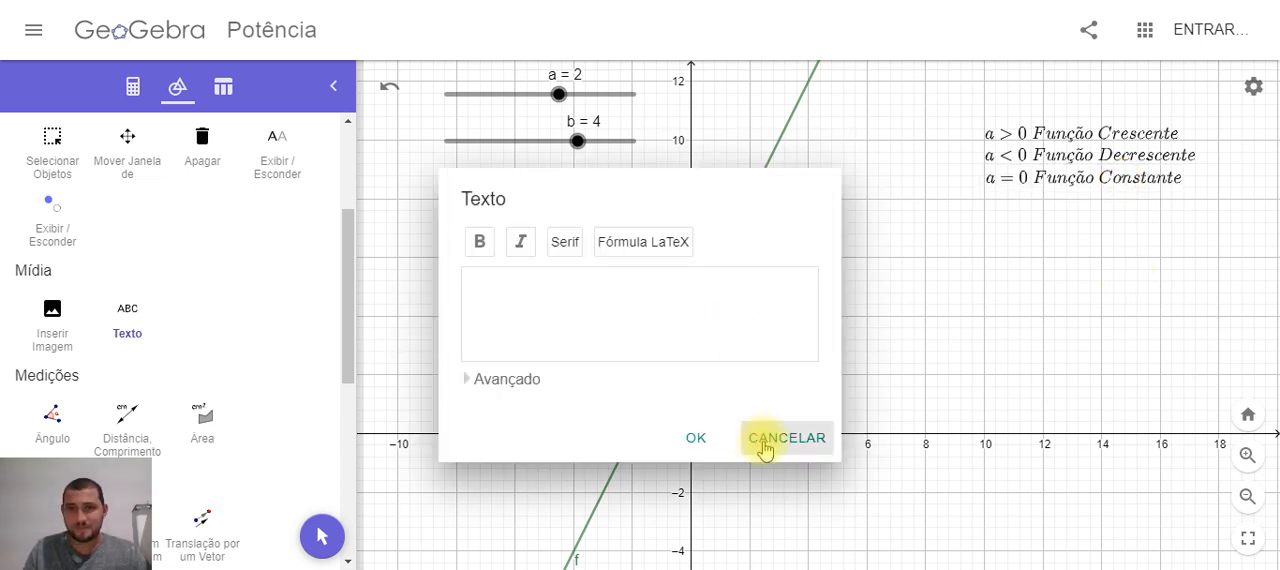
click(763, 450)
Vary slider a through 3, 5.5, 0 and -6.5 to compare the line with the three labels, ending at 2.5
scroll(194, 263, up, 3)
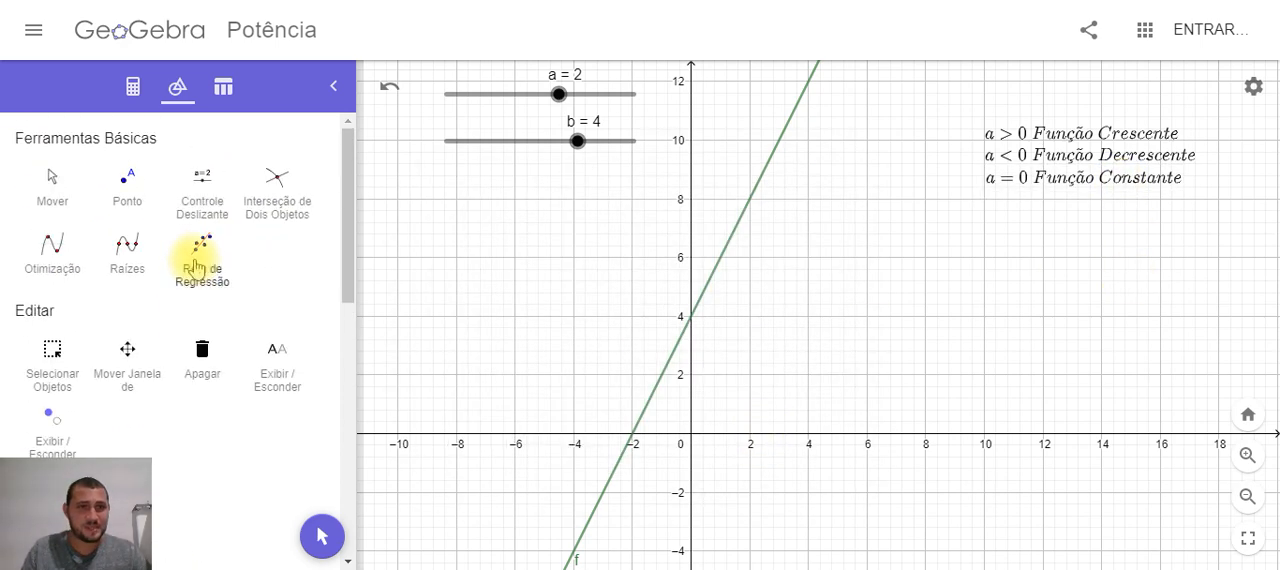
click(68, 198)
drag(1051, 251, 1029, 190)
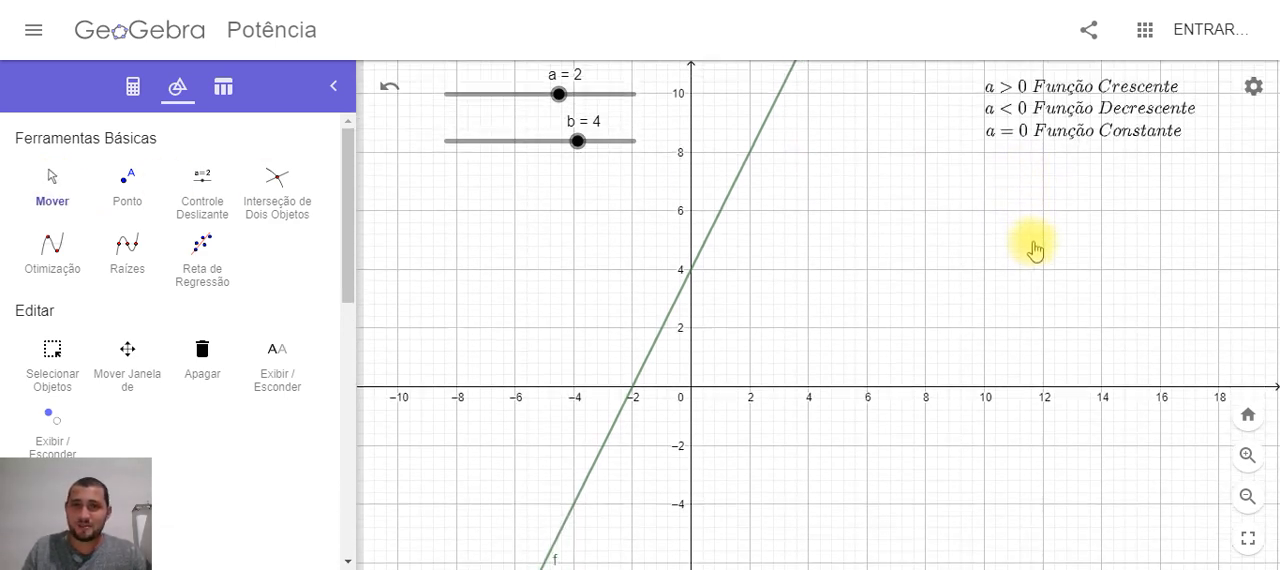
drag(1035, 250, 1022, 208)
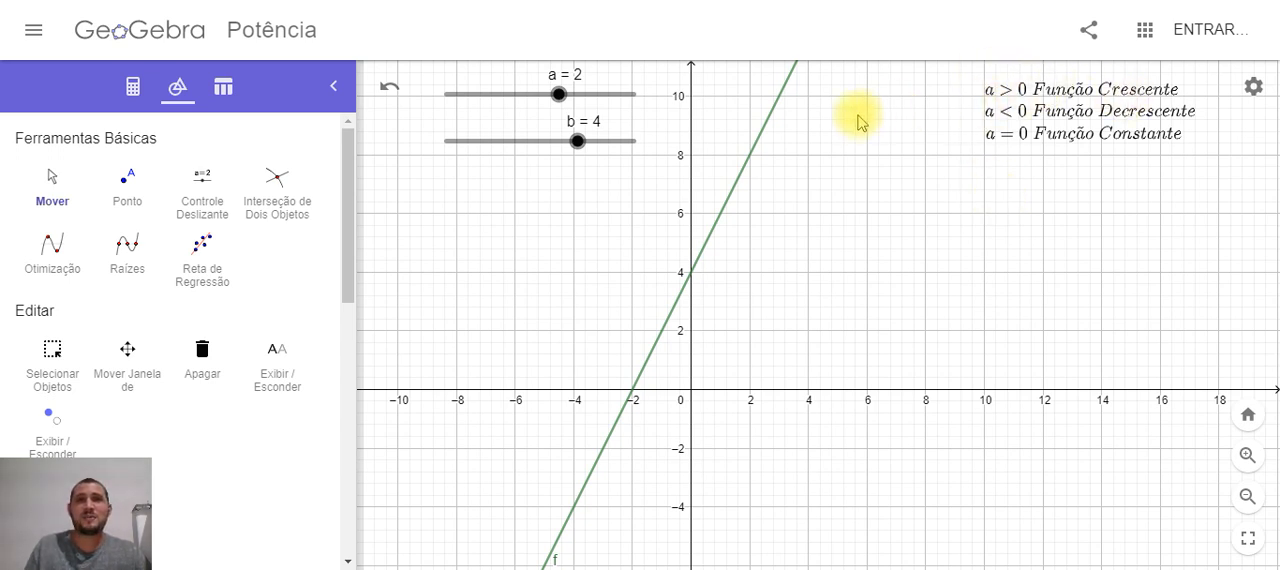
mouse_move(560, 99)
mouse_down()
mouse_move(526, 97)
mouse_move(570, 95)
mouse_up()
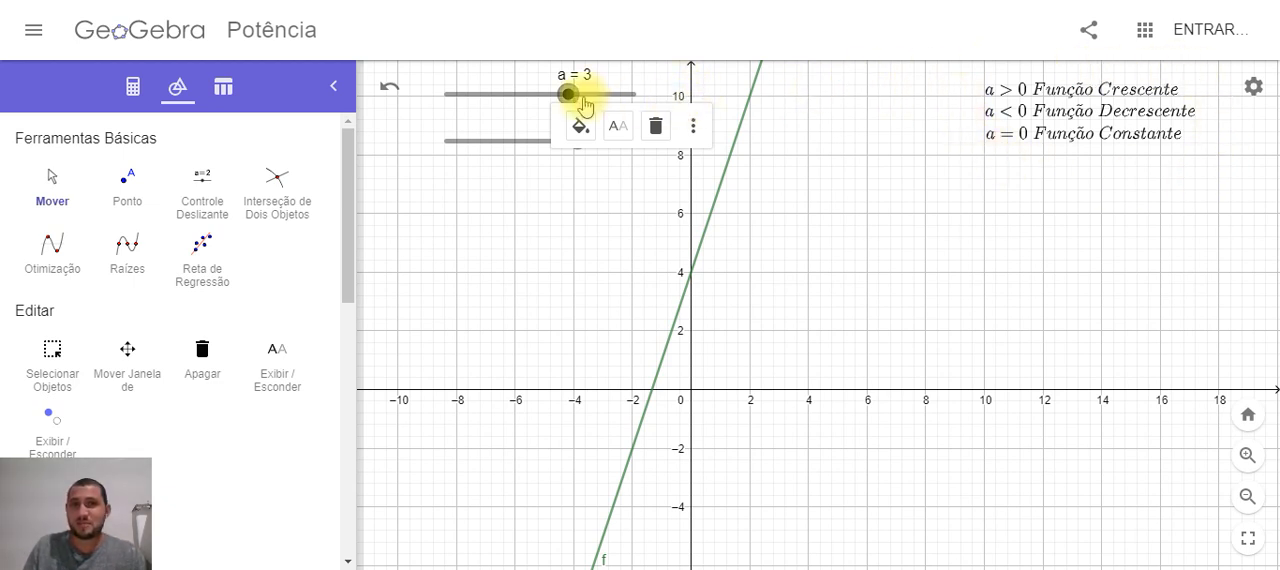
mouse_move(568, 96)
mouse_down()
mouse_move(606, 98)
mouse_move(592, 100)
mouse_up()
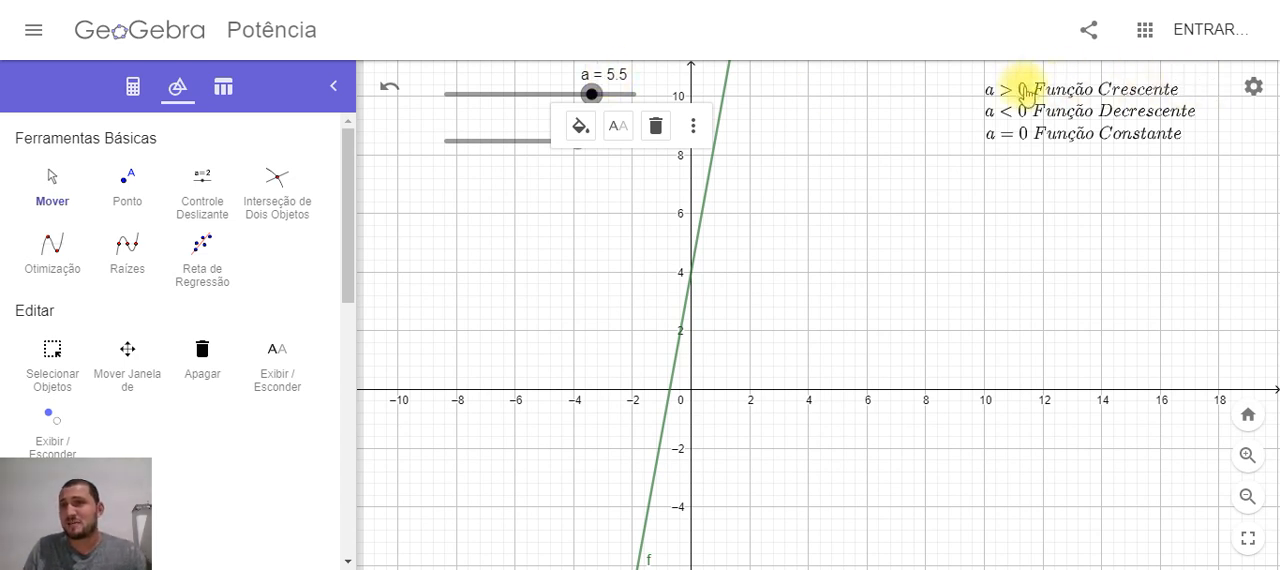
drag(588, 98, 540, 104)
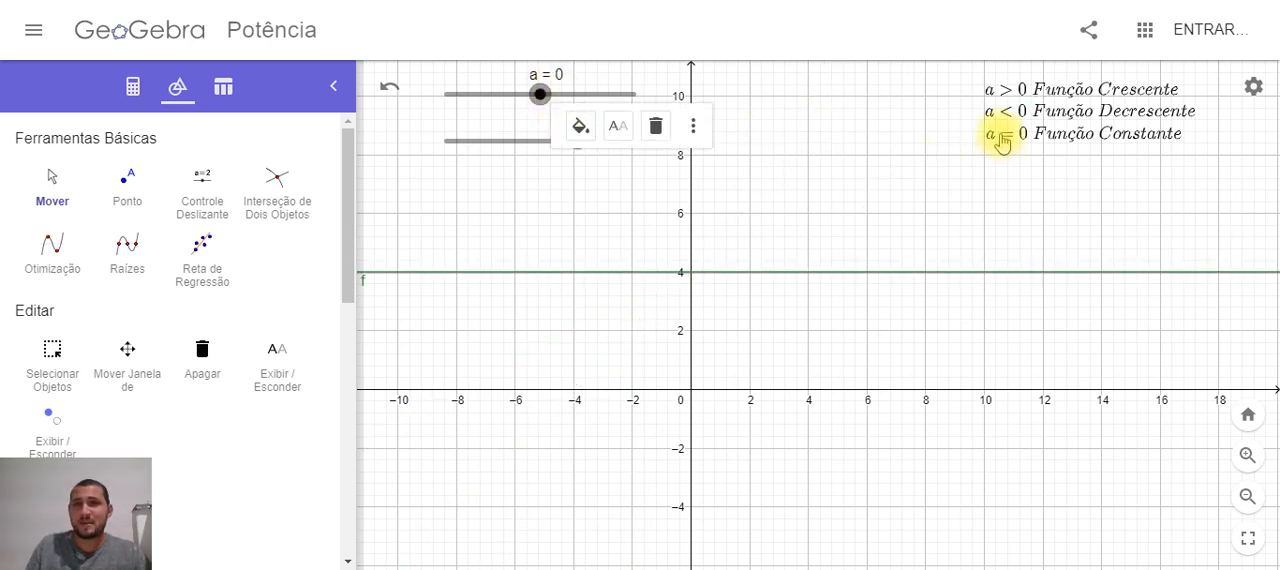
drag(537, 94, 480, 103)
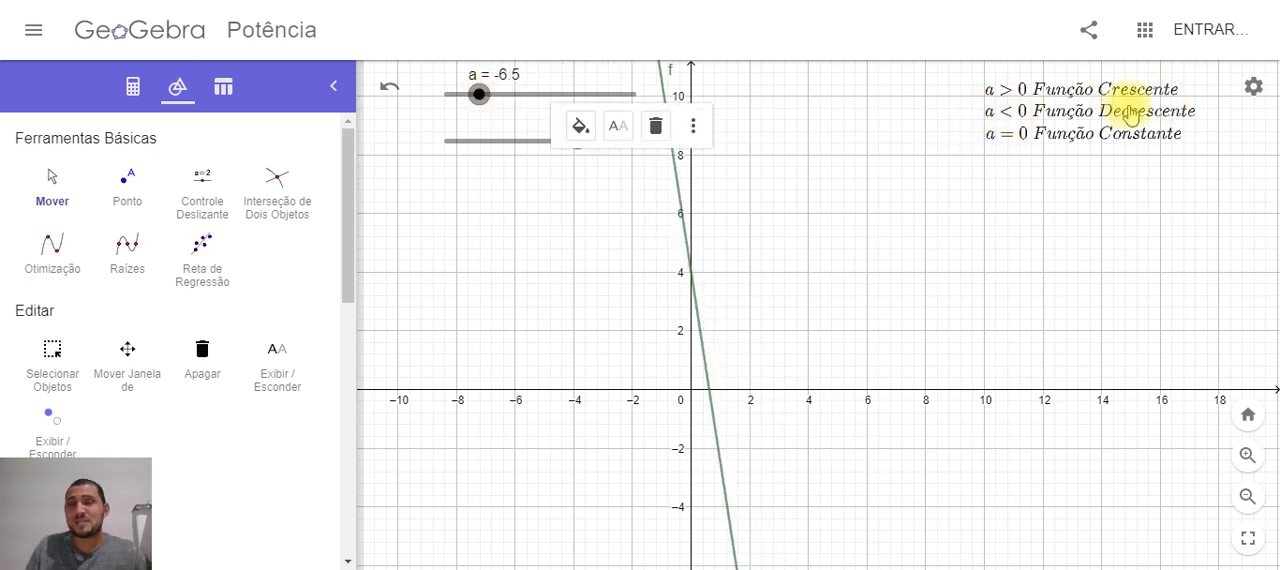
drag(480, 94, 564, 95)
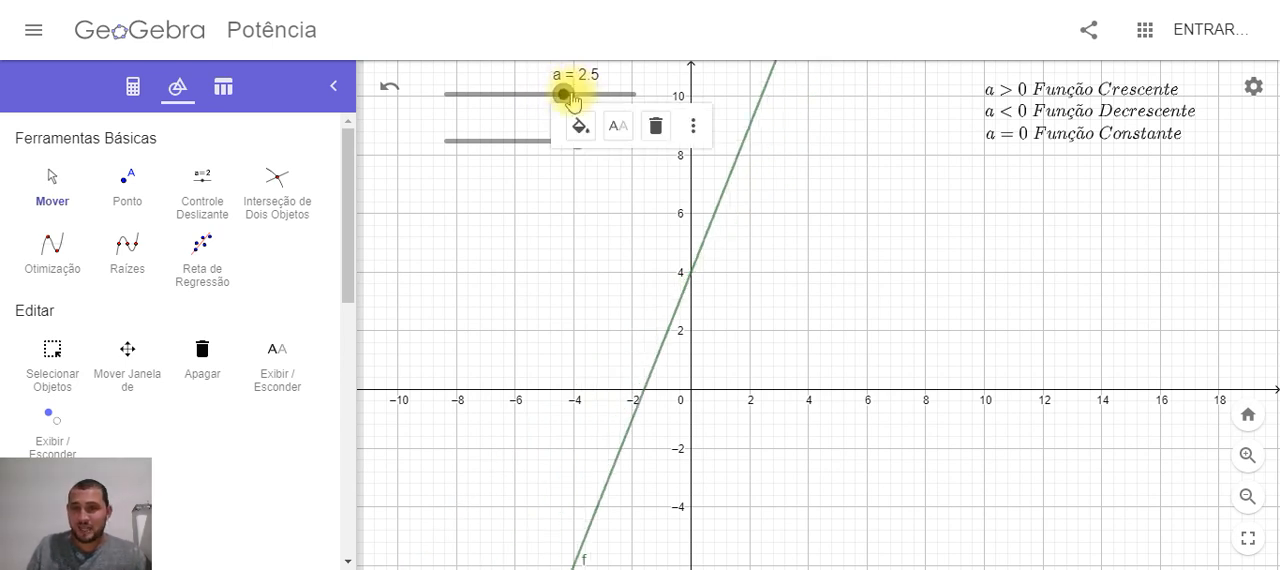
click(975, 218)
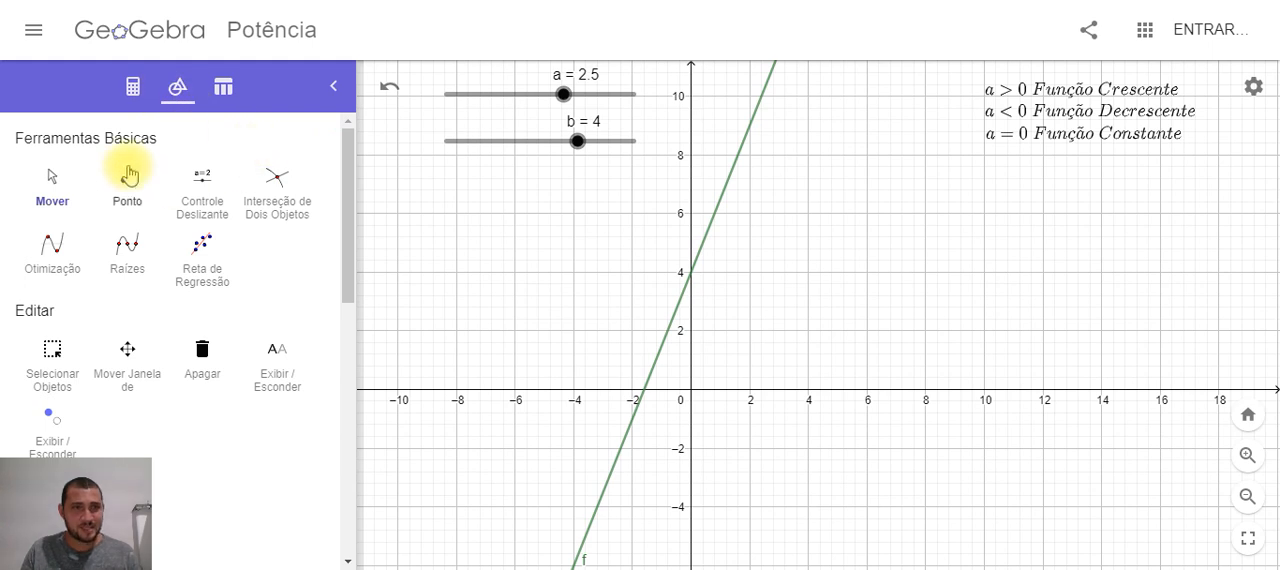
Hide the three text labels in the graph one by one, and show all three again
click(136, 90)
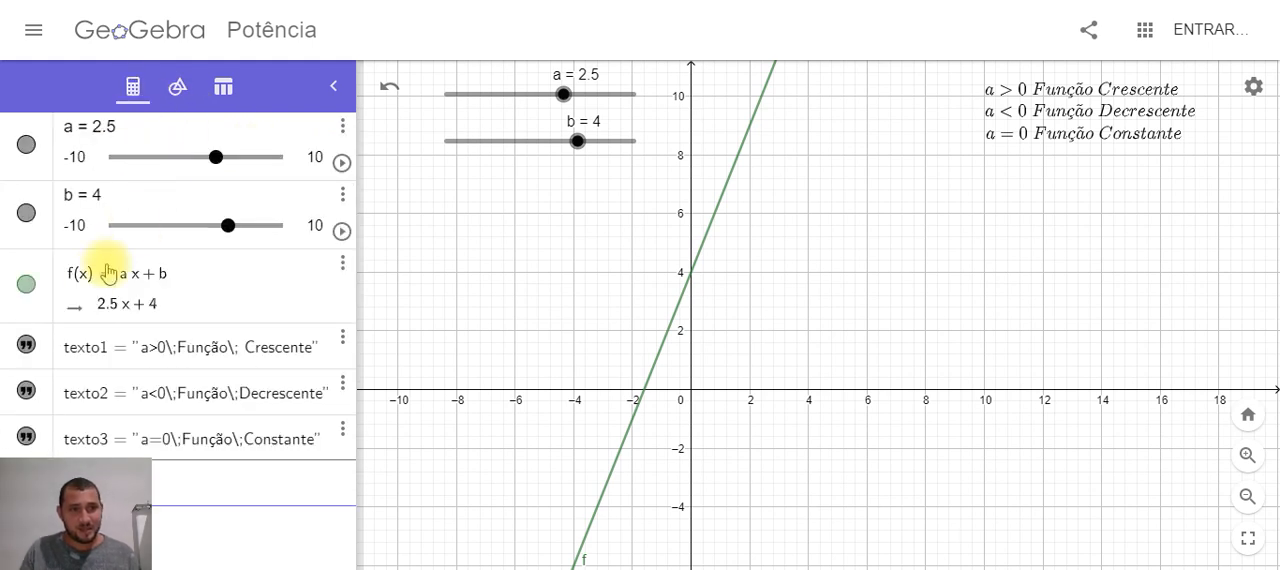
click(28, 348)
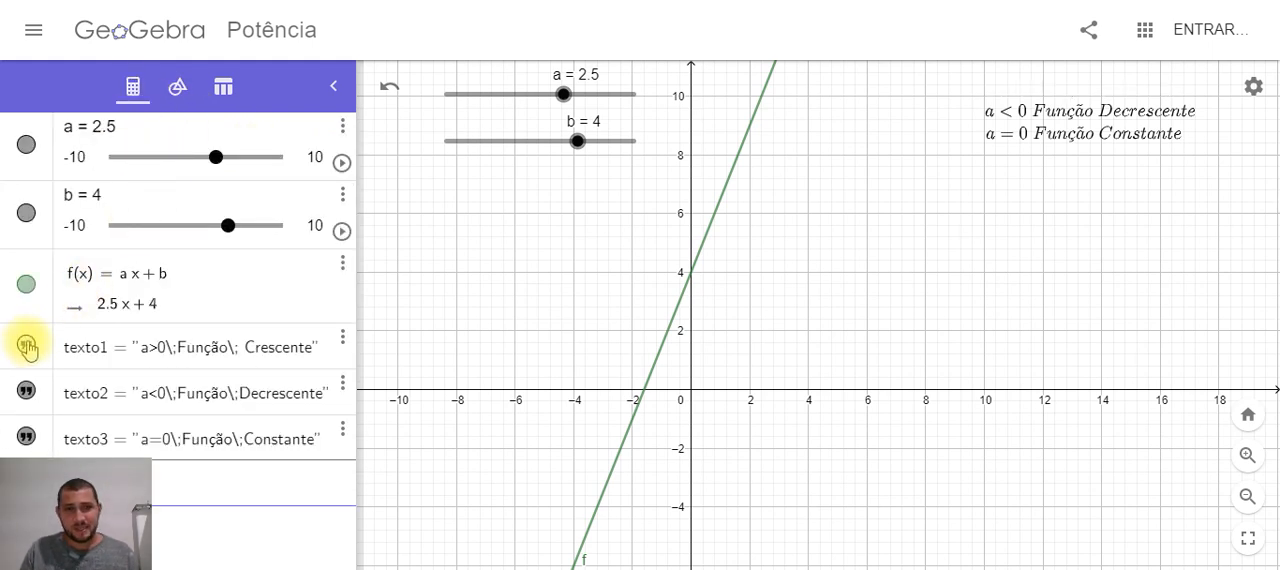
click(26, 390)
click(26, 437)
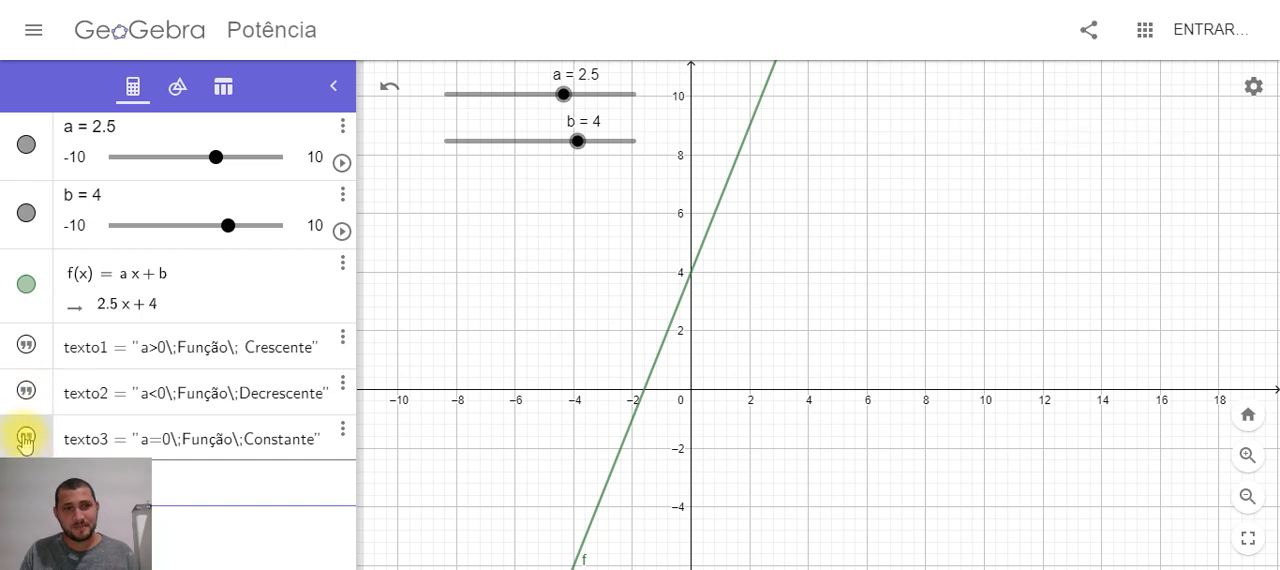
click(26, 345)
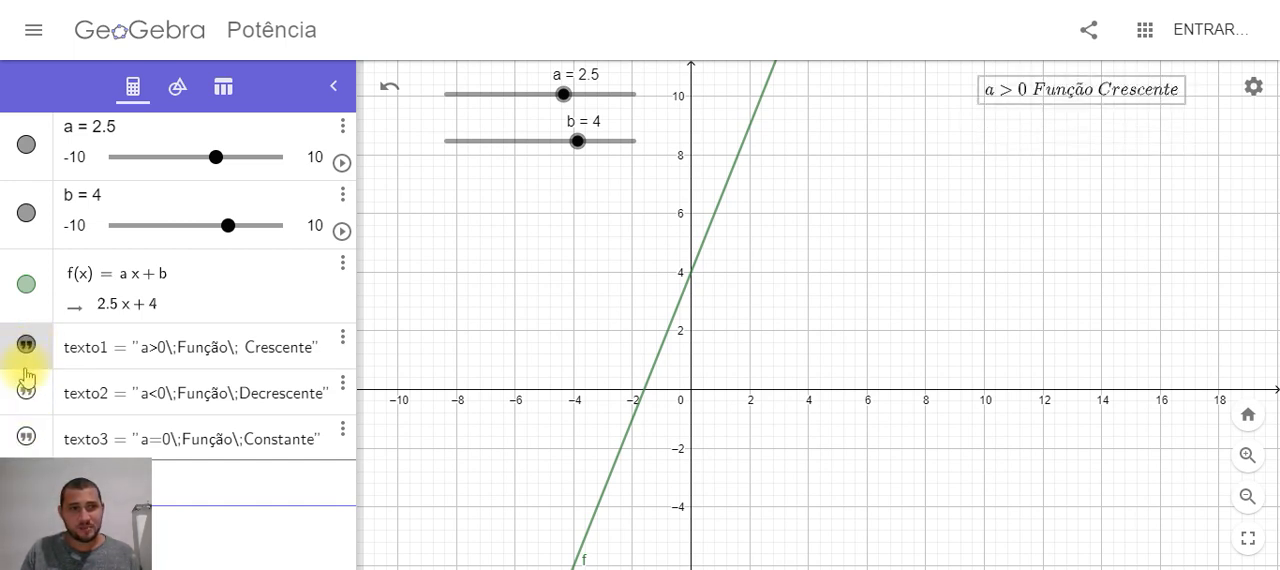
click(26, 390)
click(26, 437)
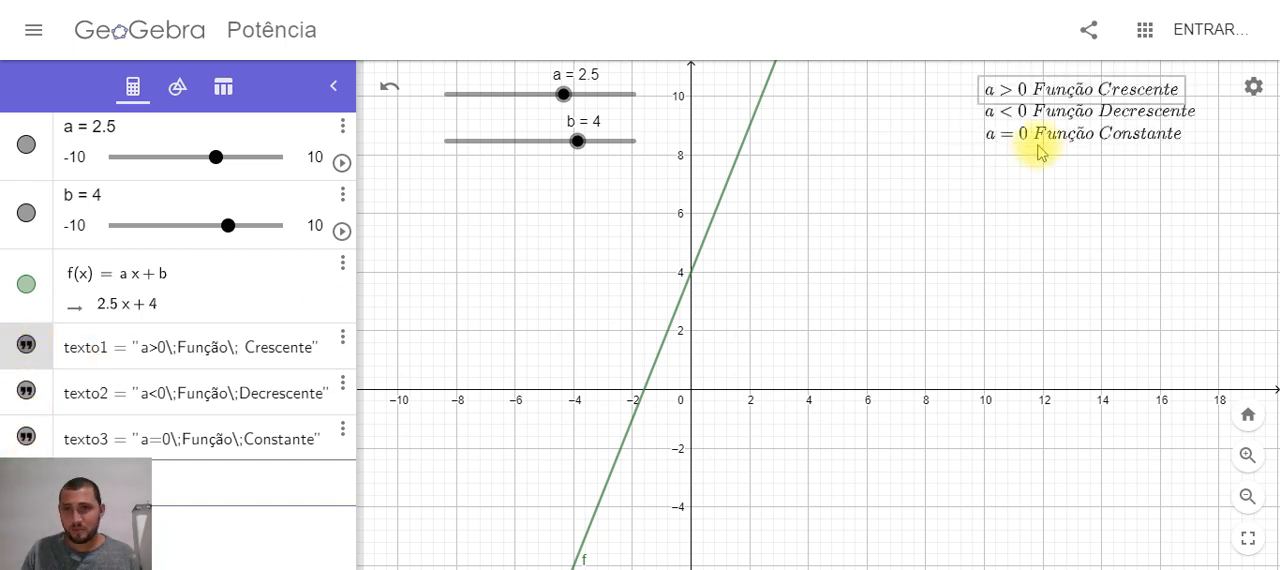
Move the "a<0 Função Decrescente" label up until it exactly overlaps the "a>0 Função Crescente" label
click(1045, 112)
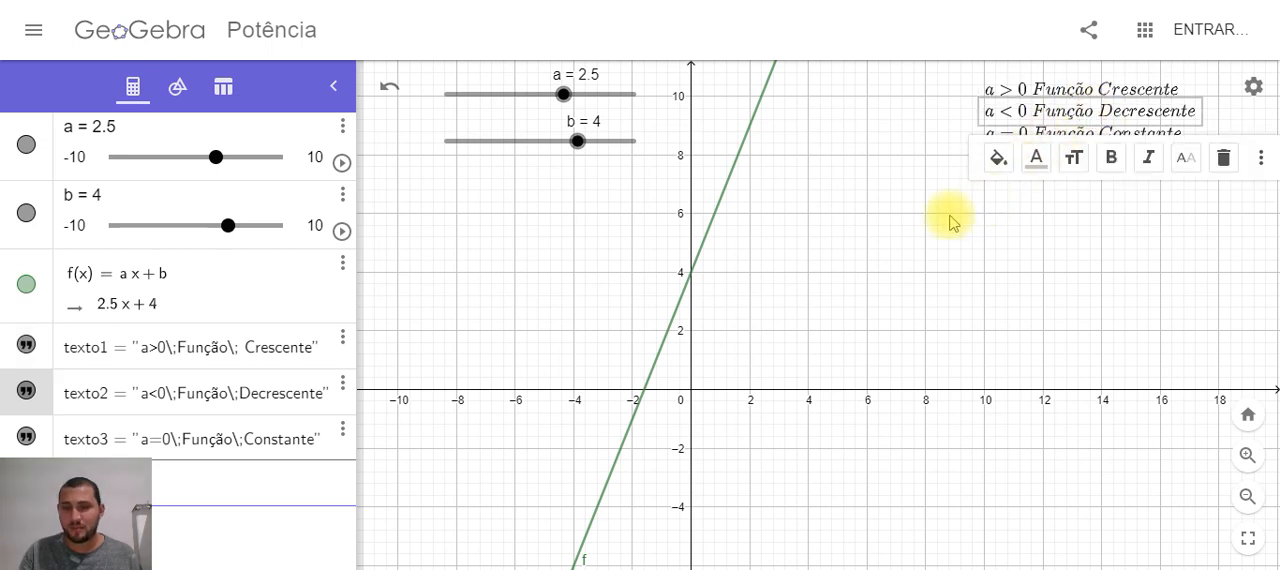
click(914, 134)
key(Up)
key(Up)
key(Up)
key(Up)
key(Up)
key(Up)
key(Up)
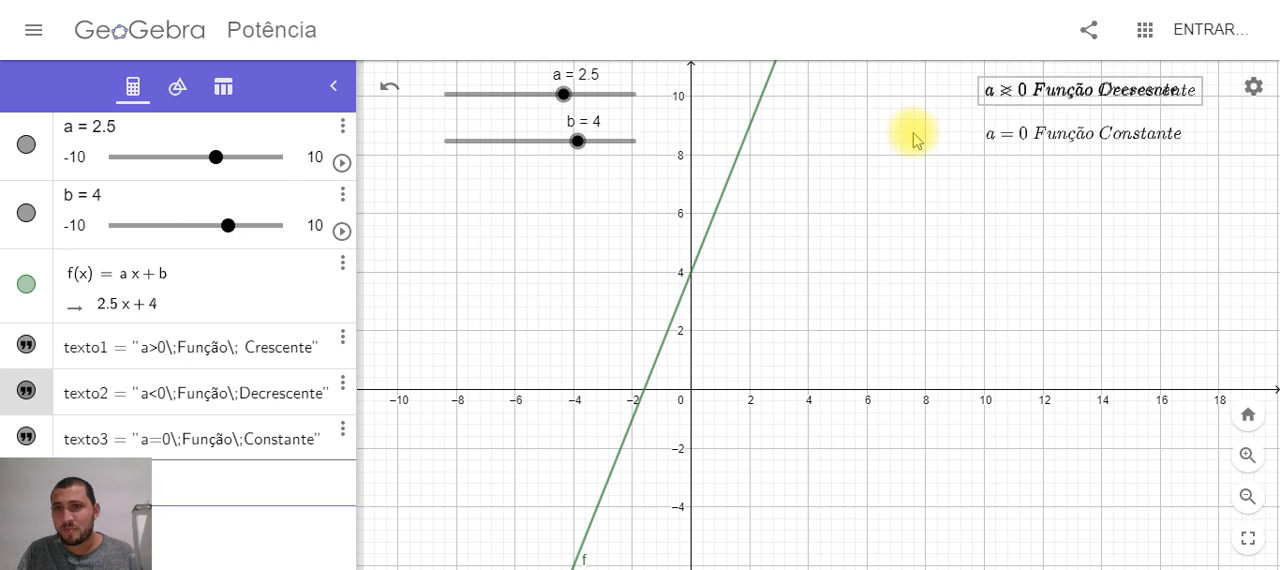
Move the "a=0 Função Constante" label up until it sits on top of the two overlapping labels
click(1002, 145)
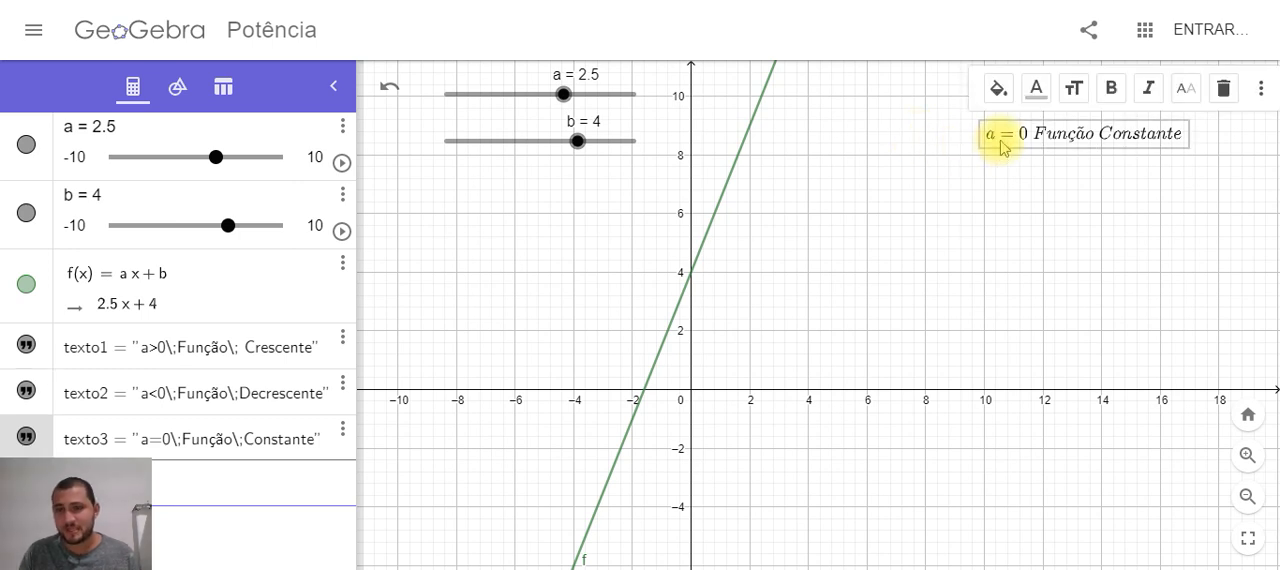
key(Up)
key(Up)
key(Up)
key(Up)
key(Up)
key(Up)
key(Up)
key(Up)
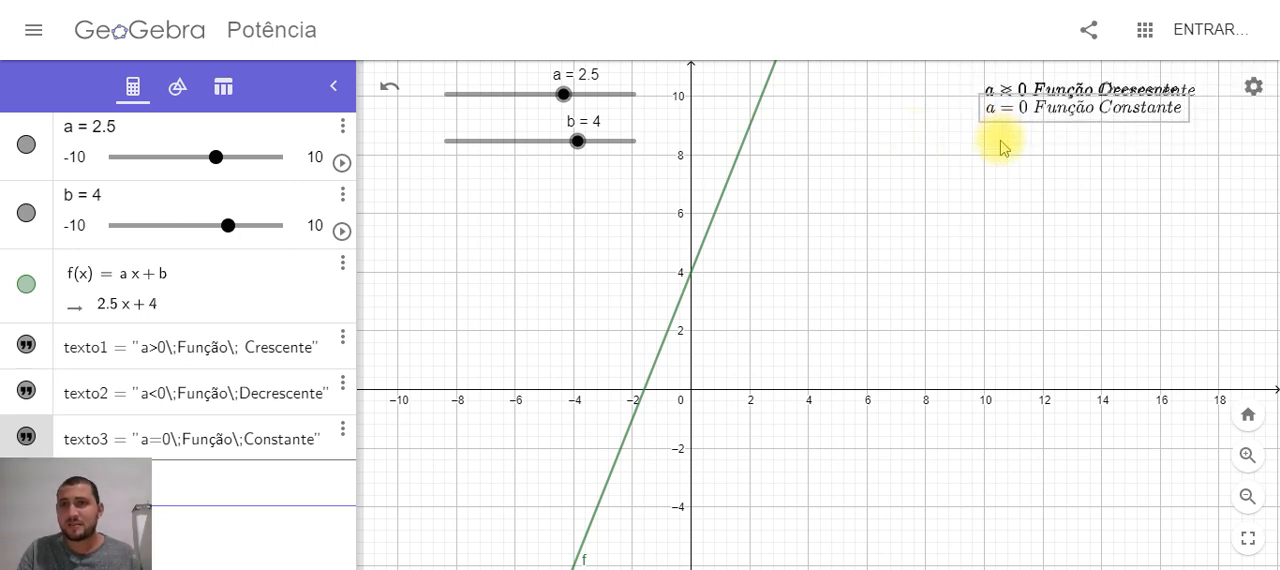
key(Up)
key(Up)
key(Up)
key(Up)
key(Up)
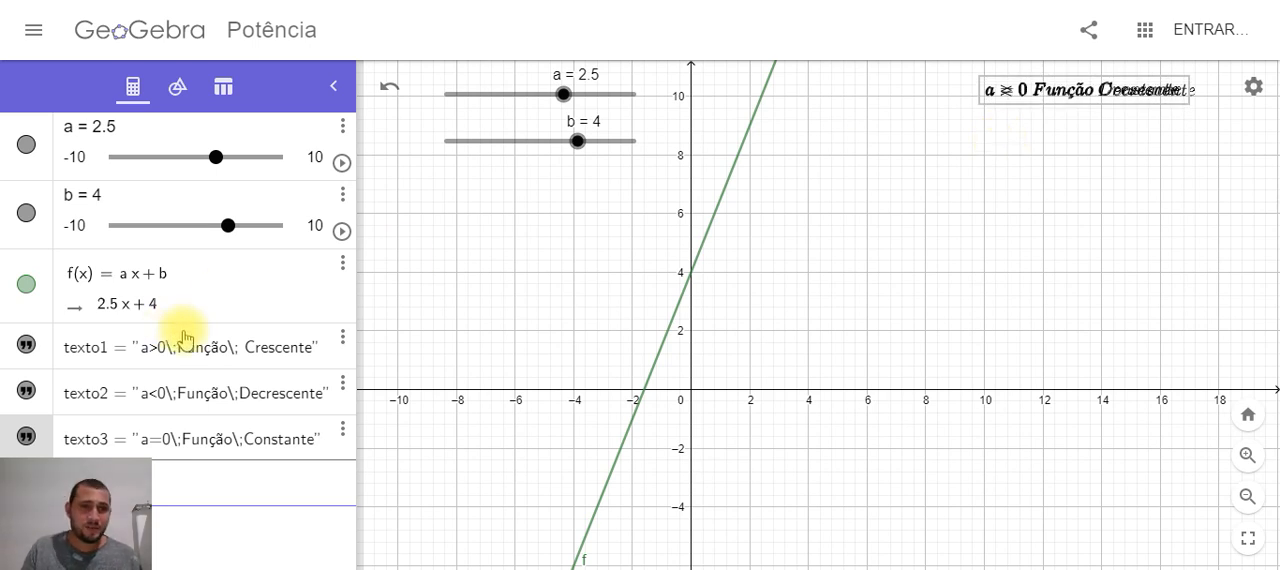
Give texto3 an absolute position on the screen and turn off its Fixar Objeto option
click(342, 344)
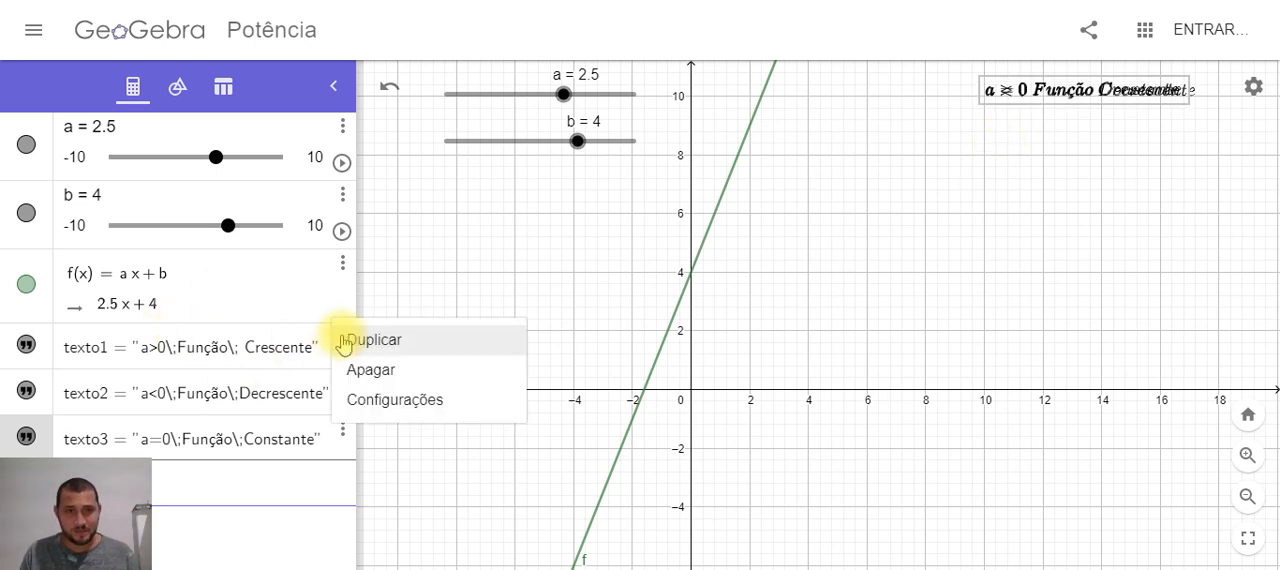
click(386, 404)
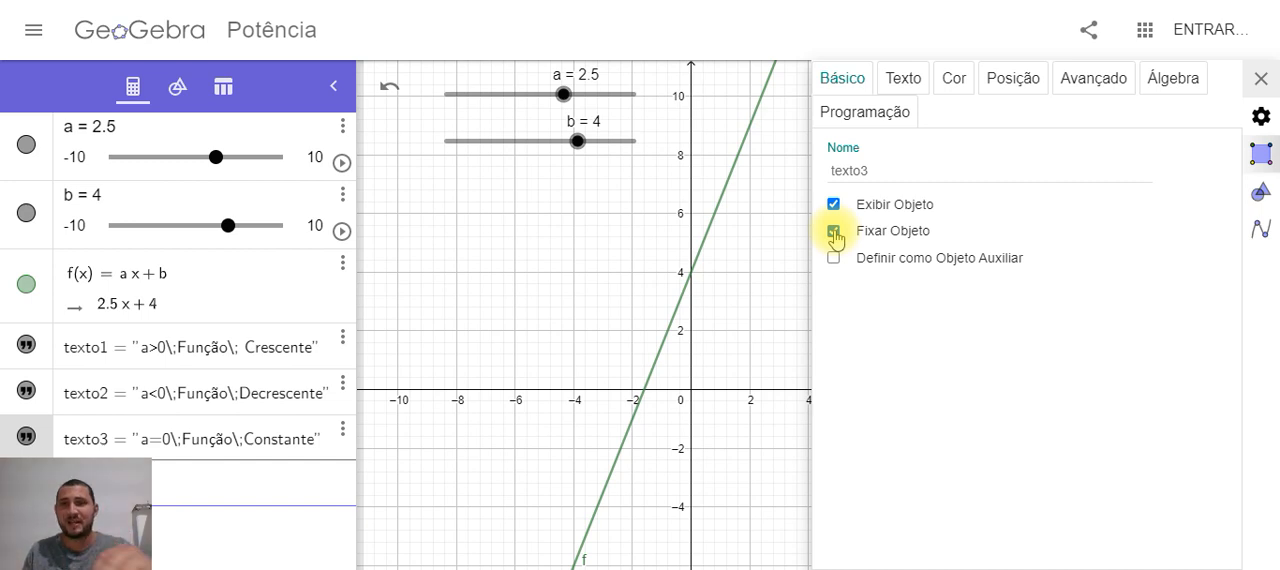
click(1008, 80)
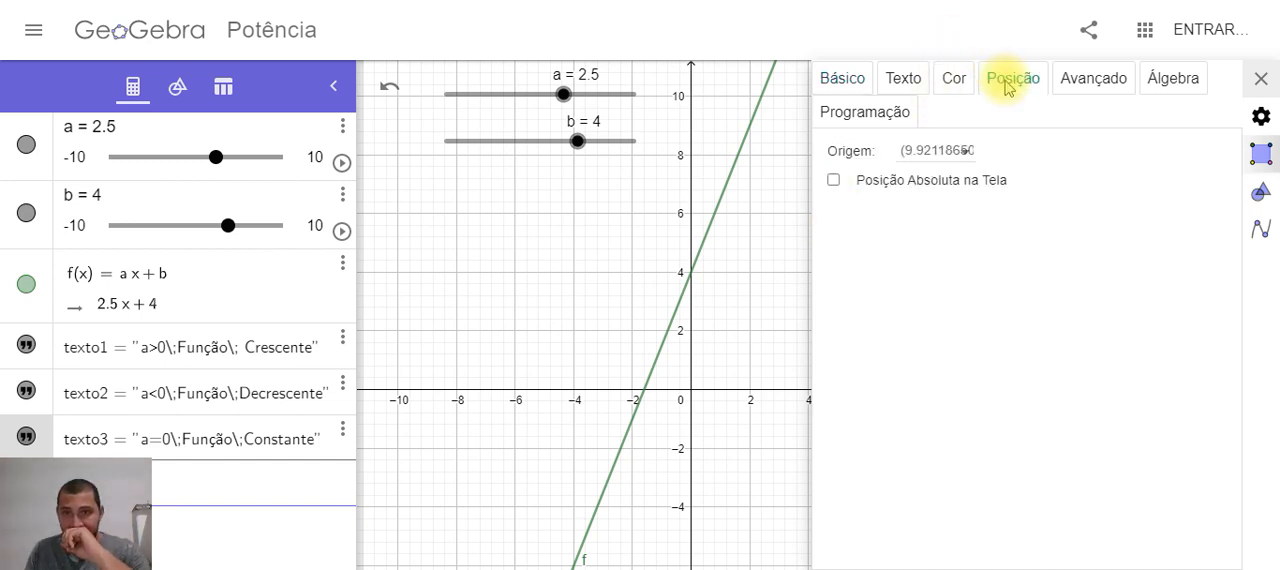
click(833, 181)
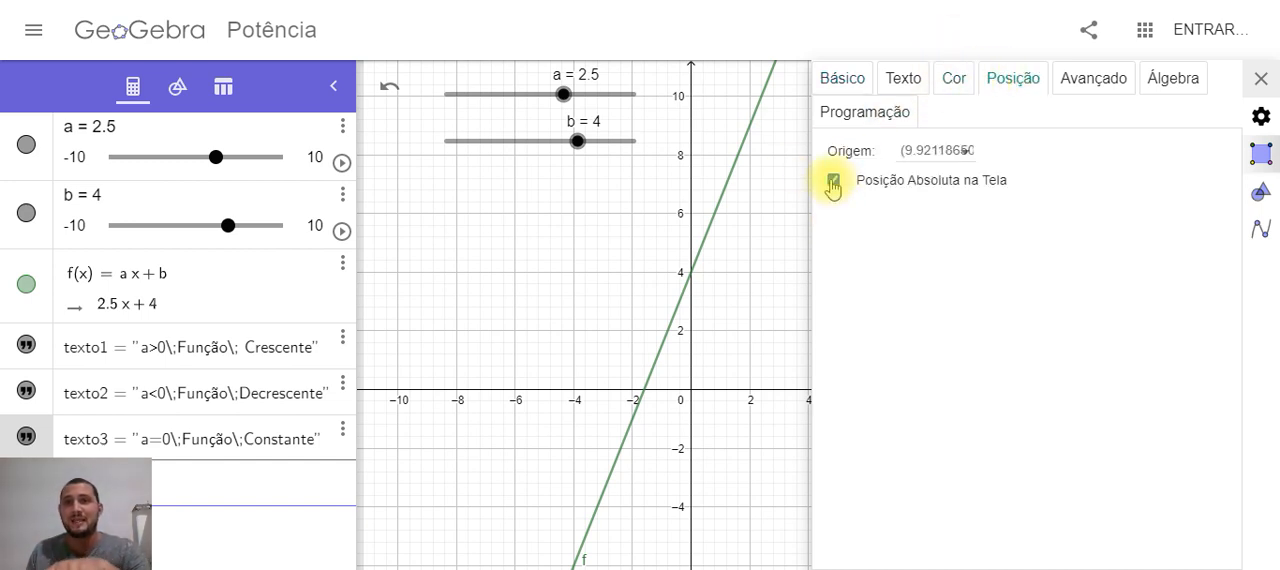
click(860, 82)
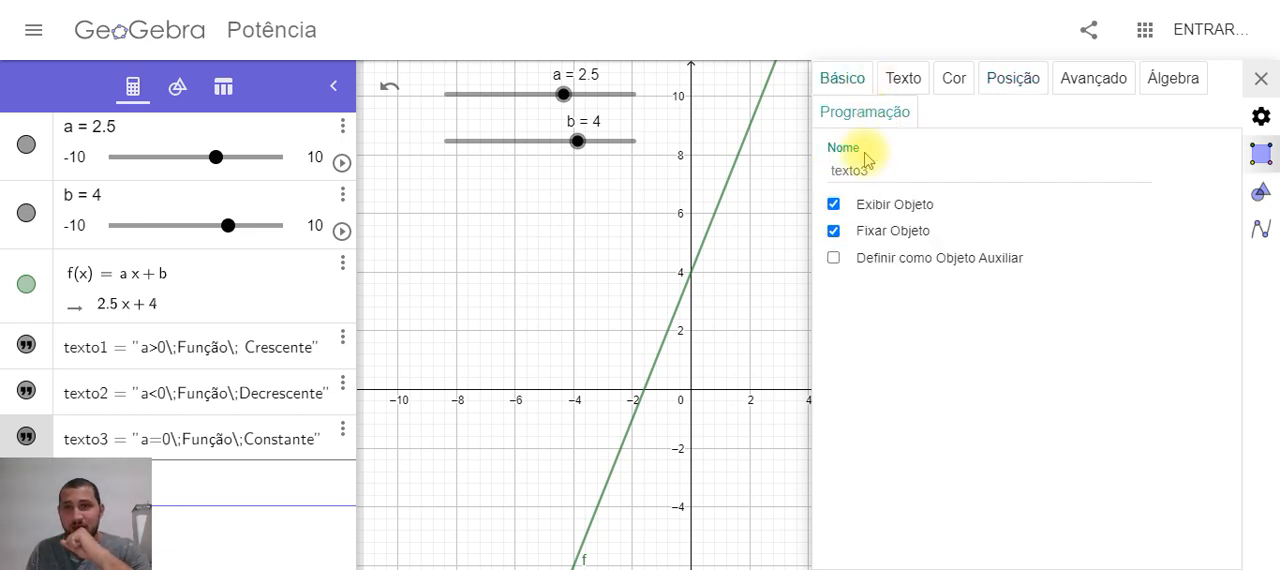
click(833, 231)
click(1030, 80)
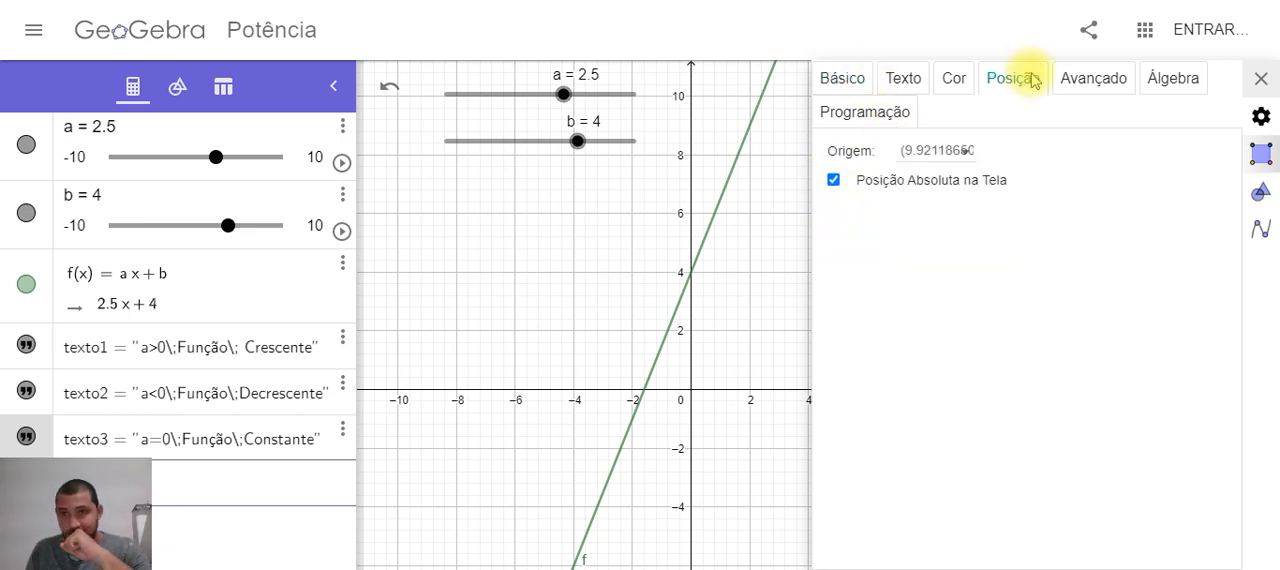
Set the condition for displaying texto3 to a>0 and recheck its position and condition settings
click(1093, 78)
click(914, 189)
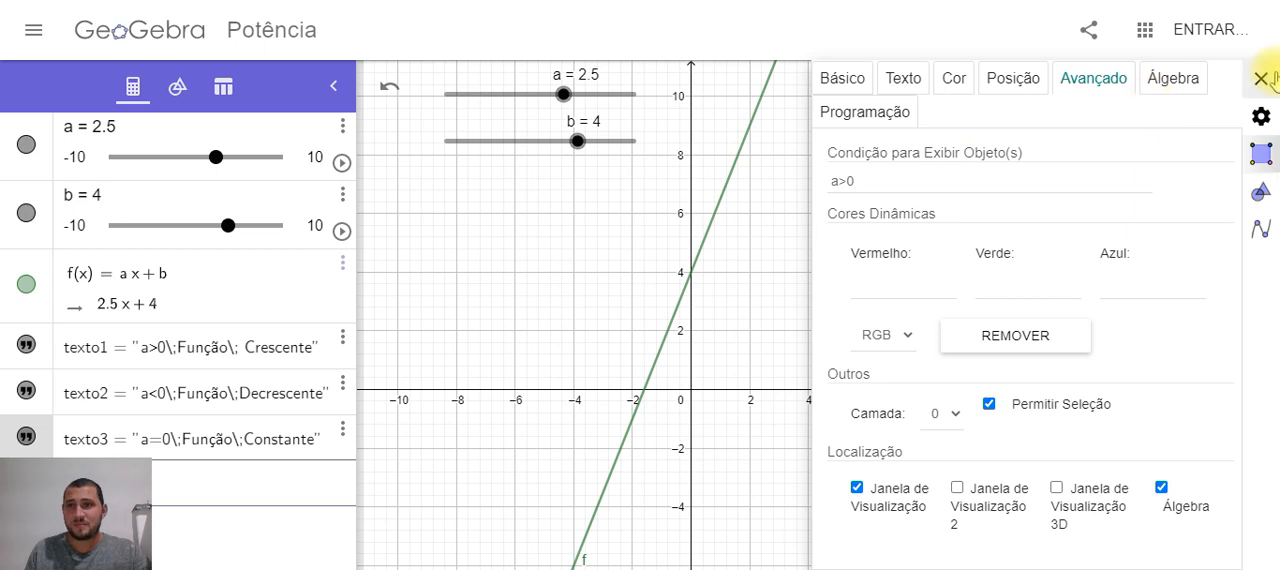
click(1173, 80)
click(860, 110)
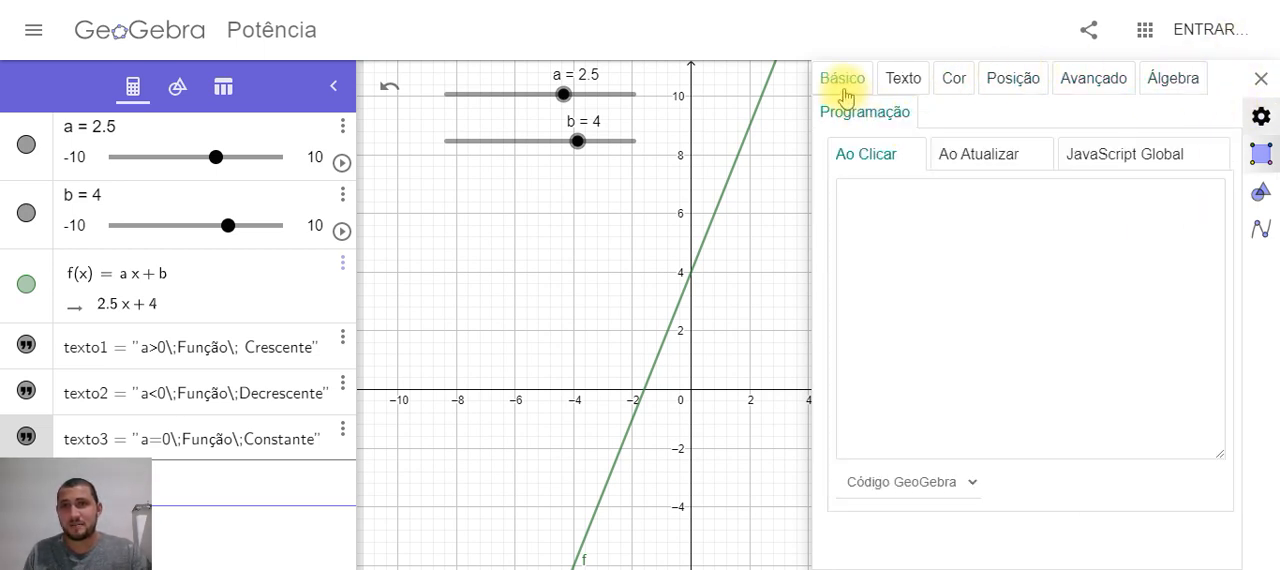
click(840, 79)
click(1259, 80)
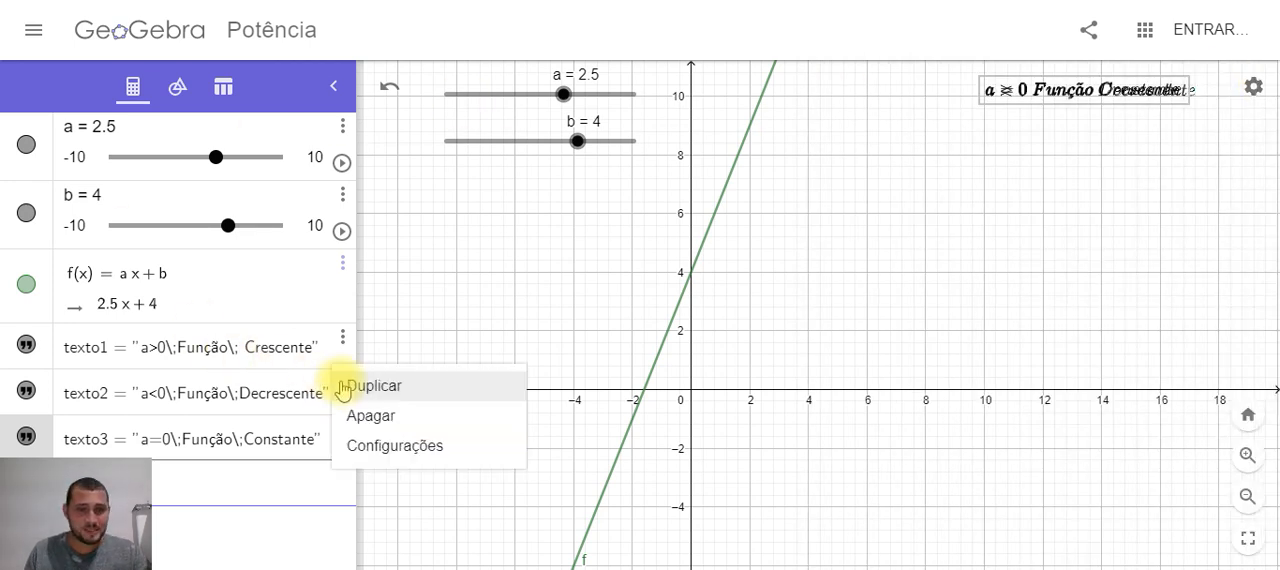
click(398, 446)
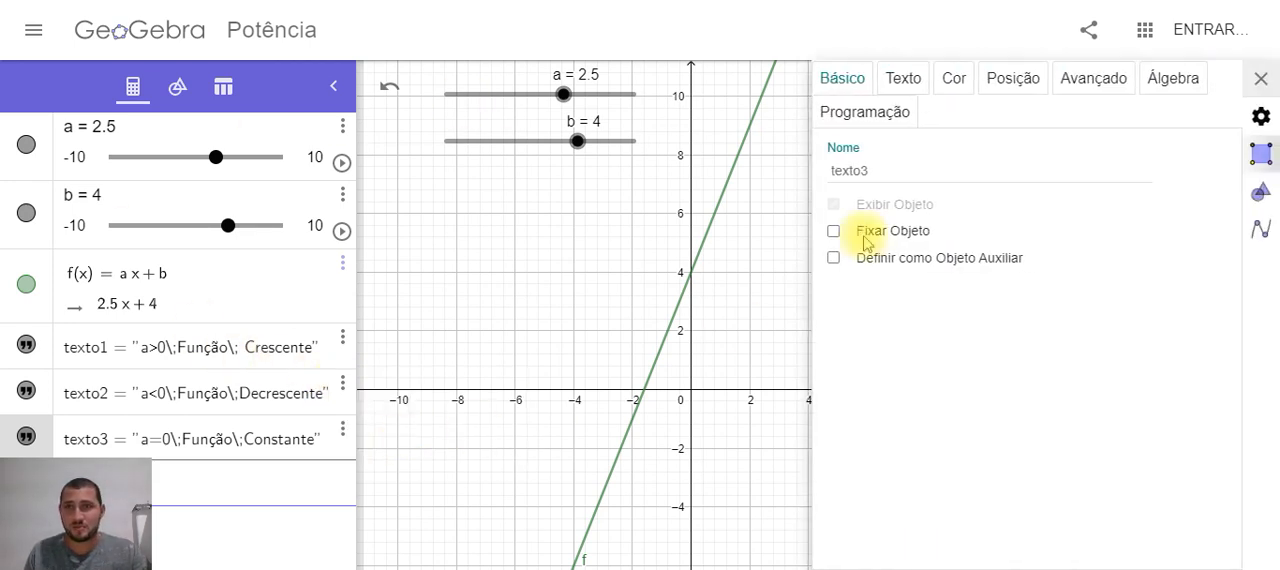
click(1028, 88)
click(1094, 82)
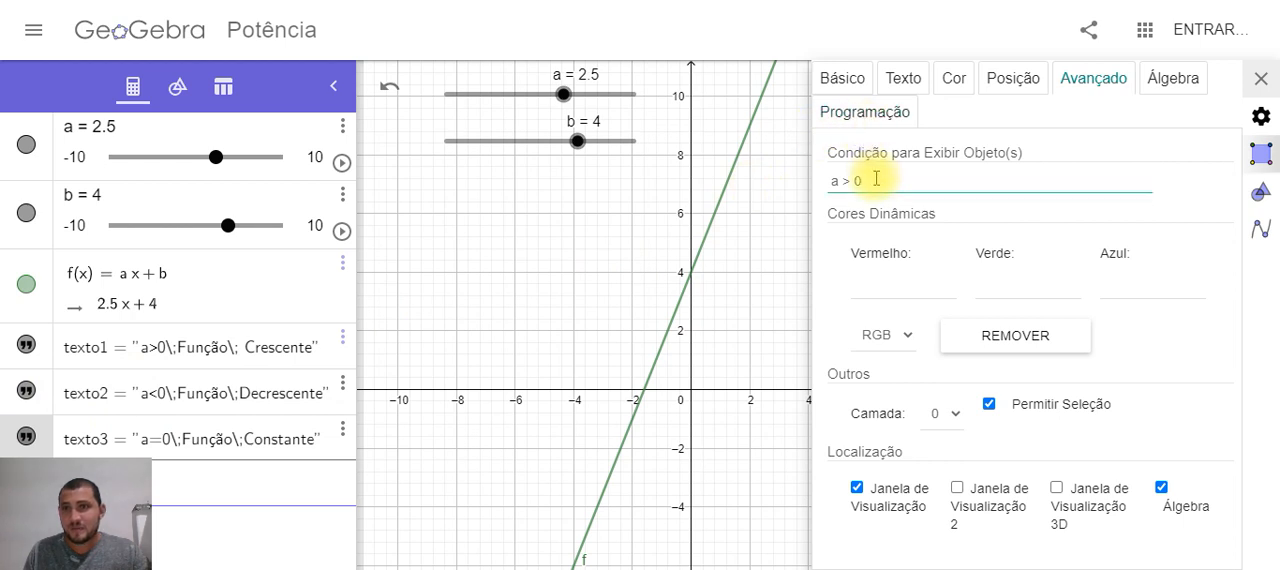
click(1261, 78)
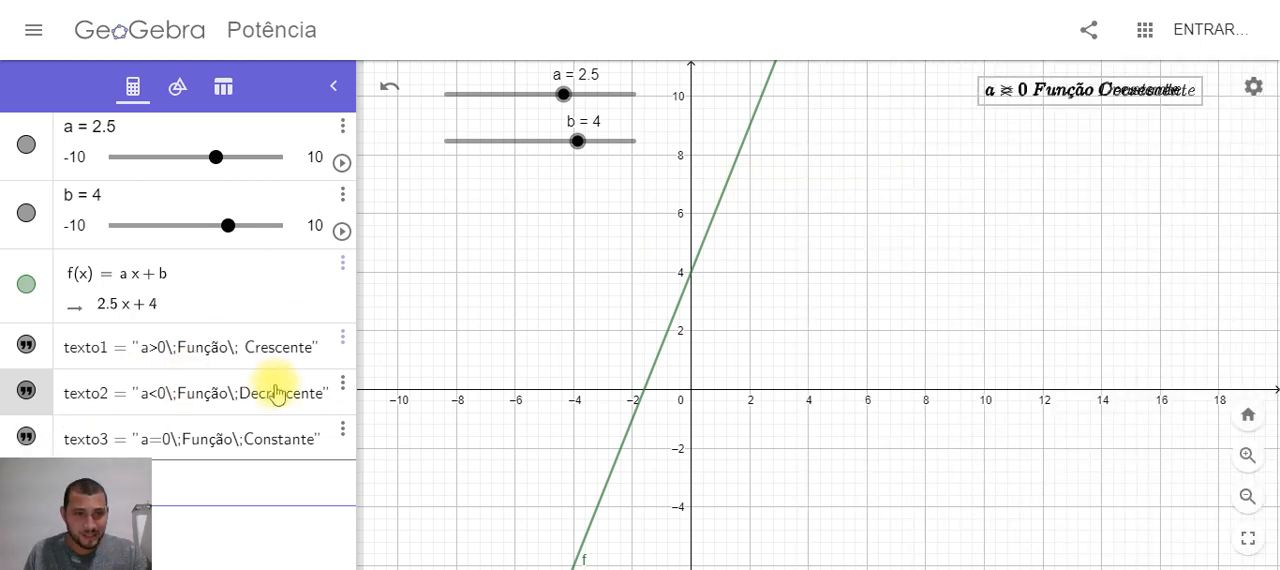
Set the condition for displaying texto2 to a<0, with its absolute screen position turned on
click(130, 393)
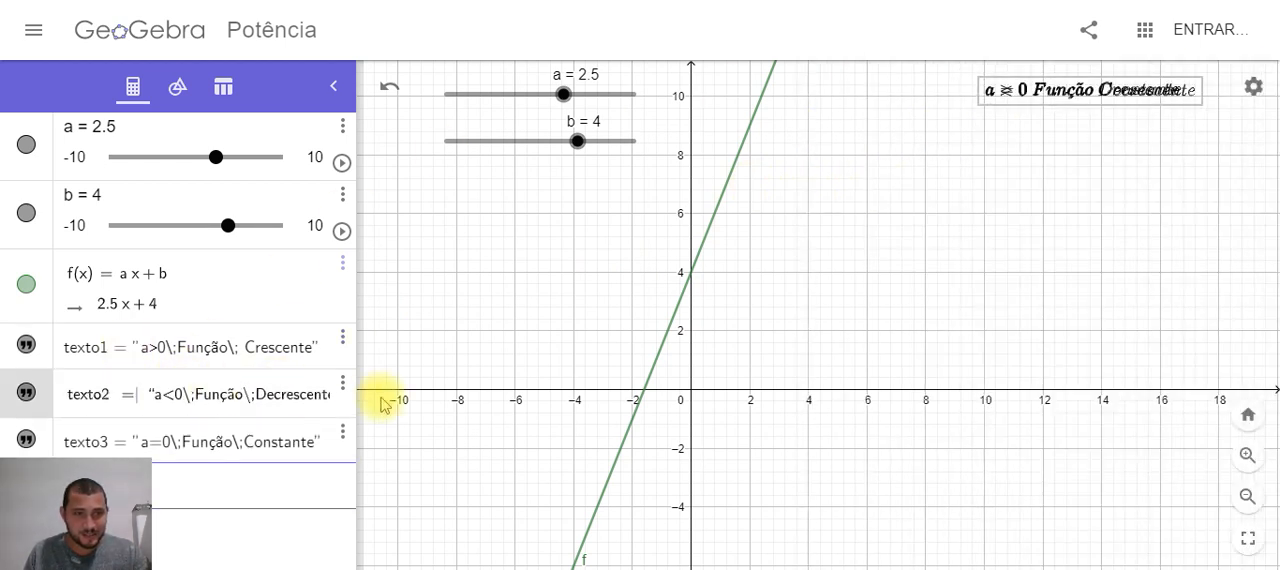
click(342, 383)
click(390, 446)
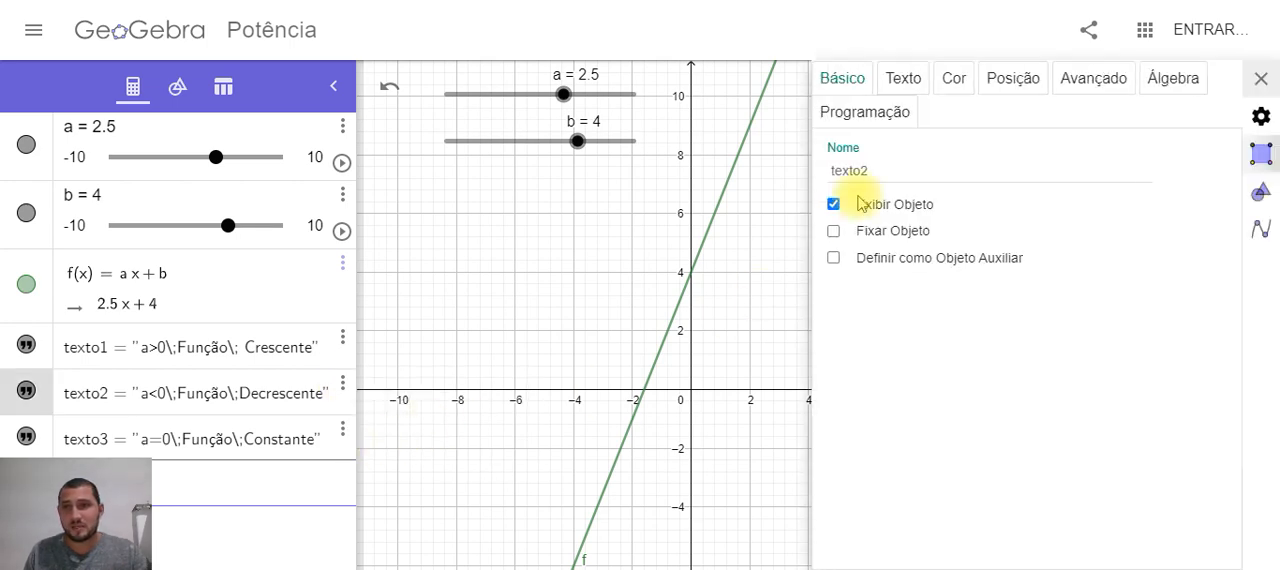
click(1062, 80)
click(942, 181)
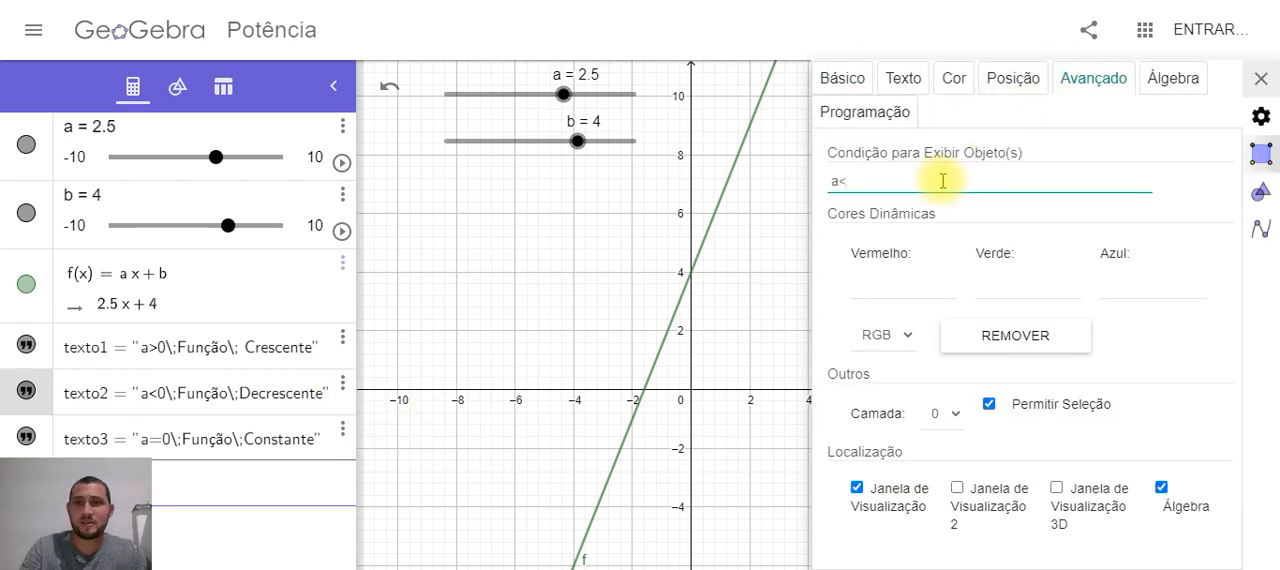
click(1012, 78)
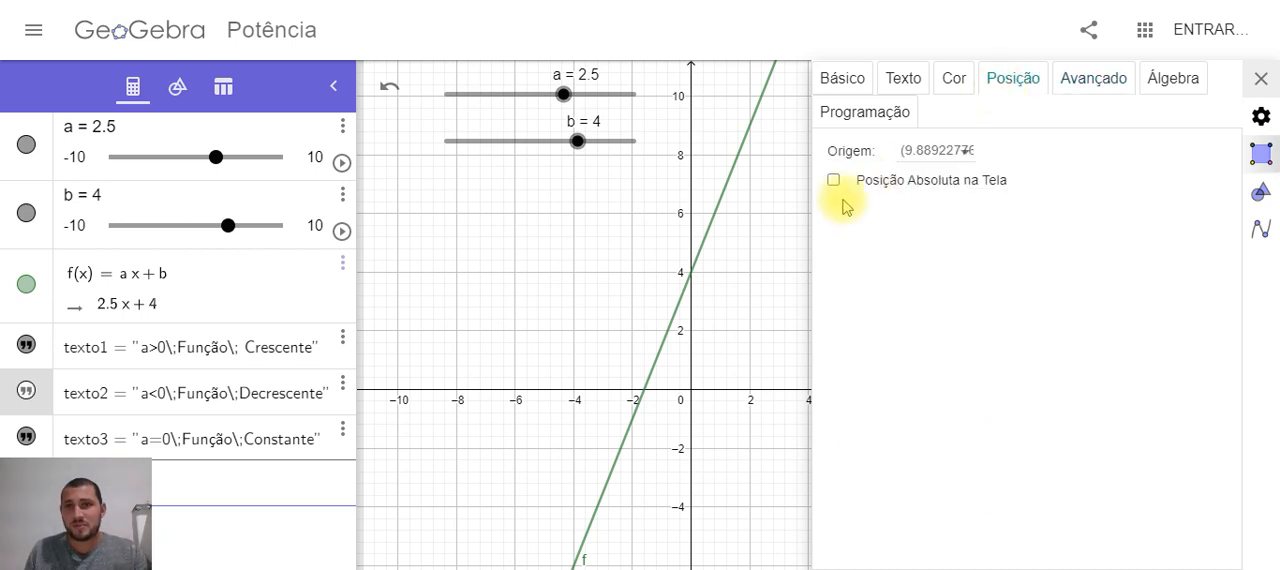
click(1261, 78)
Try toggling the visibility of texto2 and check the position settings of texto3
click(110, 446)
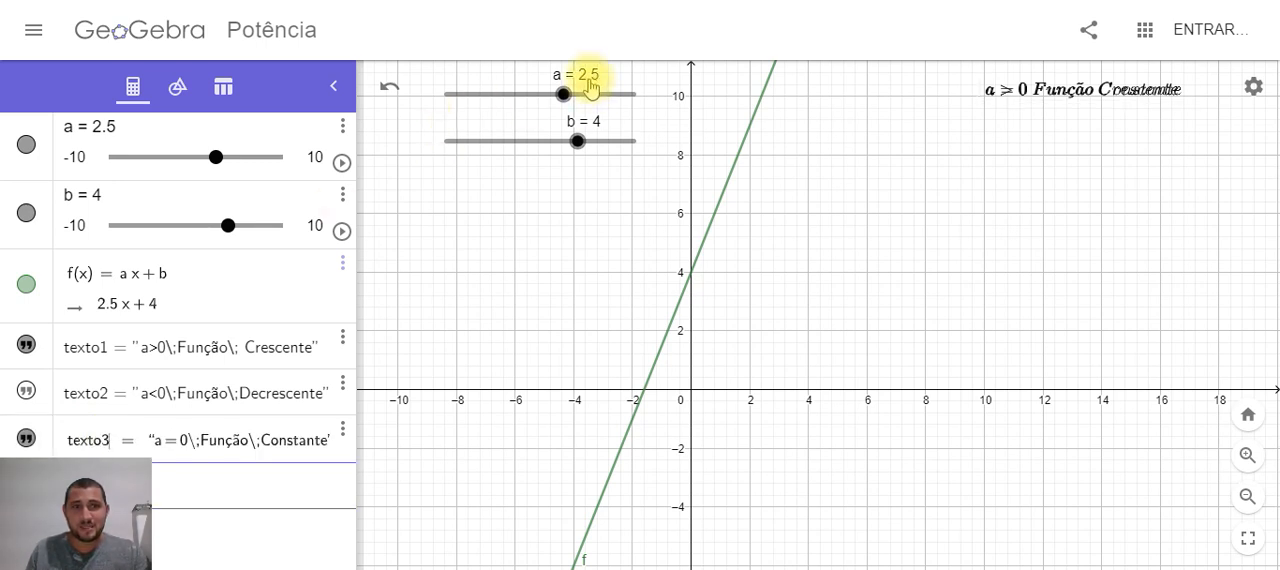
click(29, 396)
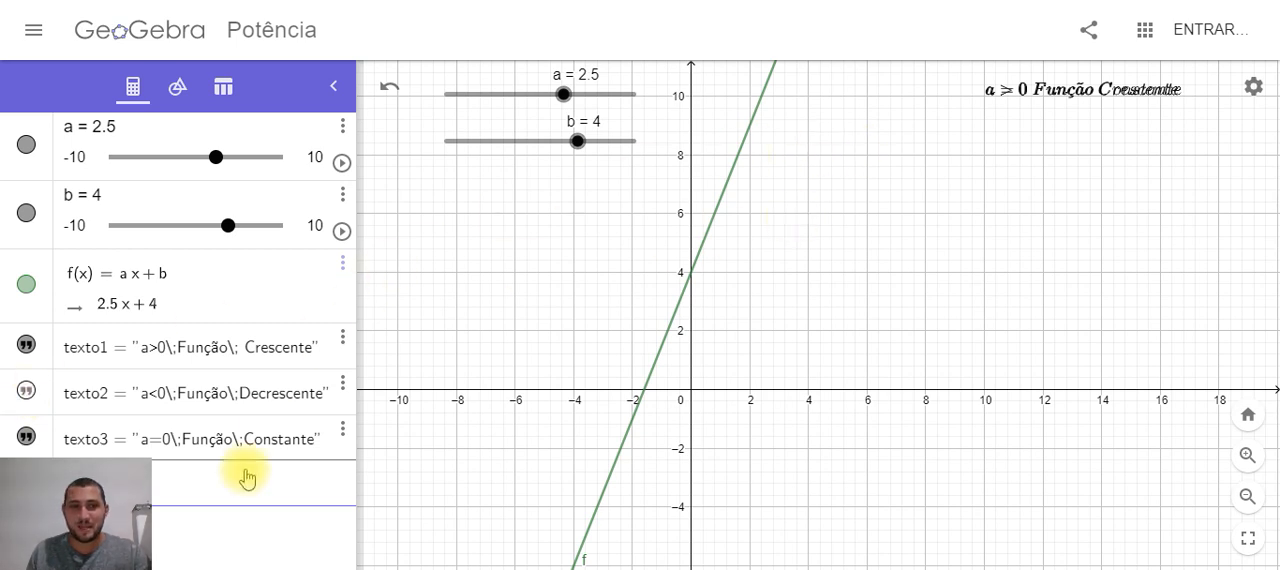
click(343, 433)
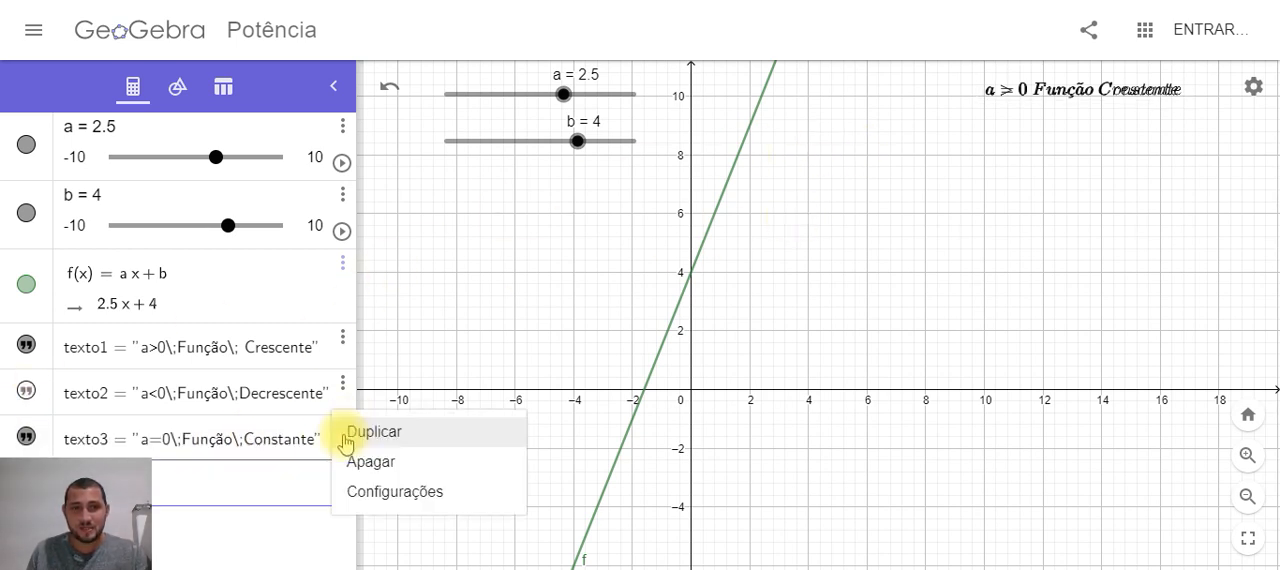
click(366, 490)
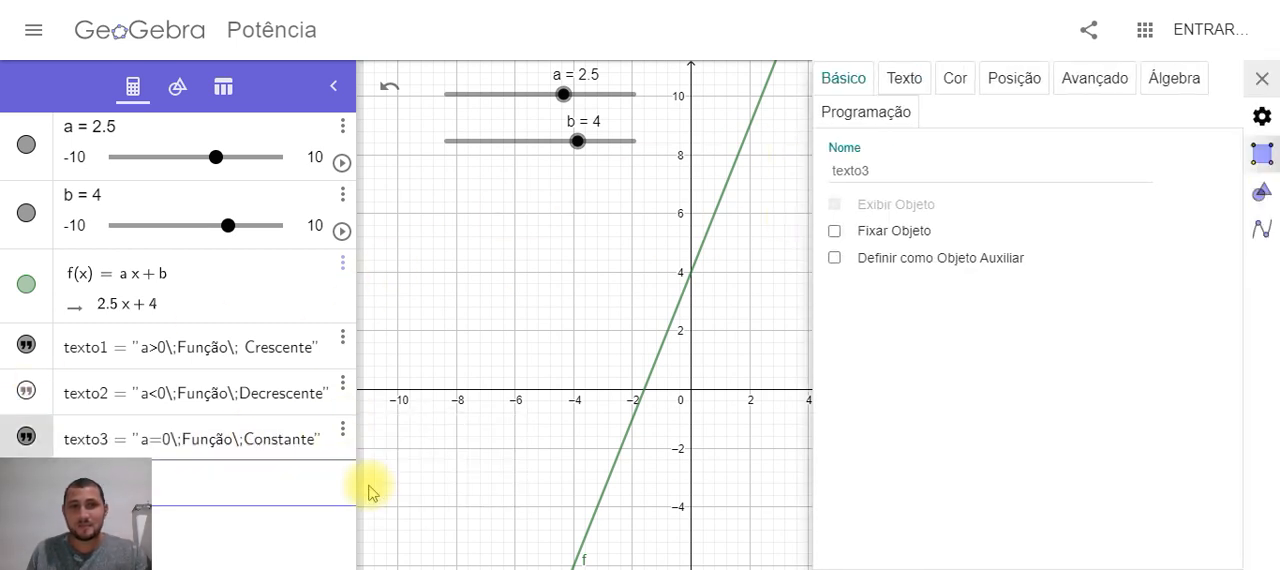
click(1013, 88)
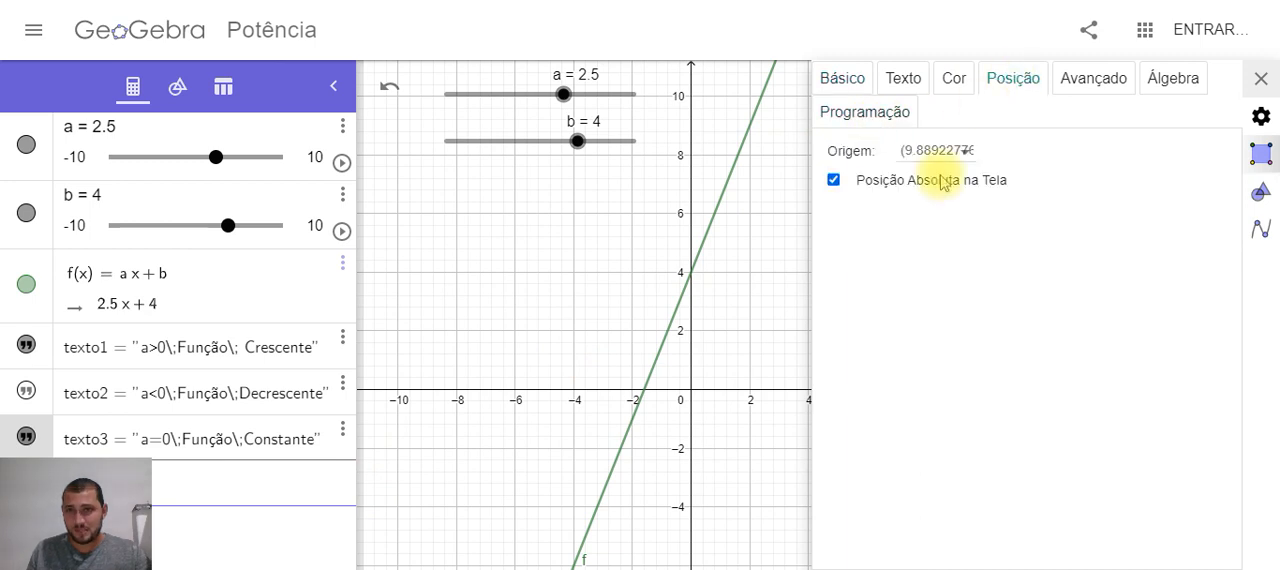
Reselect texto3 and examine its position and its condition for being displayed
double_click(256, 445)
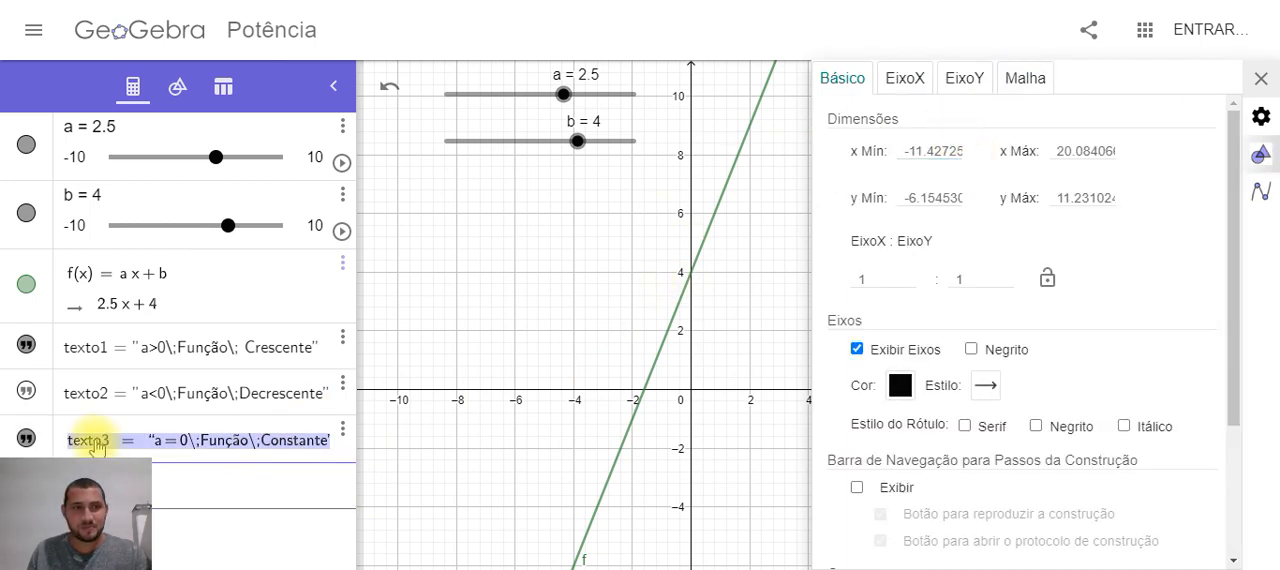
click(177, 436)
click(343, 430)
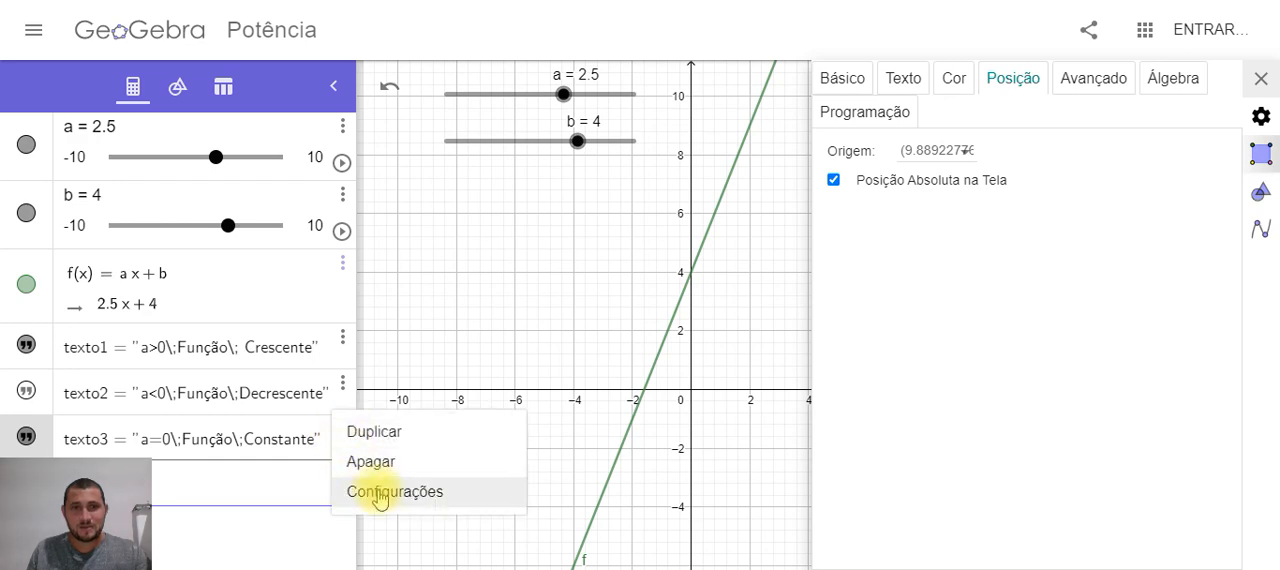
click(378, 492)
click(1016, 86)
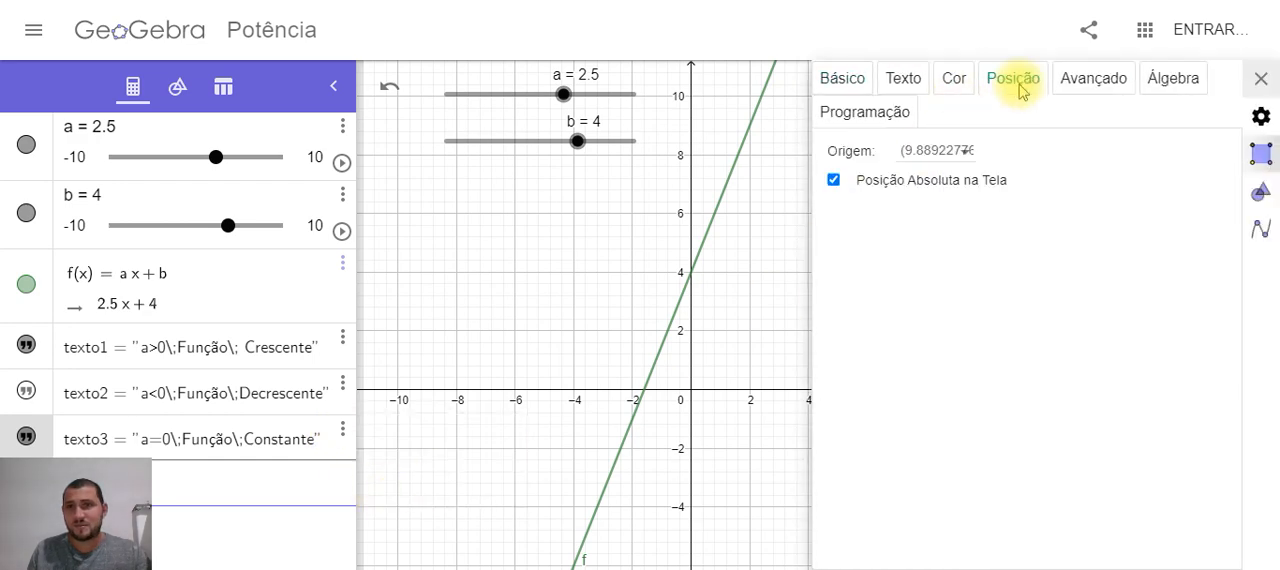
click(1096, 88)
click(1260, 79)
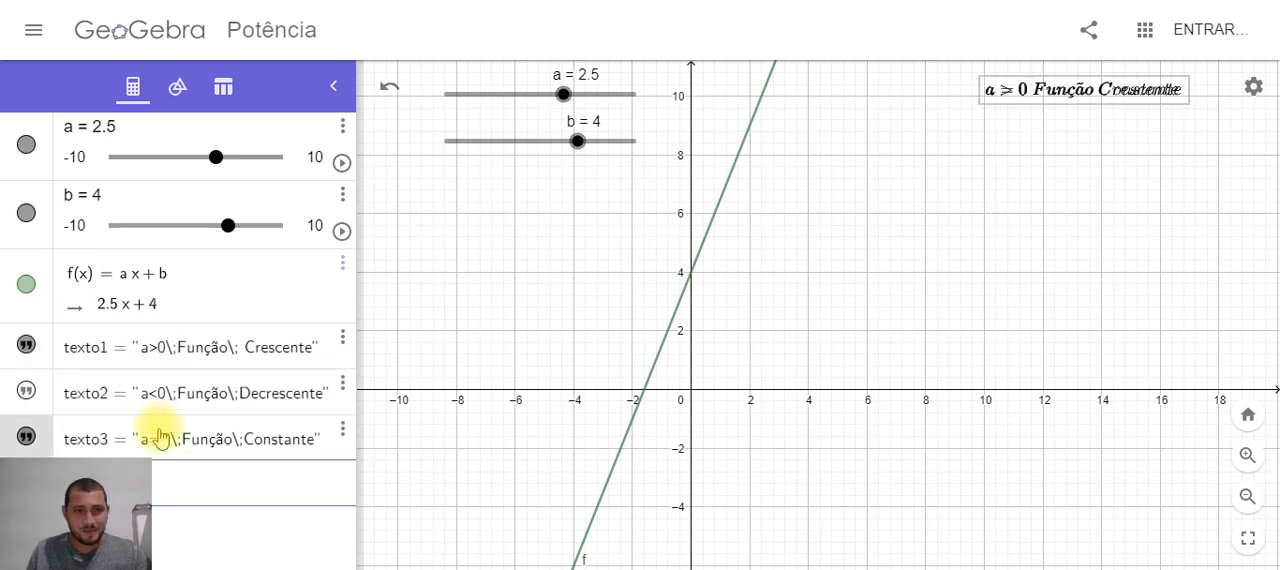
Reopen the settings of texto3 and verify which display condition is assigned to it
click(343, 430)
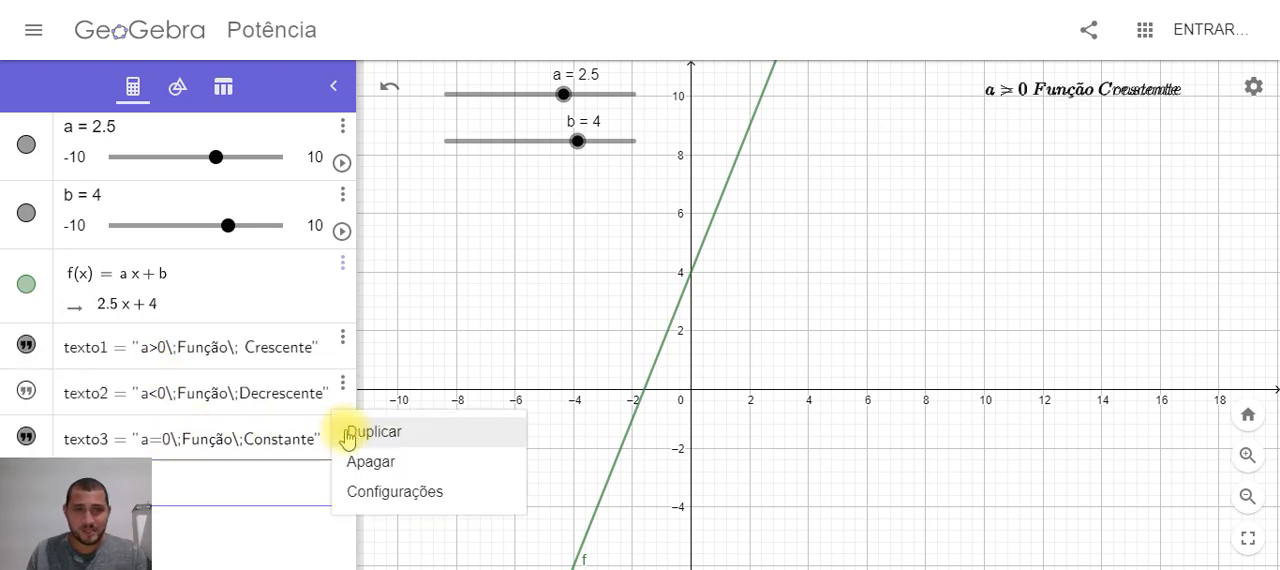
click(372, 492)
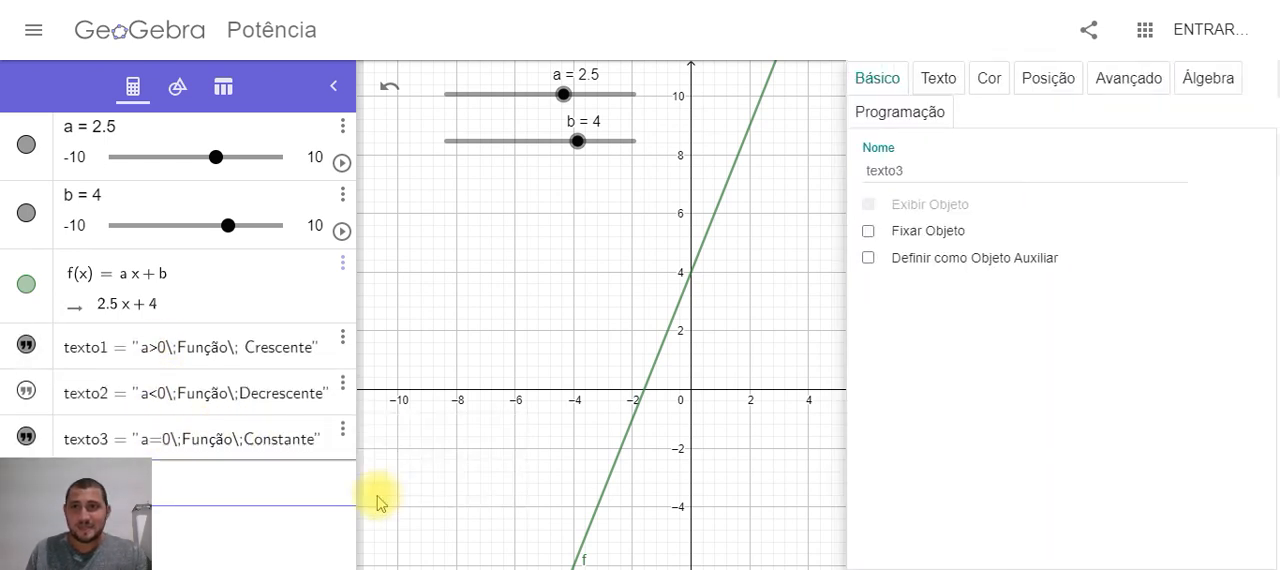
click(1038, 88)
click(1092, 80)
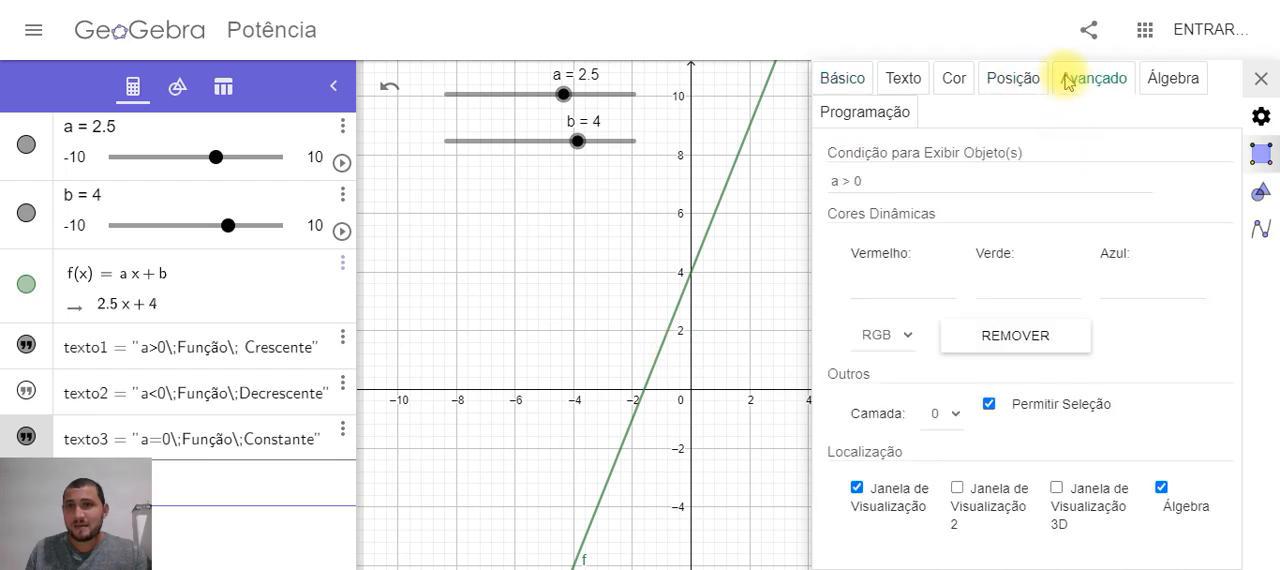
click(106, 441)
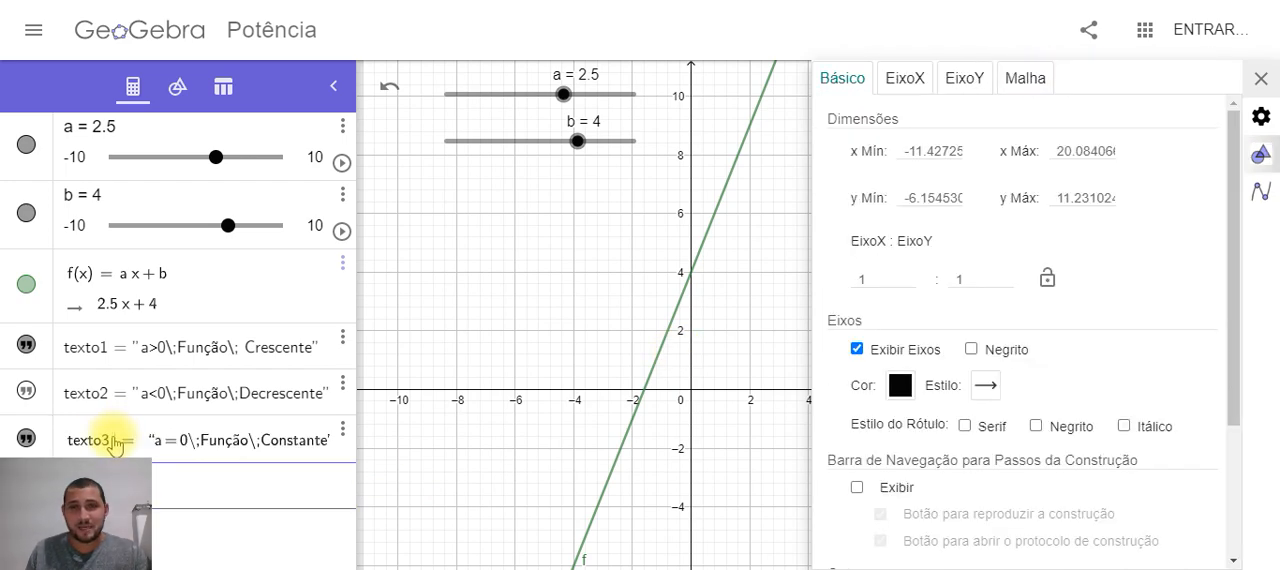
click(5, 450)
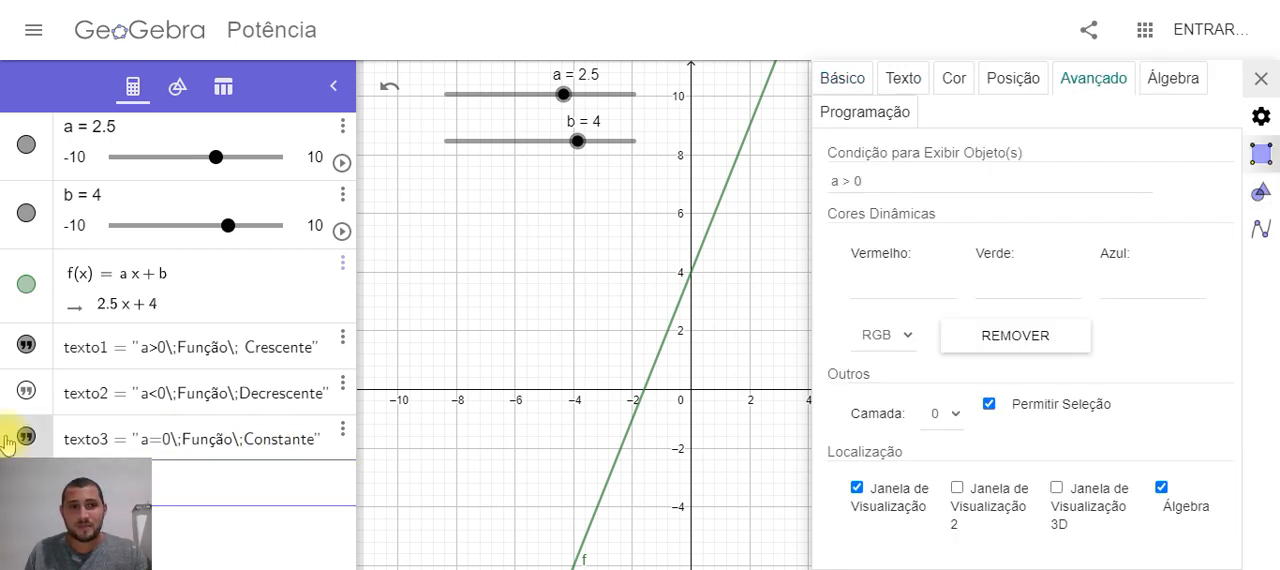
Compare the display conditions of texto1 and texto3, and try to clear the condition of texto3
click(24, 364)
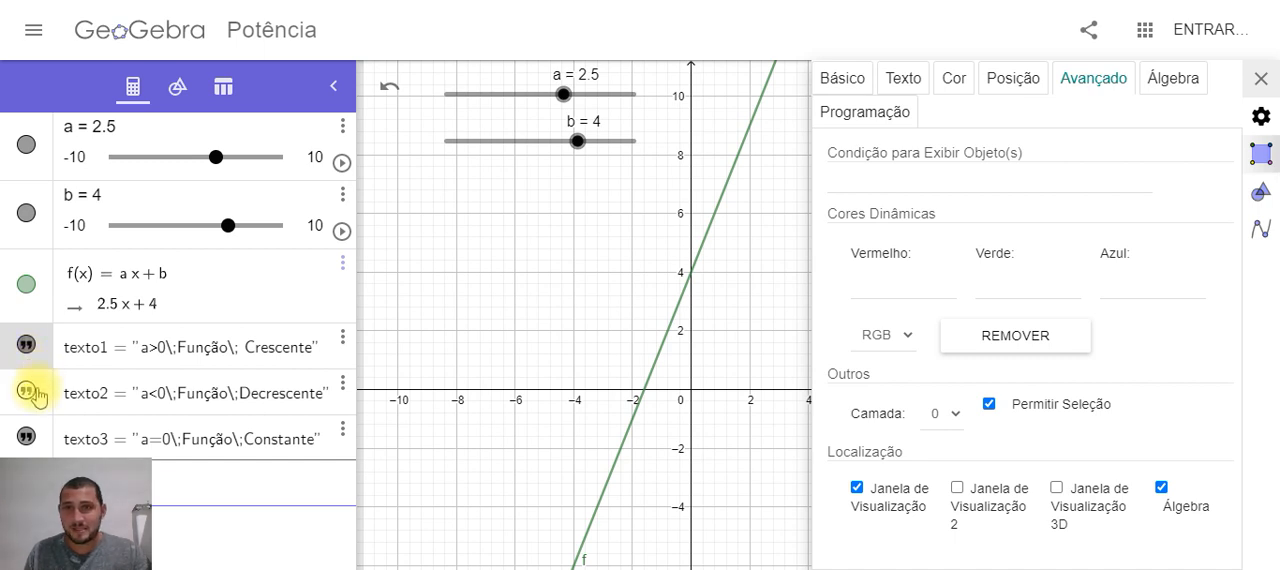
click(30, 442)
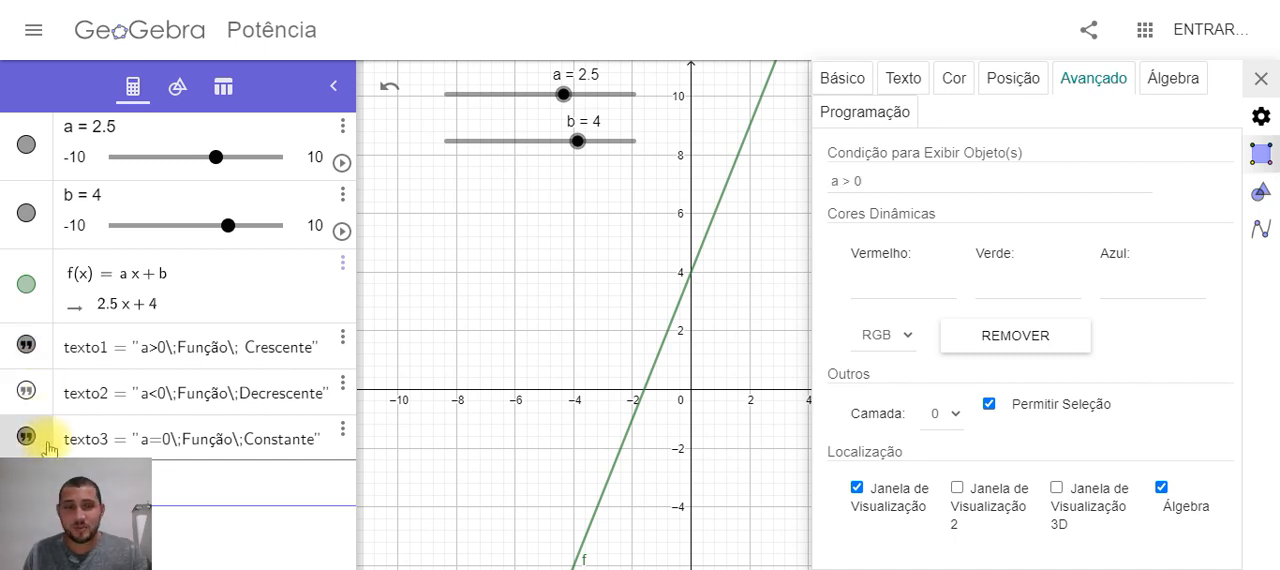
drag(897, 183, 794, 188)
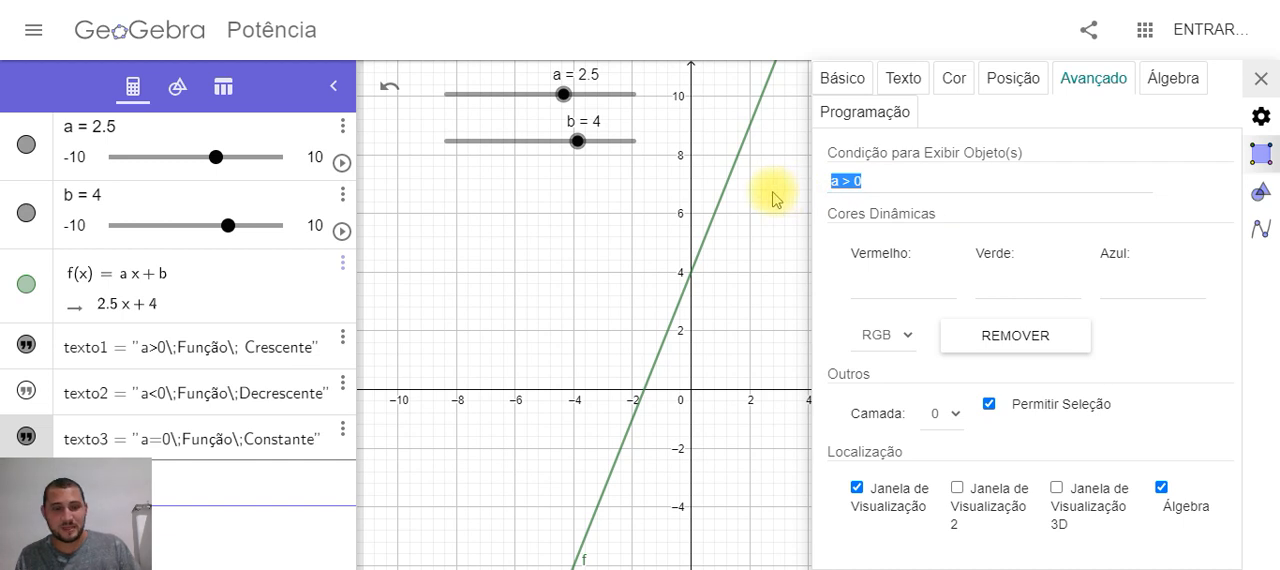
key(BackSpace)
Set the condition for displaying texto1 to a > 0 and turn on its absolute screen position
click(40, 363)
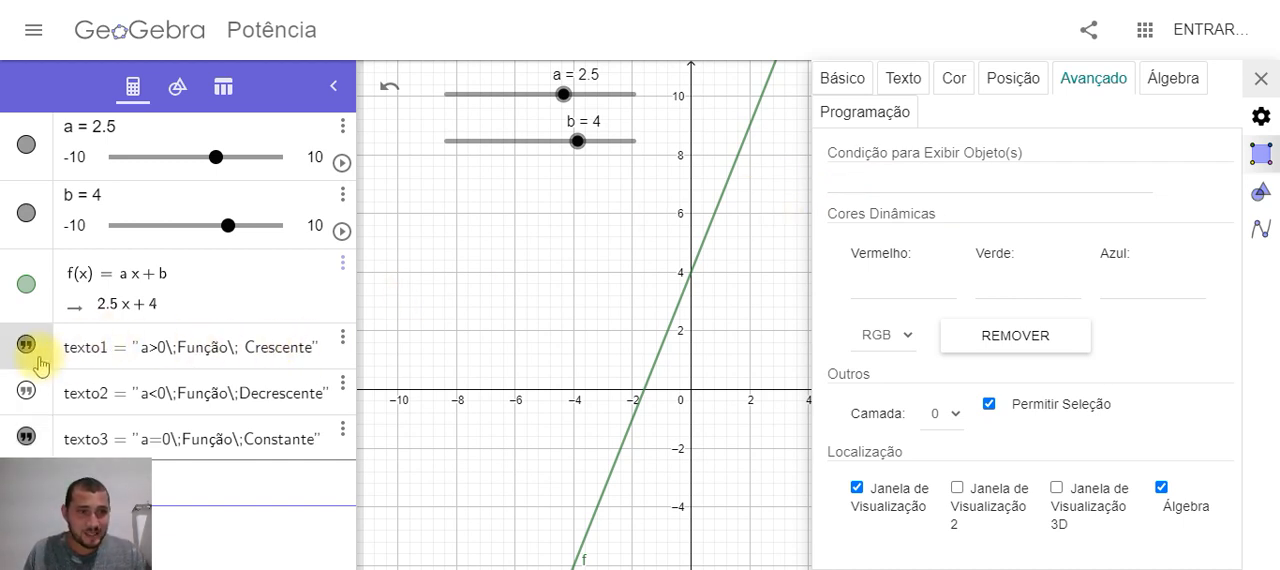
click(900, 183)
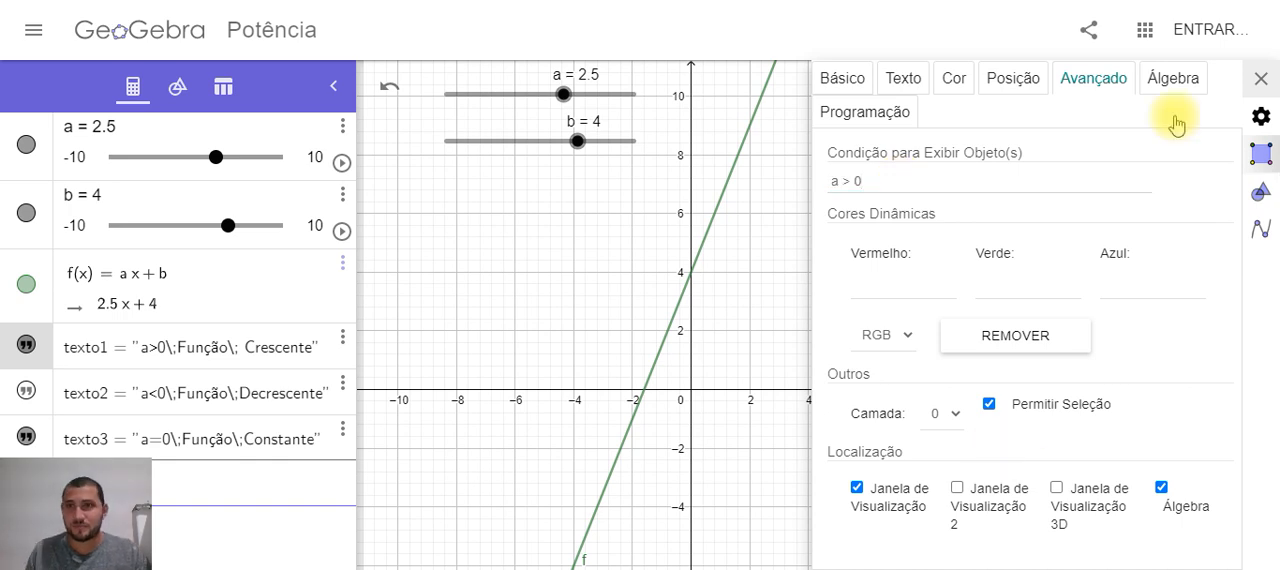
click(1013, 78)
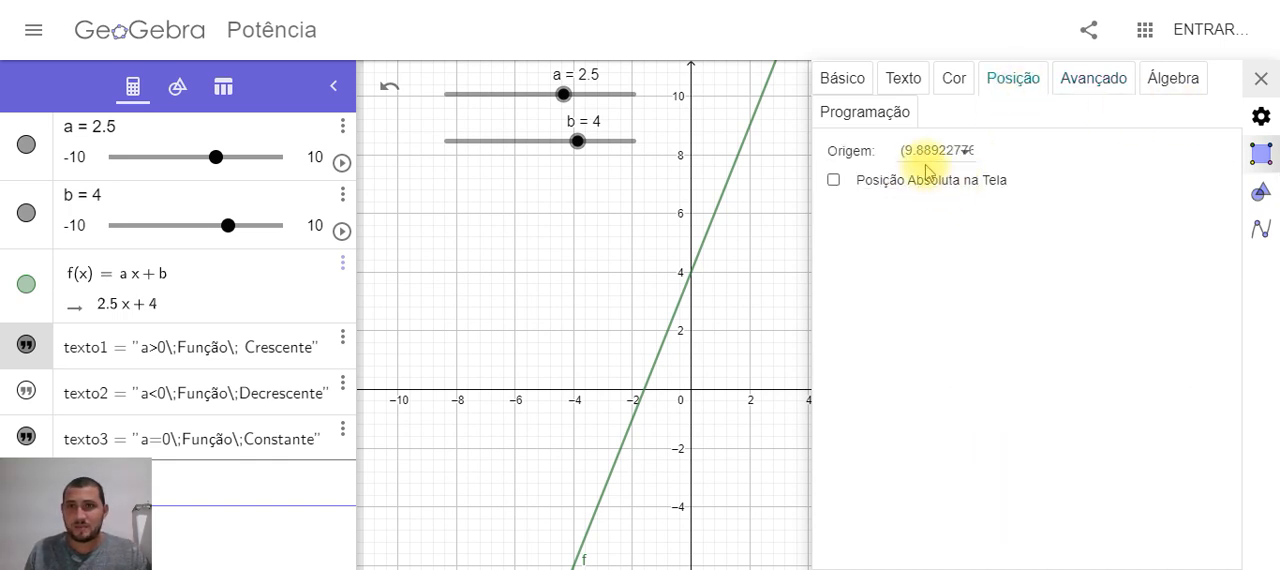
click(833, 180)
click(1260, 78)
click(1254, 85)
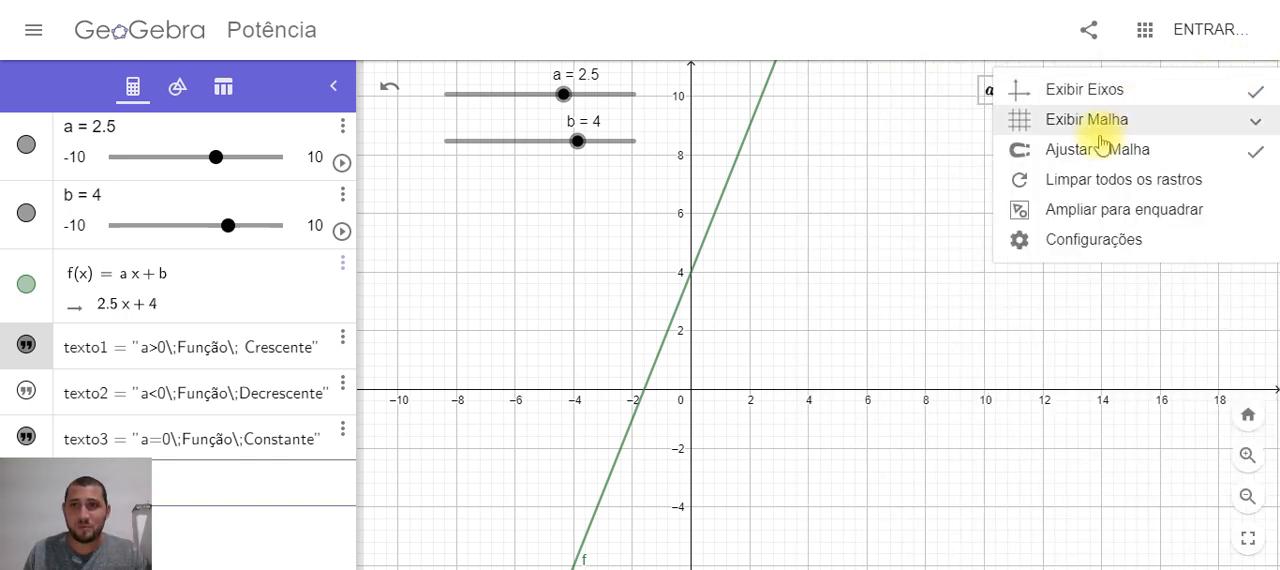
click(868, 240)
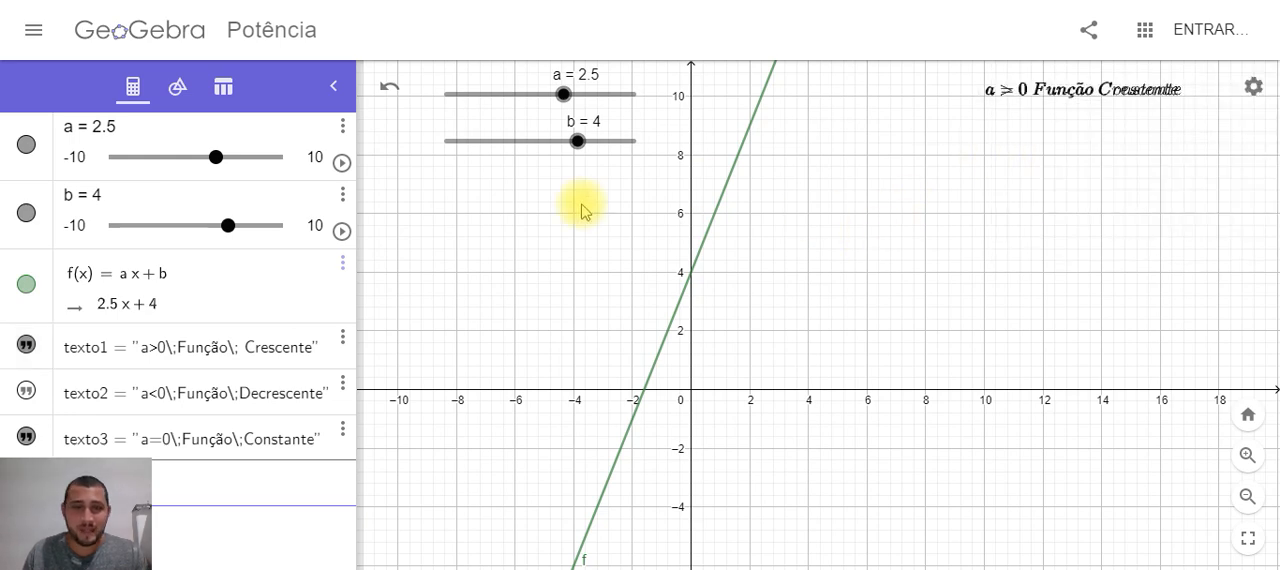
Change the condition for displaying texto3 to a = 0 and close its settings
click(119, 441)
click(28, 438)
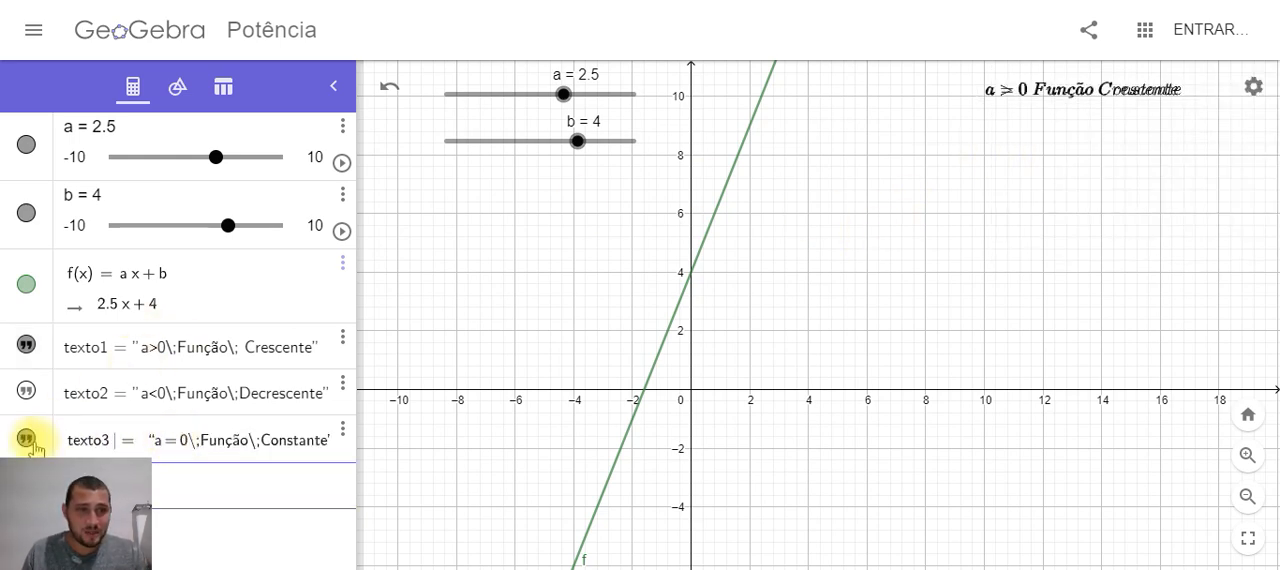
click(343, 430)
click(357, 491)
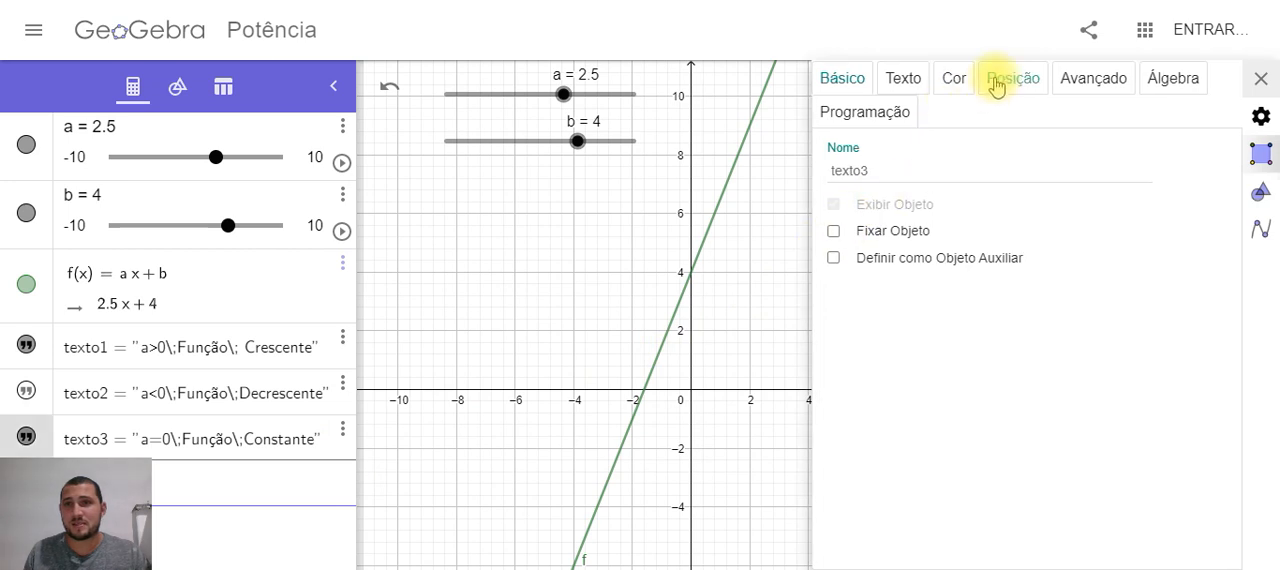
click(1093, 78)
click(931, 176)
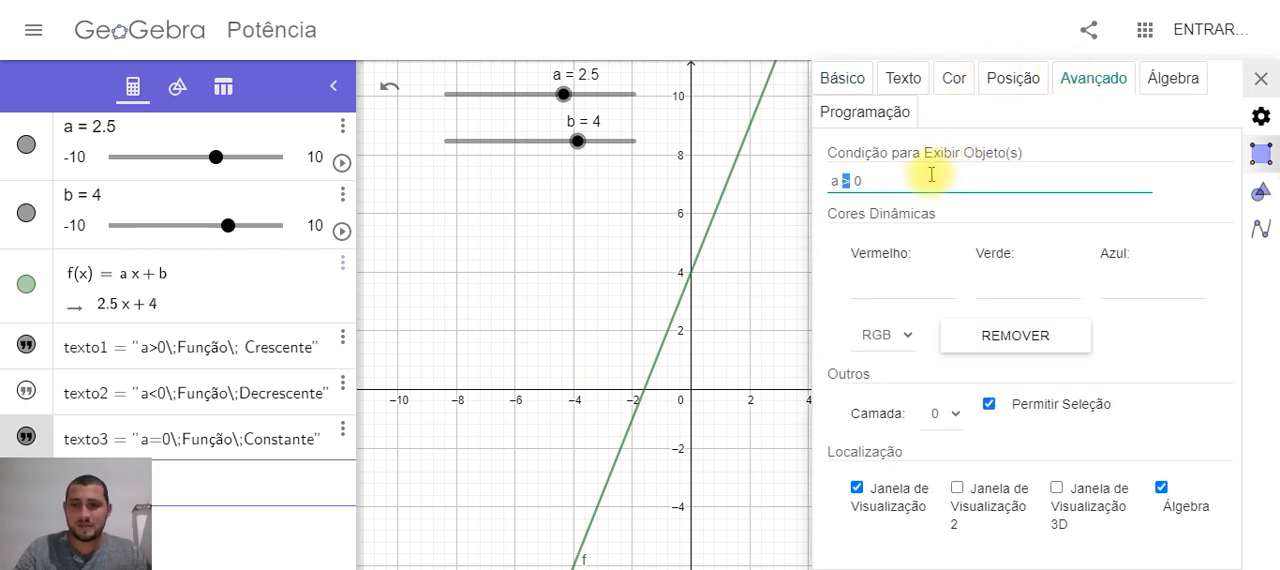
text(=)
click(1262, 78)
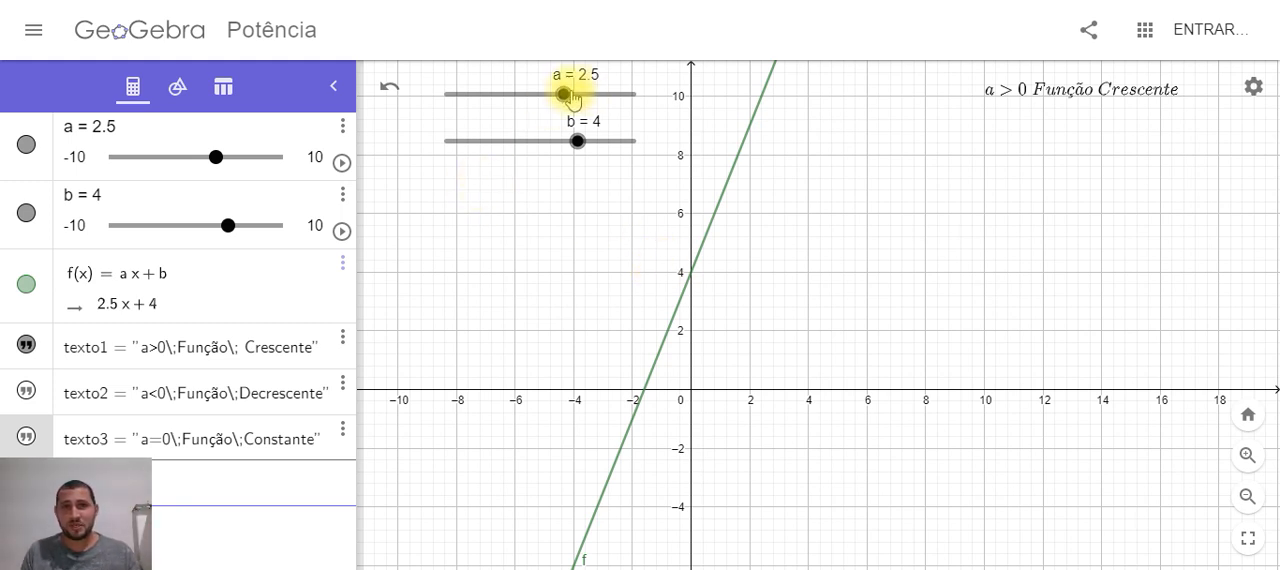
Test the conditional labels by moving slider a to 0 and back up to 1.5, and slider b to 6
drag(566, 97, 539, 95)
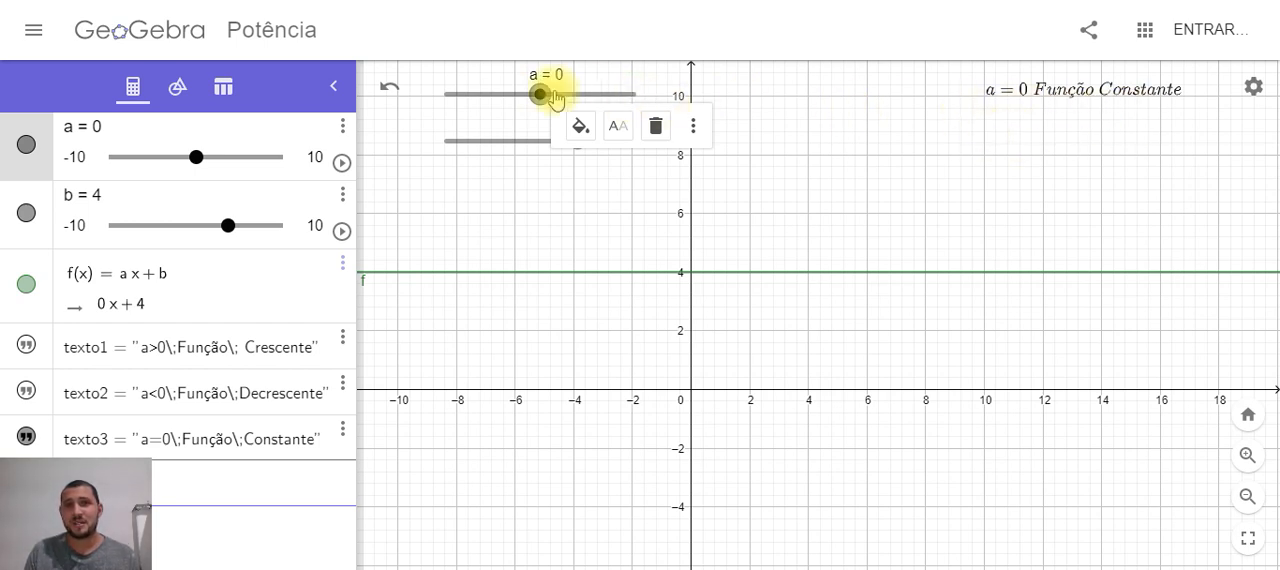
mouse_move(539, 94)
mouse_down()
mouse_move(514, 99)
mouse_move(568, 95)
mouse_move(527, 96)
mouse_move(554, 95)
mouse_up()
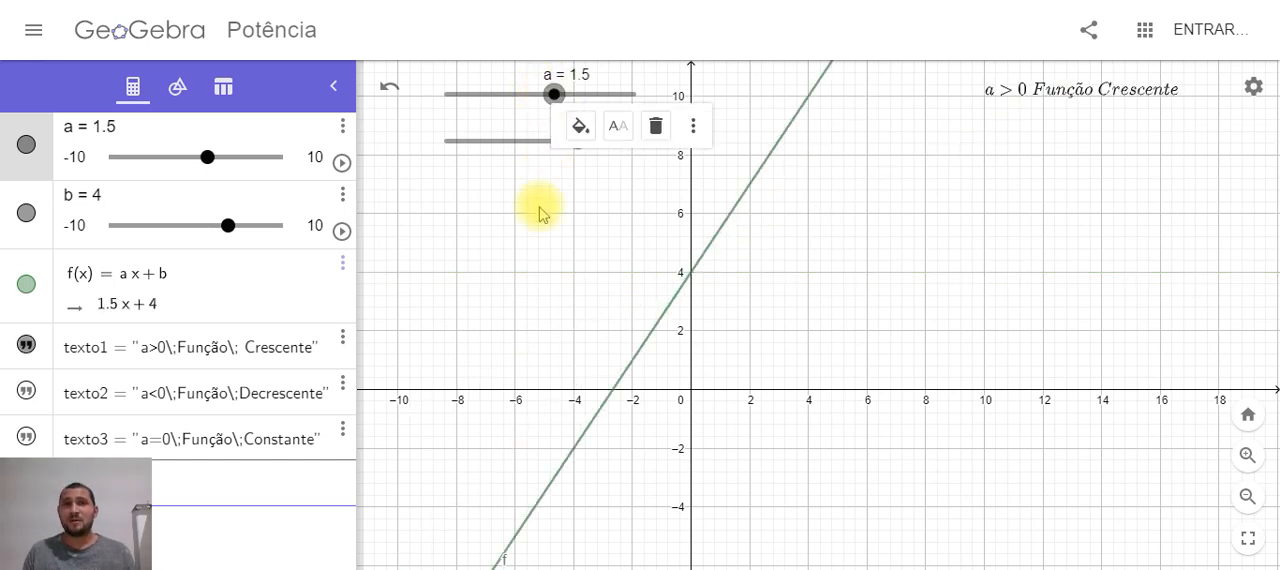
click(502, 145)
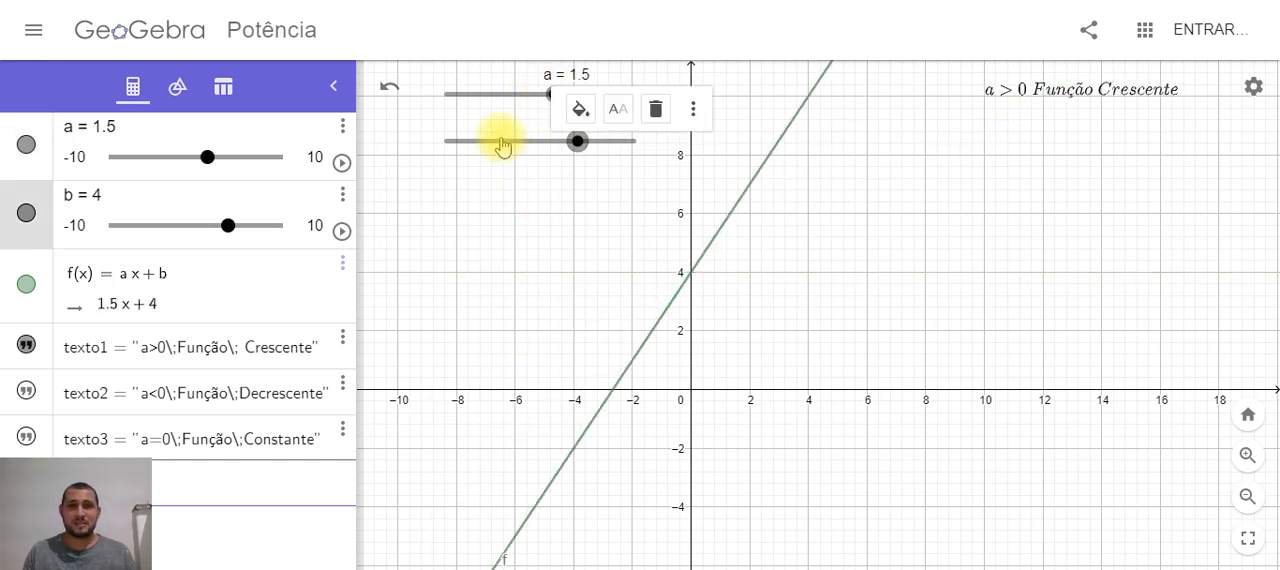
mouse_move(578, 141)
mouse_down()
mouse_move(476, 146)
mouse_move(606, 140)
mouse_move(492, 145)
mouse_move(595, 142)
mouse_up()
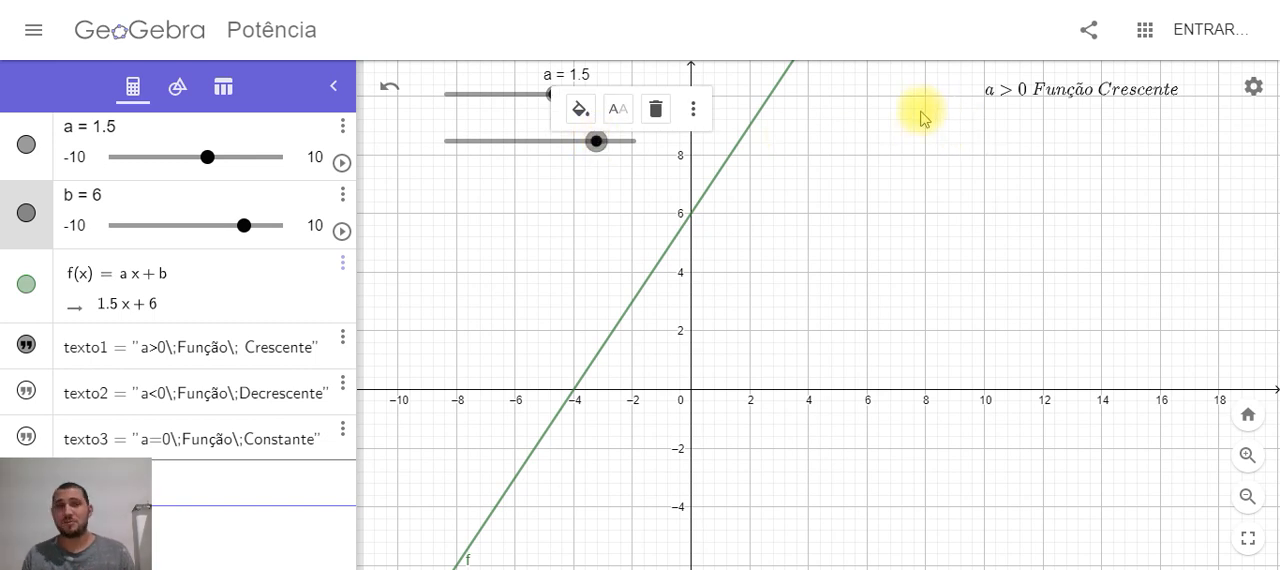
mouse_move(549, 105)
mouse_down()
mouse_move(494, 100)
mouse_move(556, 100)
mouse_up()
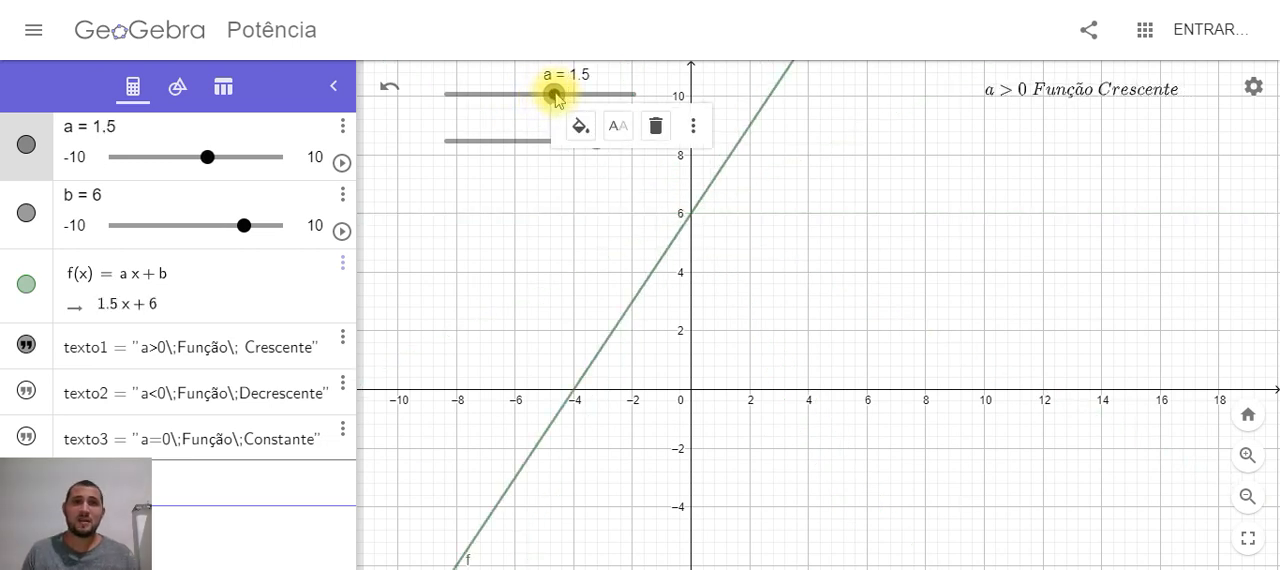
click(781, 175)
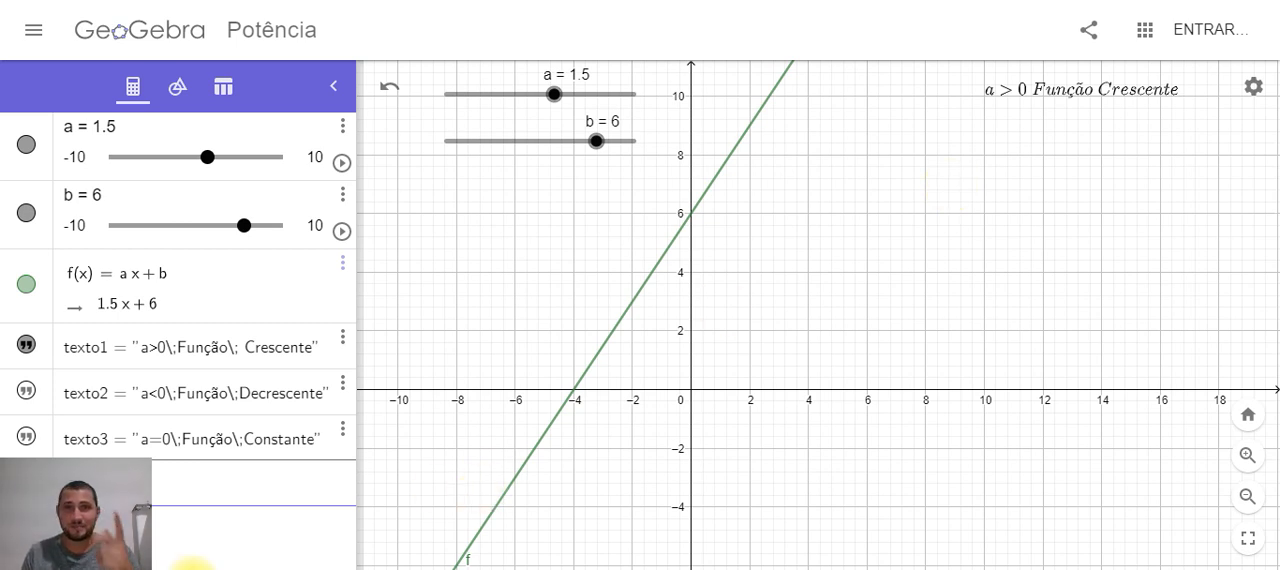
Lower slider a to 0.5 and examine the point where the line of f crosses the x-axis
click(562, 95)
mouse_move(566, 97)
mouse_down()
mouse_move(508, 104)
mouse_move(545, 95)
mouse_up()
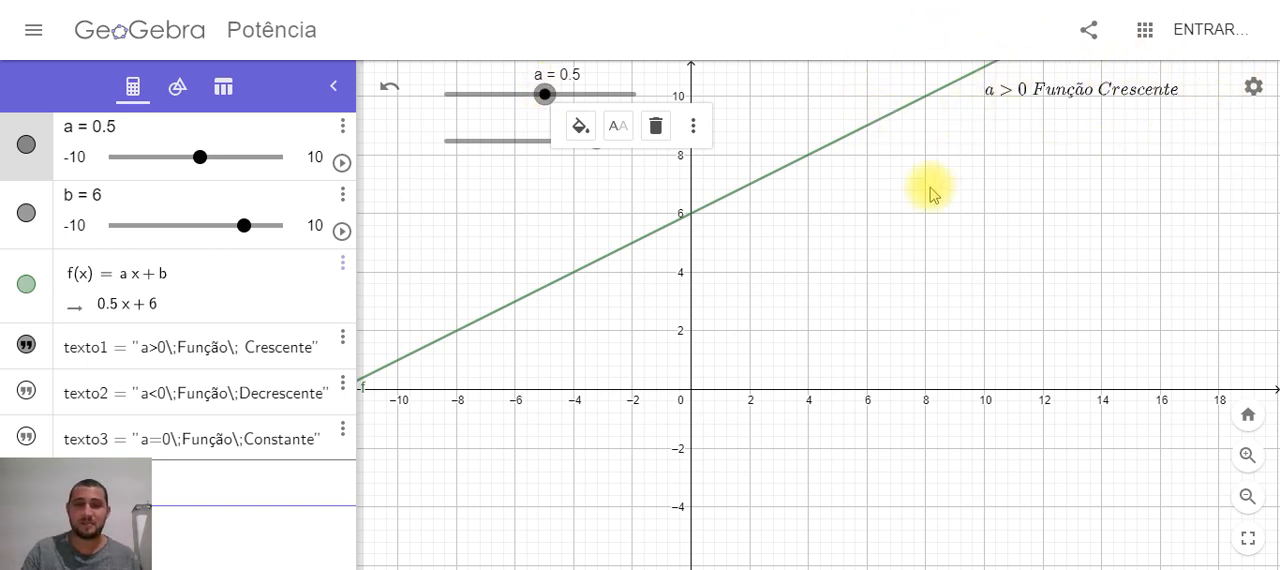
click(1013, 498)
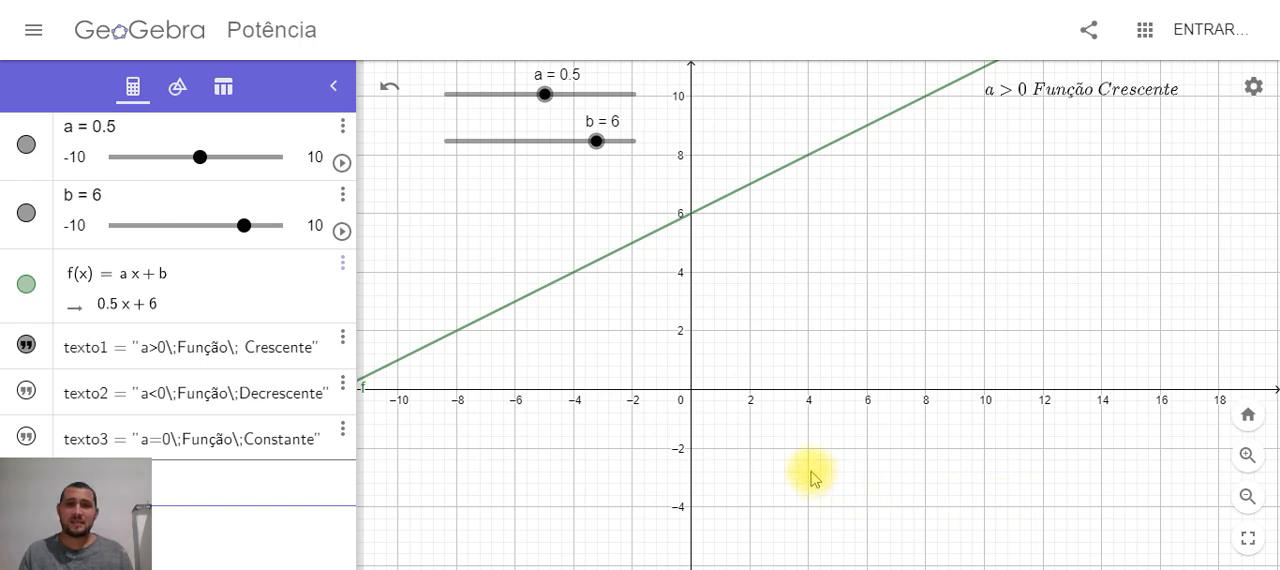
drag(814, 462, 1055, 457)
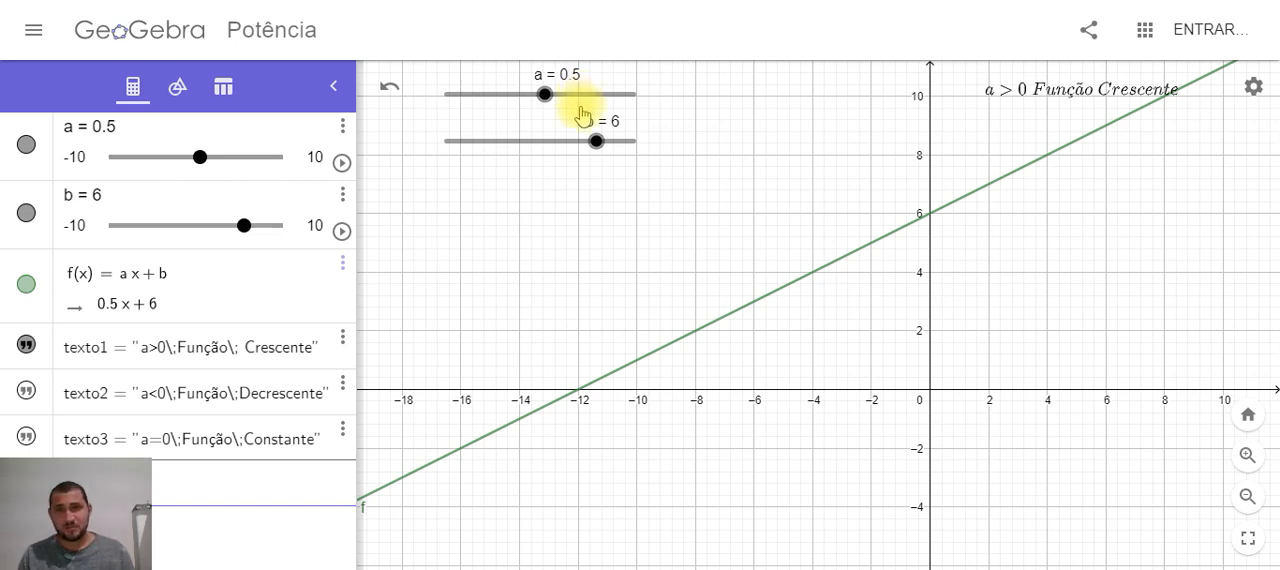
click(580, 396)
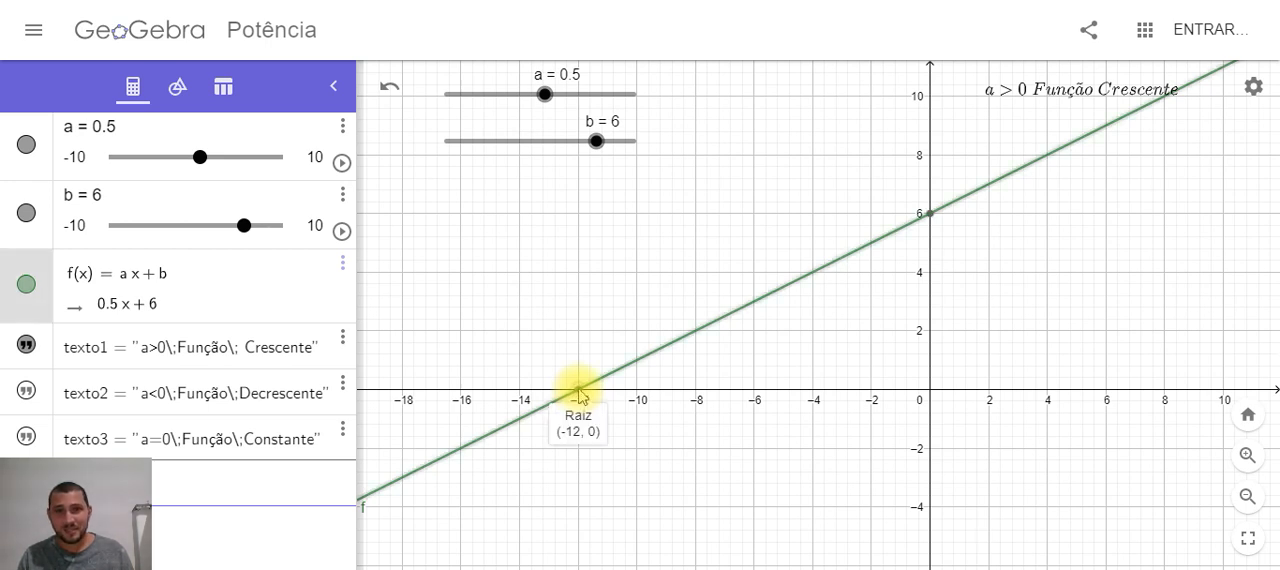
click(583, 280)
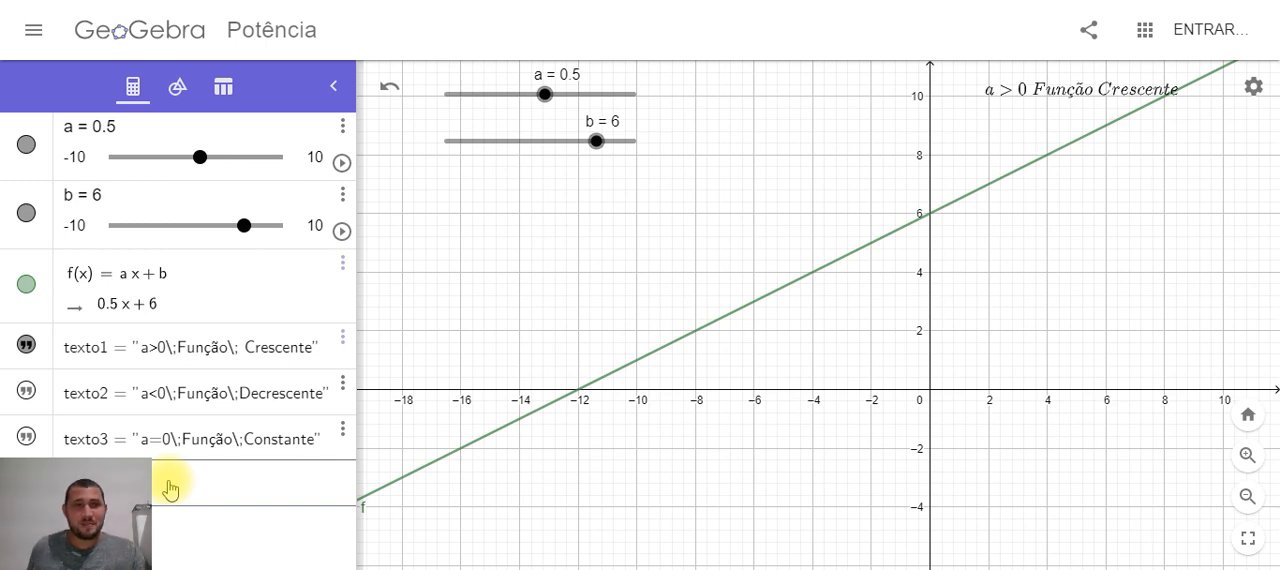
Define the root of the function as x_r = -b/a in a new algebra entry
key(Return)
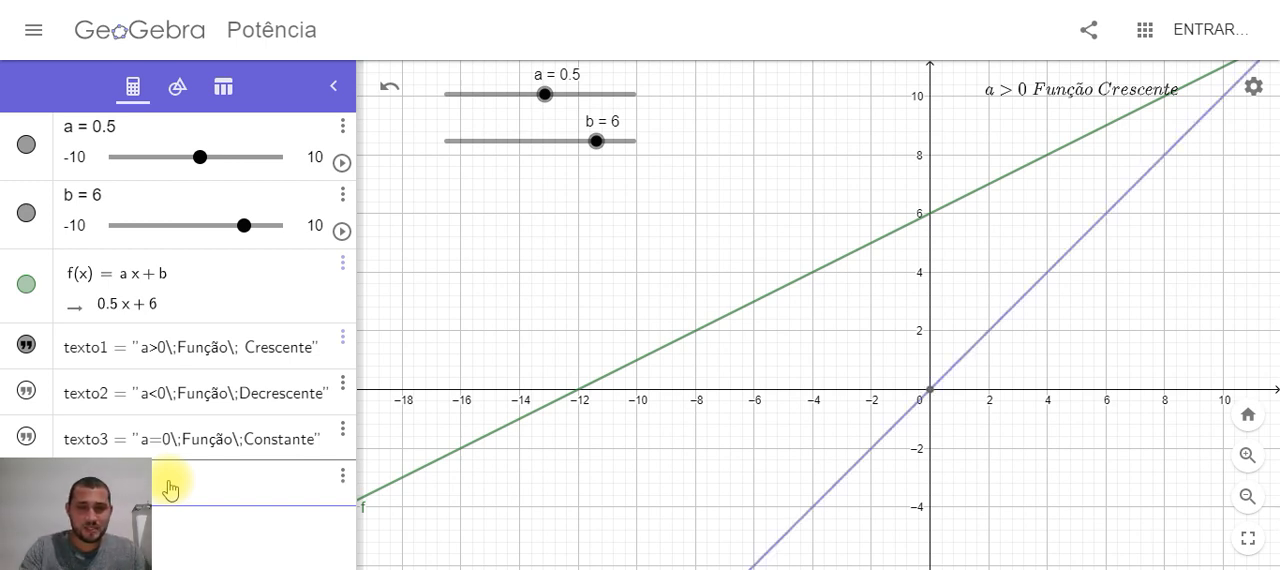
text(=)
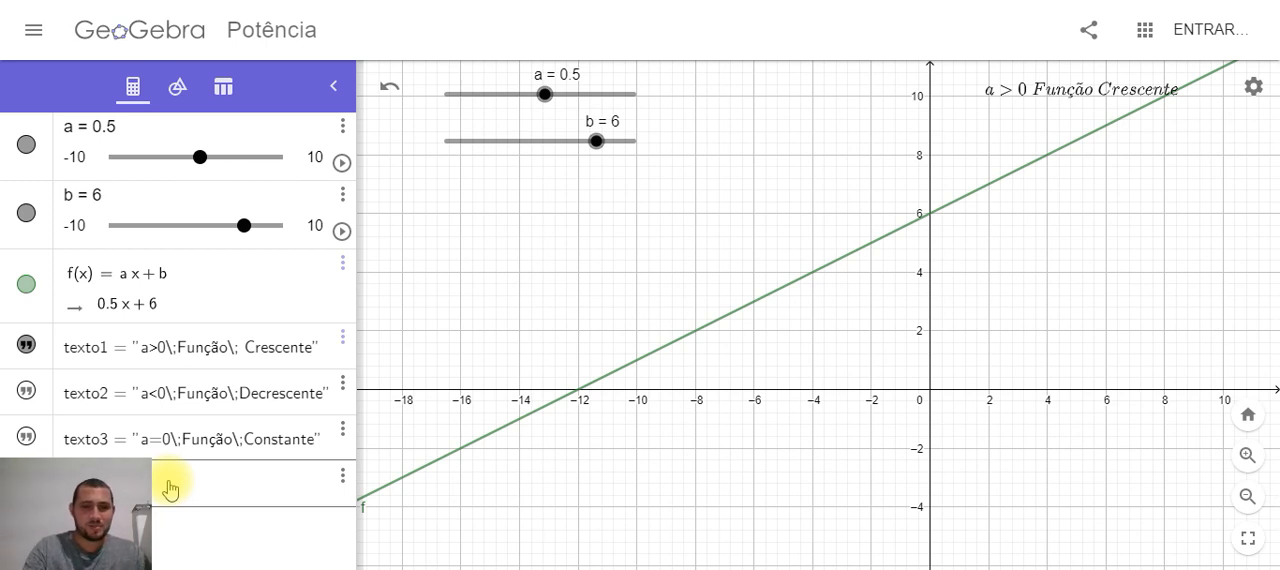
text(a)
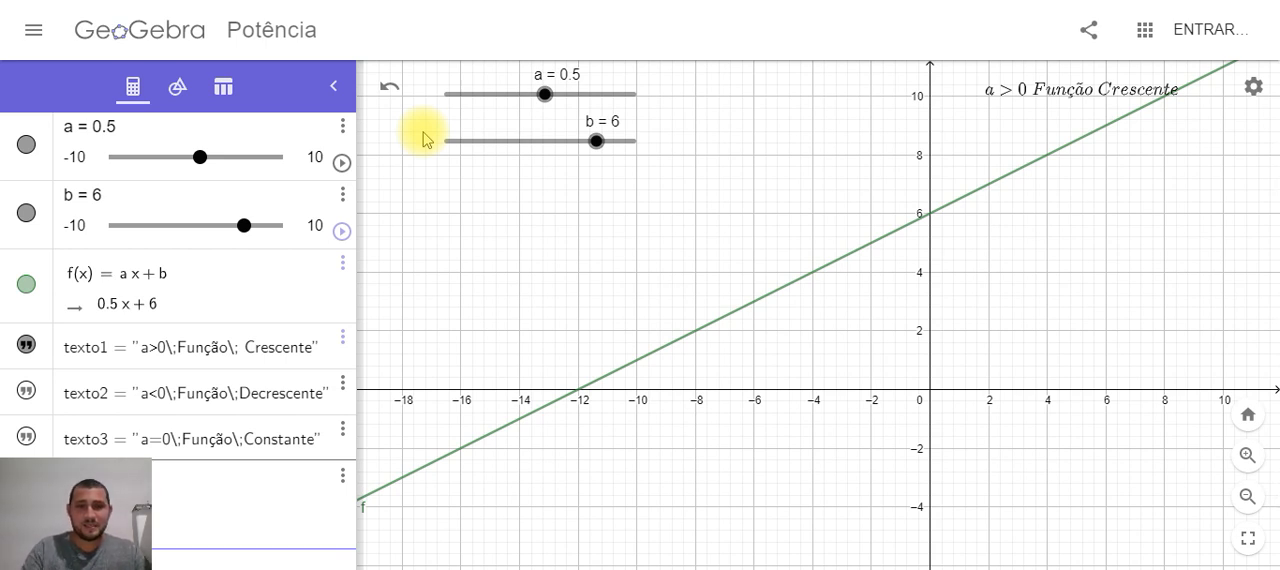
key(Return)
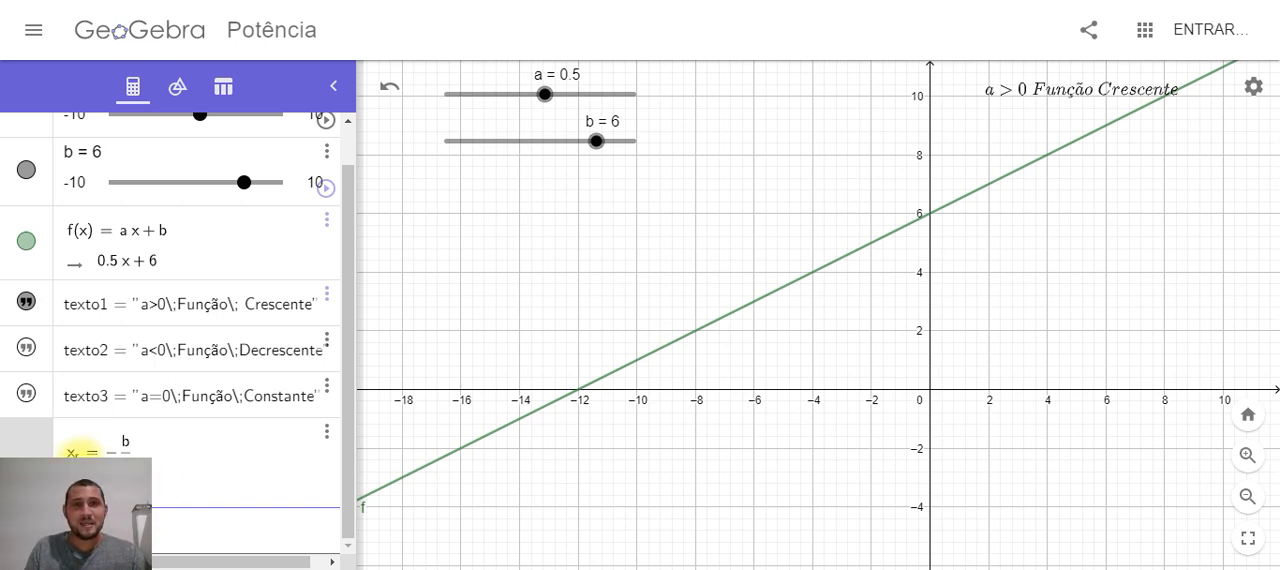
Check the root formula by moving slider a to 6 and slider b to -5 and back to 0
drag(548, 94, 596, 94)
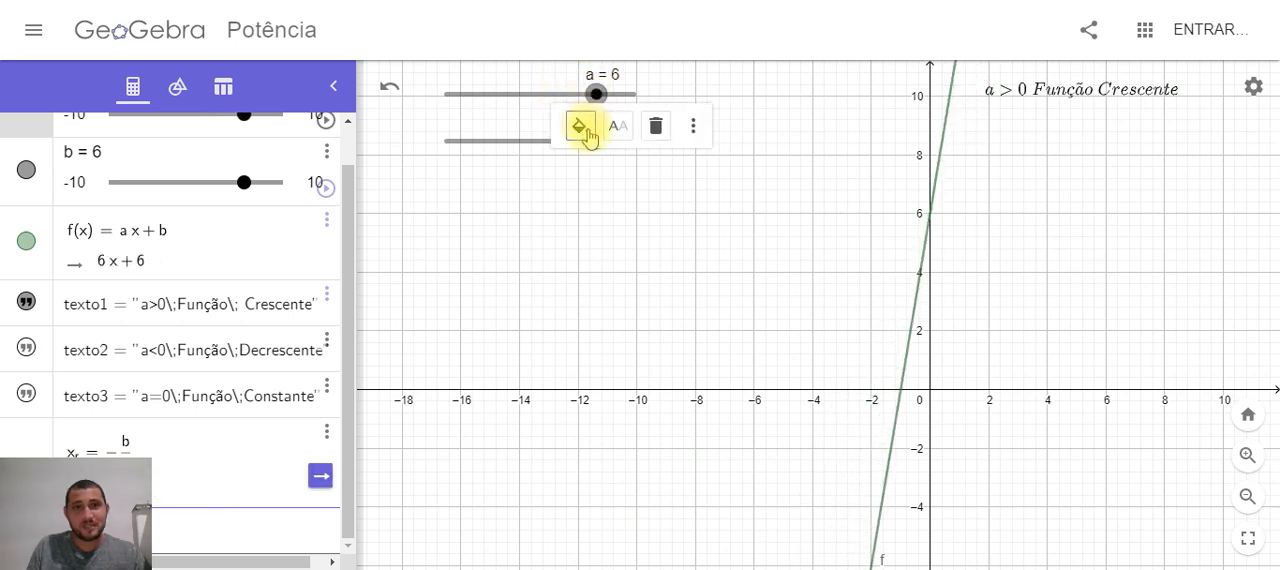
click(523, 137)
drag(591, 140, 493, 141)
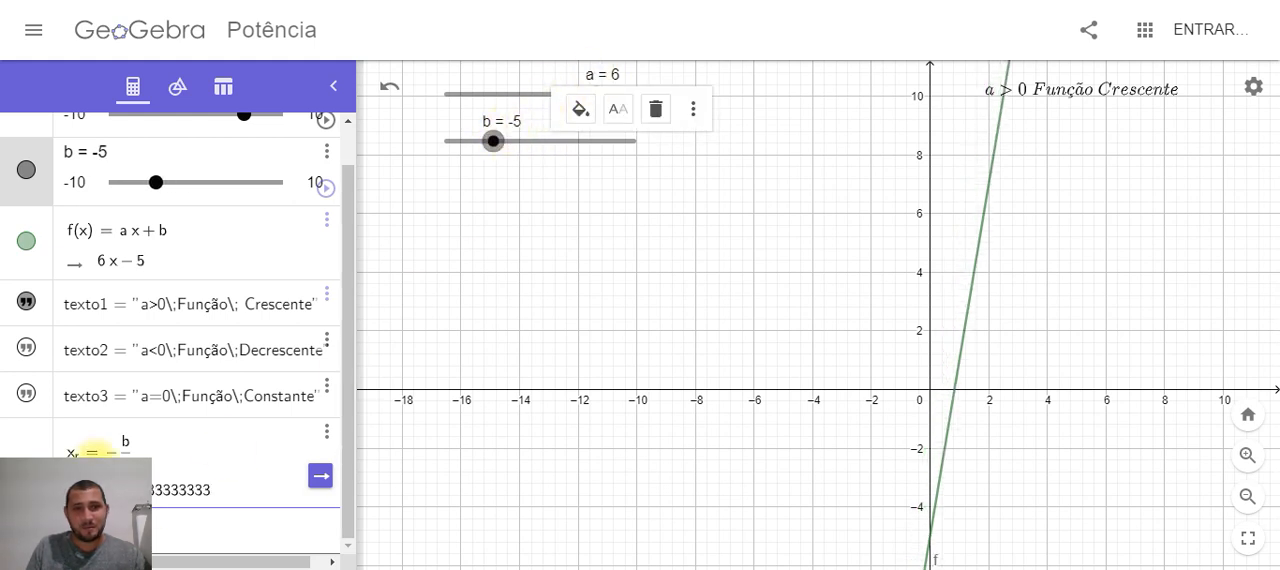
drag(494, 143, 541, 143)
Set slider a to -1 and slider b to 3, and return to the top of the object list
click(530, 94)
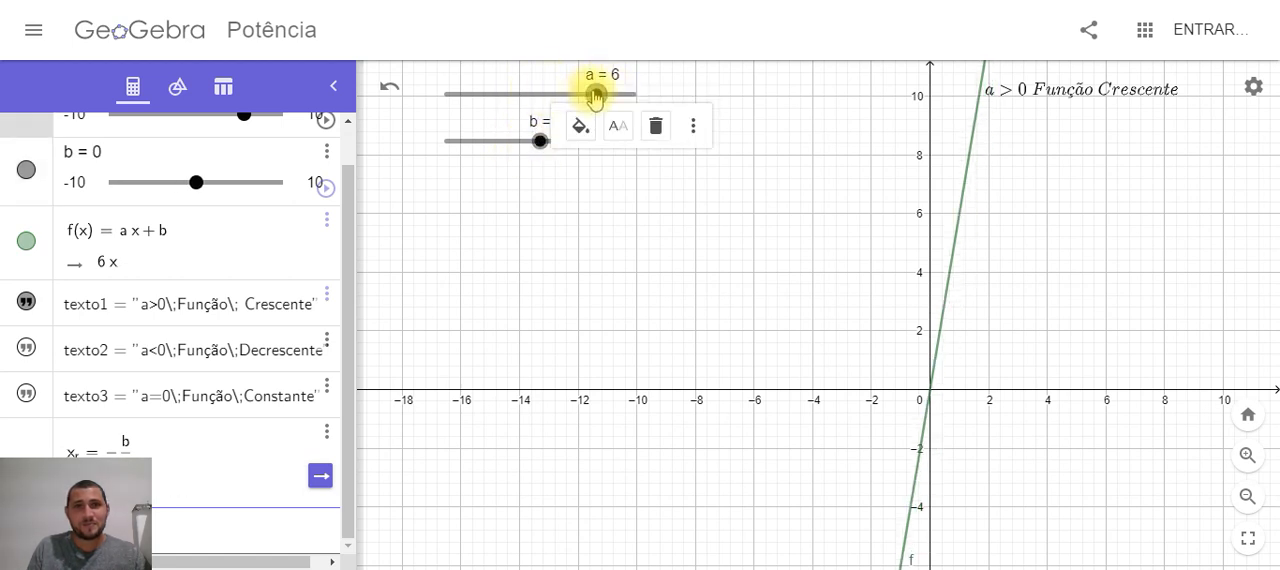
drag(595, 95, 530, 96)
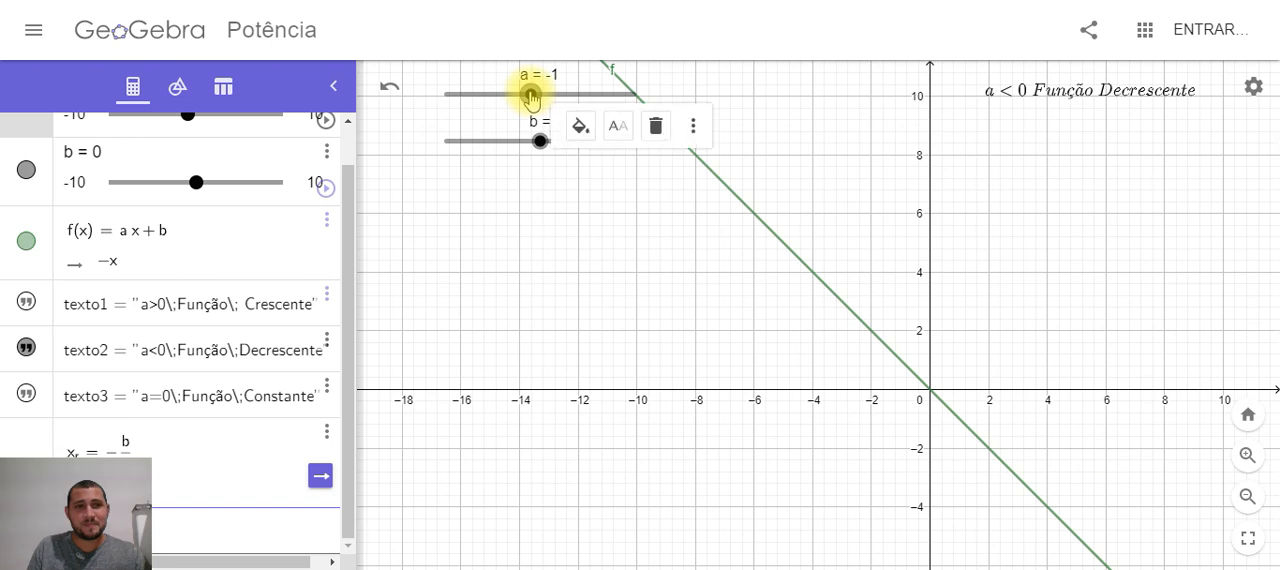
click(540, 231)
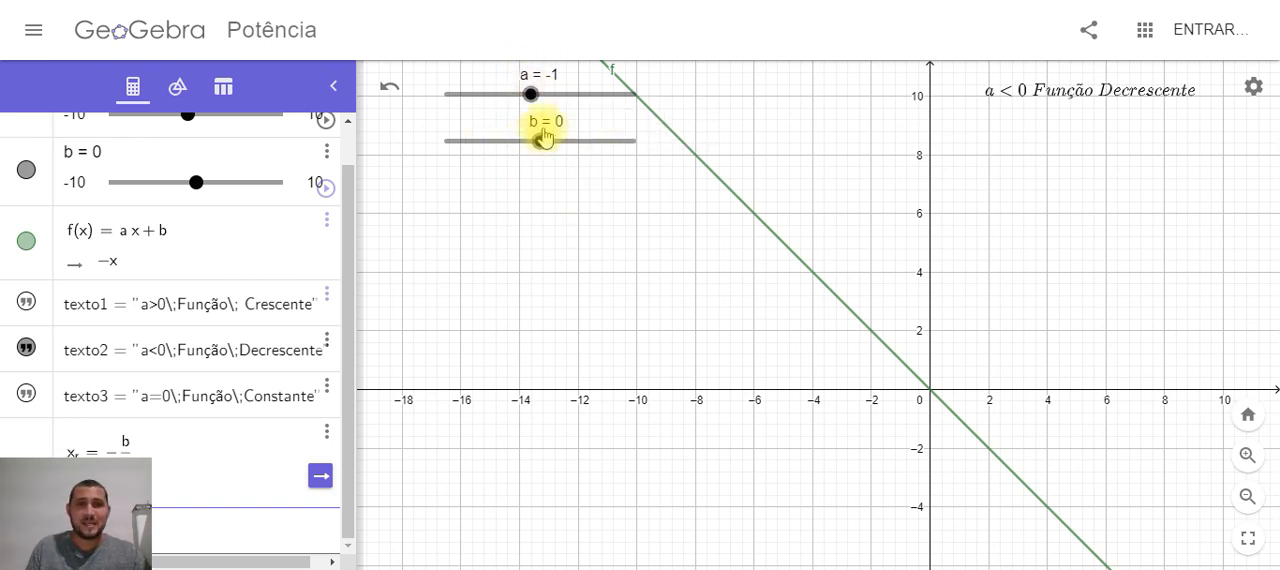
drag(549, 146, 569, 149)
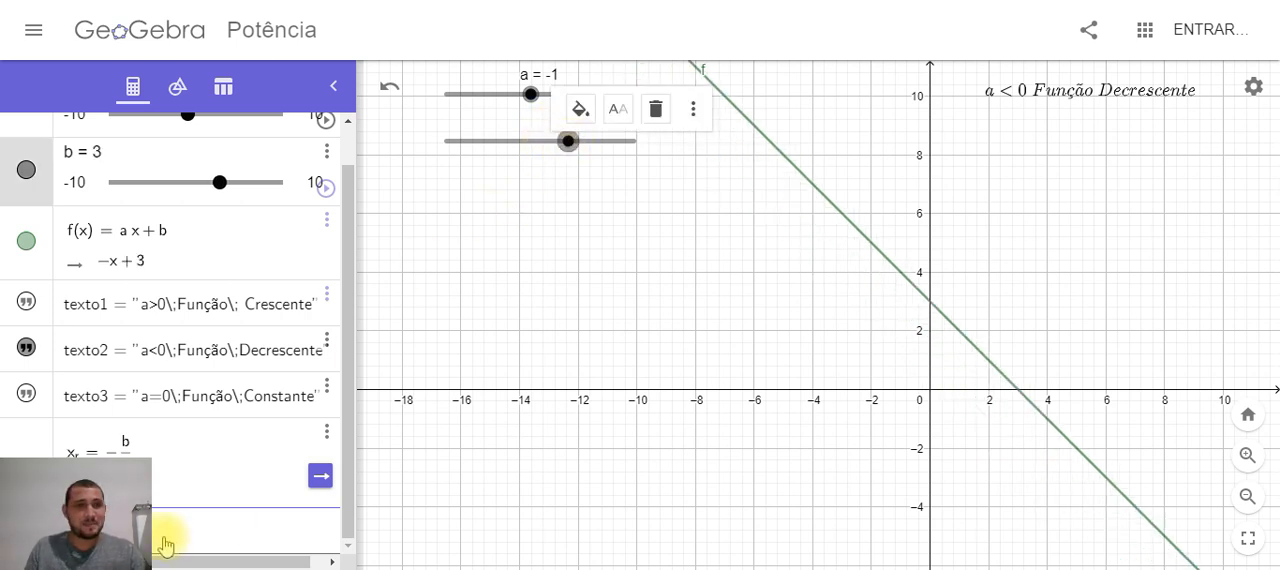
click(478, 288)
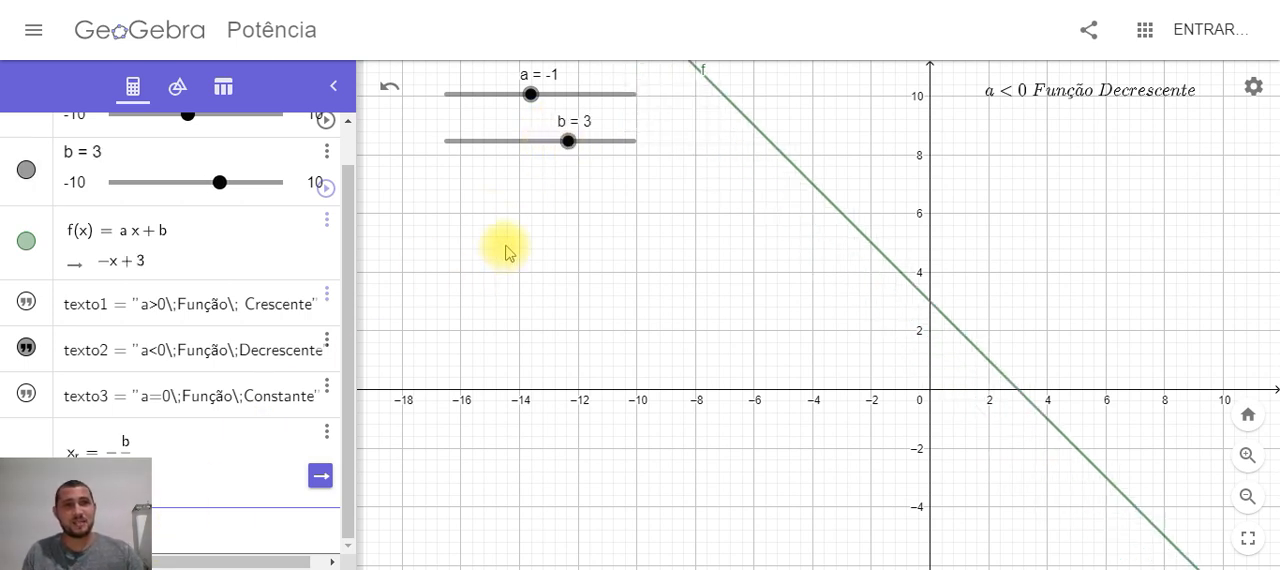
click(339, 281)
drag(343, 281, 334, 200)
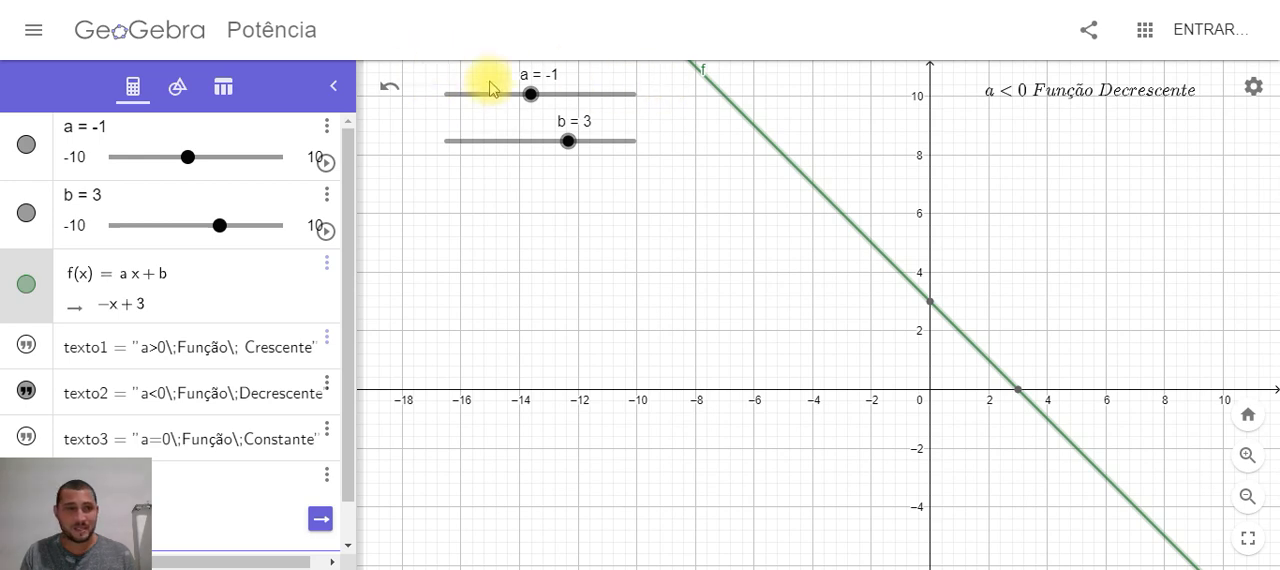
scroll(298, 292, down, 1)
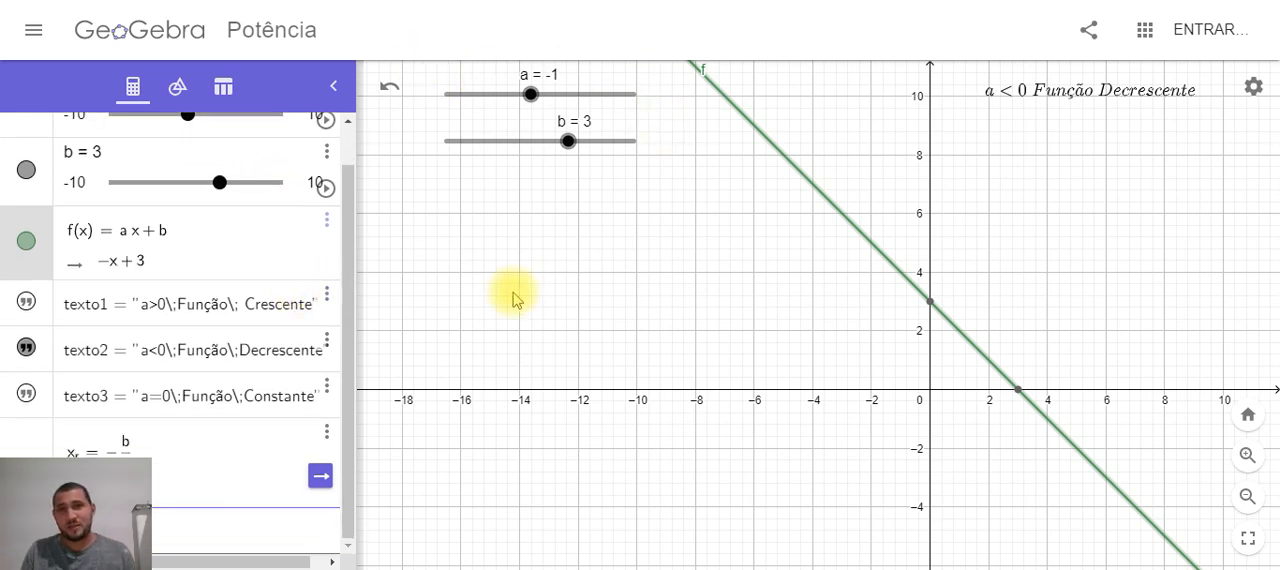
scroll(512, 298, down, 2)
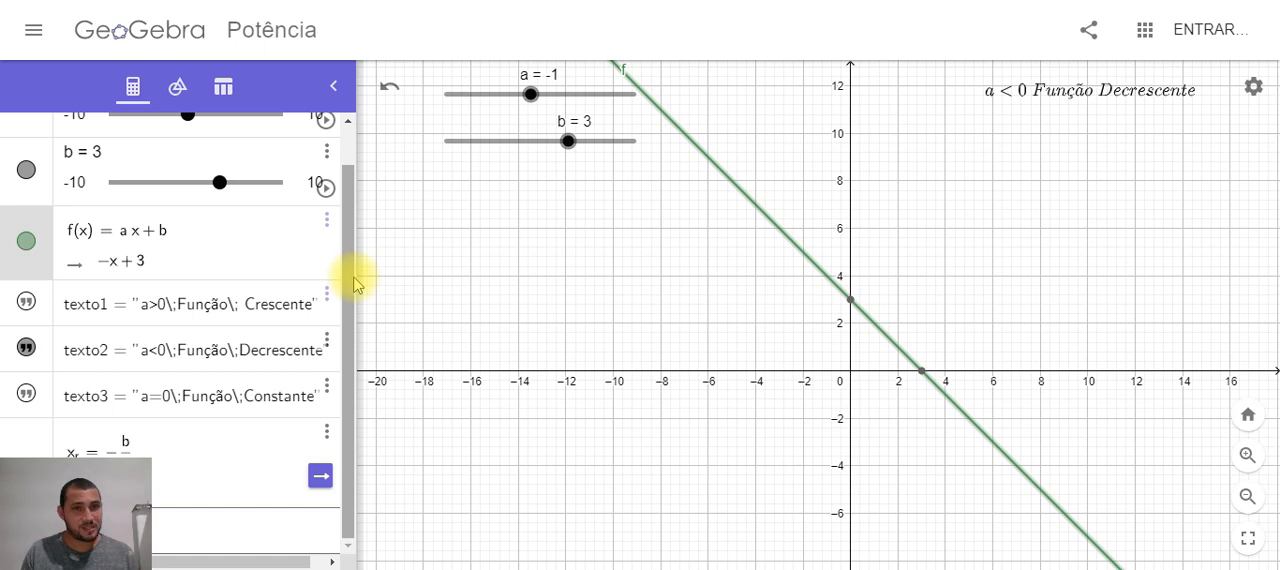
drag(353, 278, 358, 205)
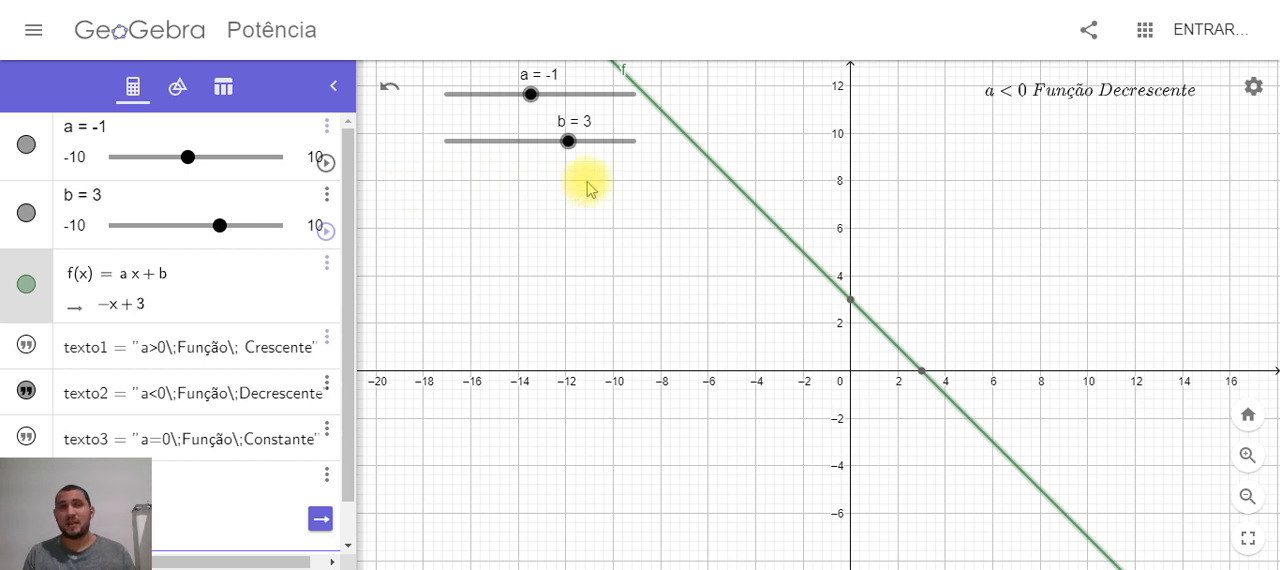
click(530, 190)
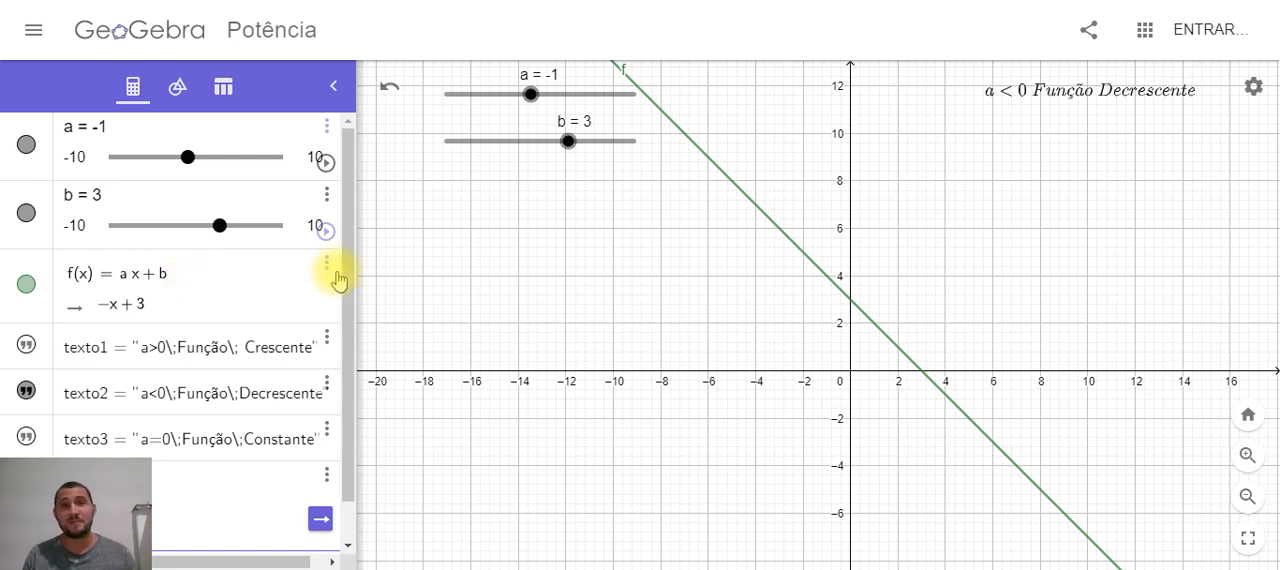
scroll(337, 277, down, 1)
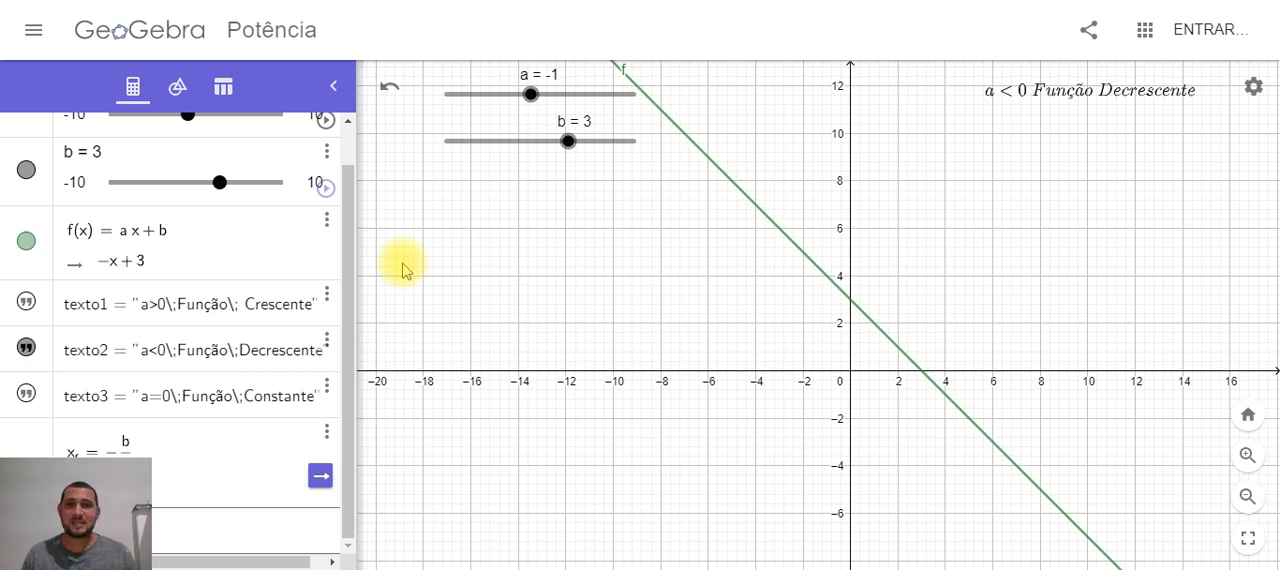
scroll(343, 271, up, 1)
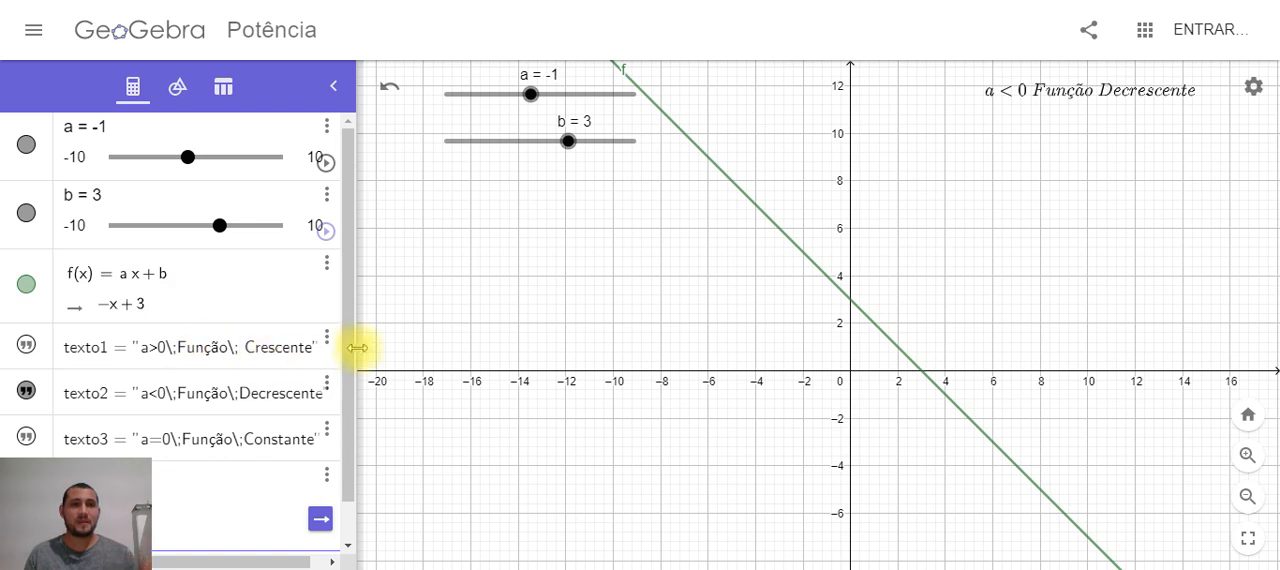
scroll(337, 386, down, 1)
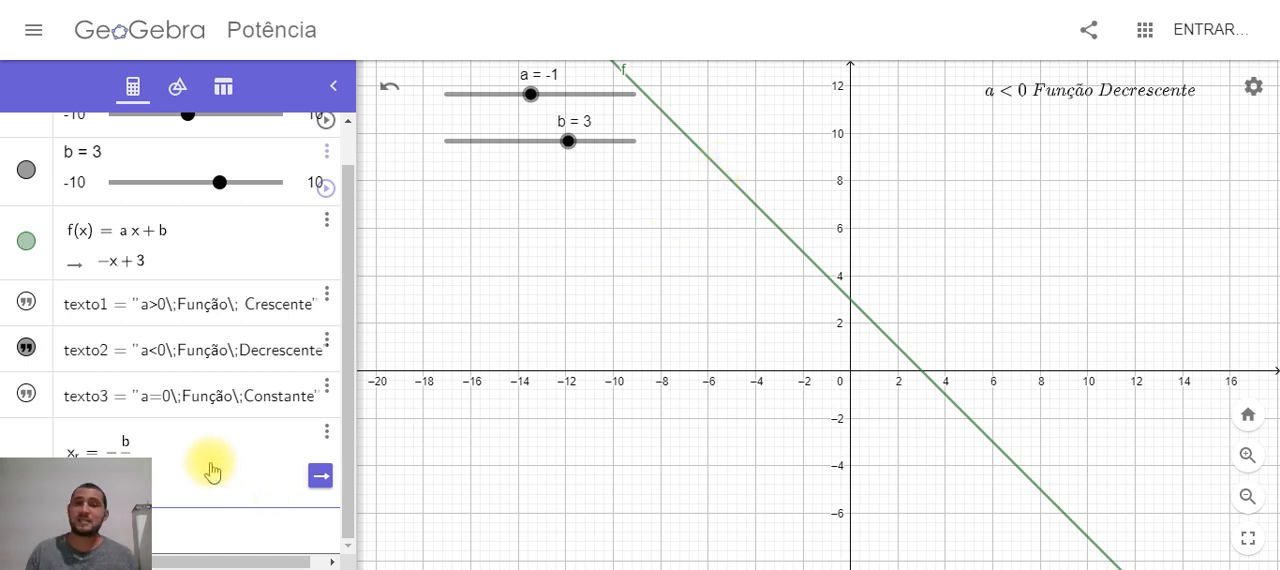
click(321, 480)
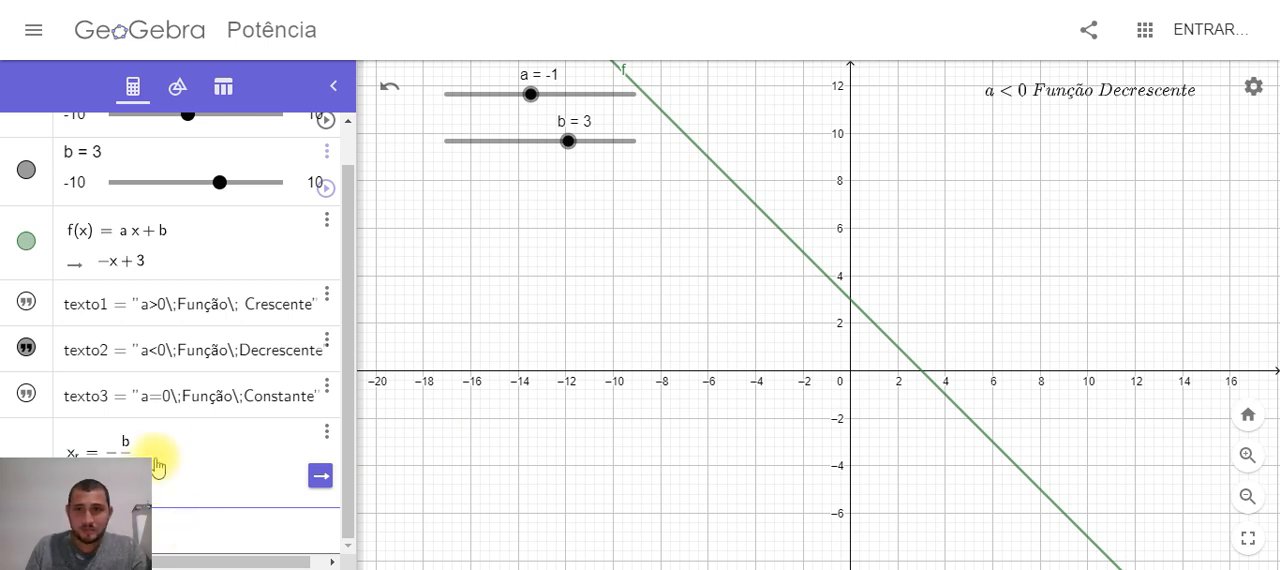
Check where f crosses the x-axis and add the point X = (x_r, 0) as a new algebra entry
click(926, 378)
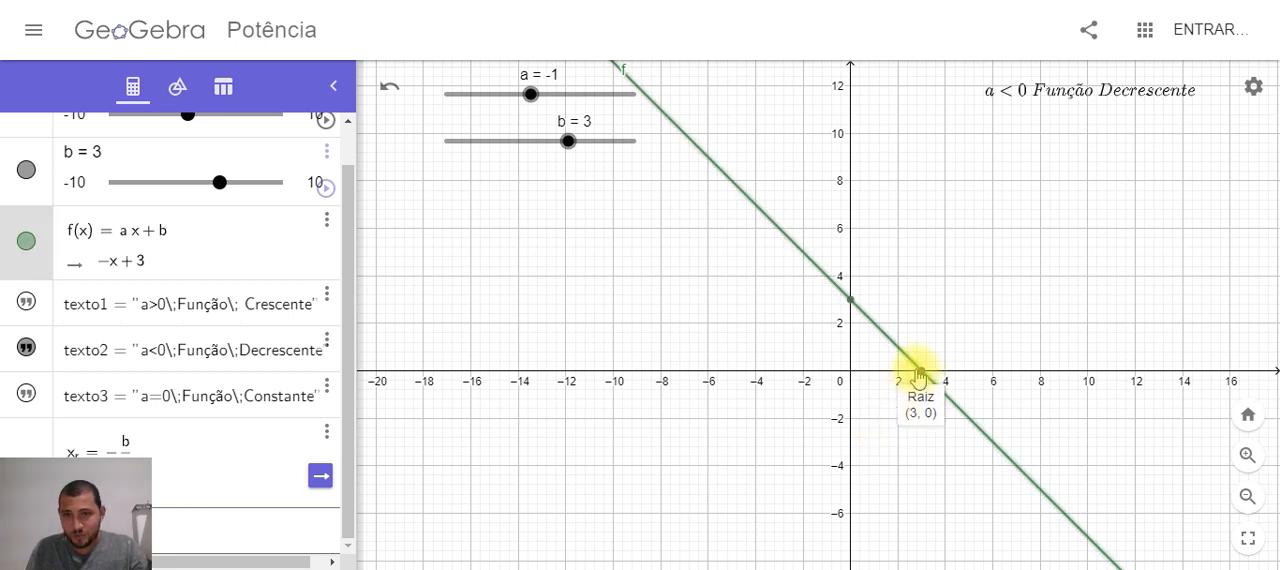
click(170, 535)
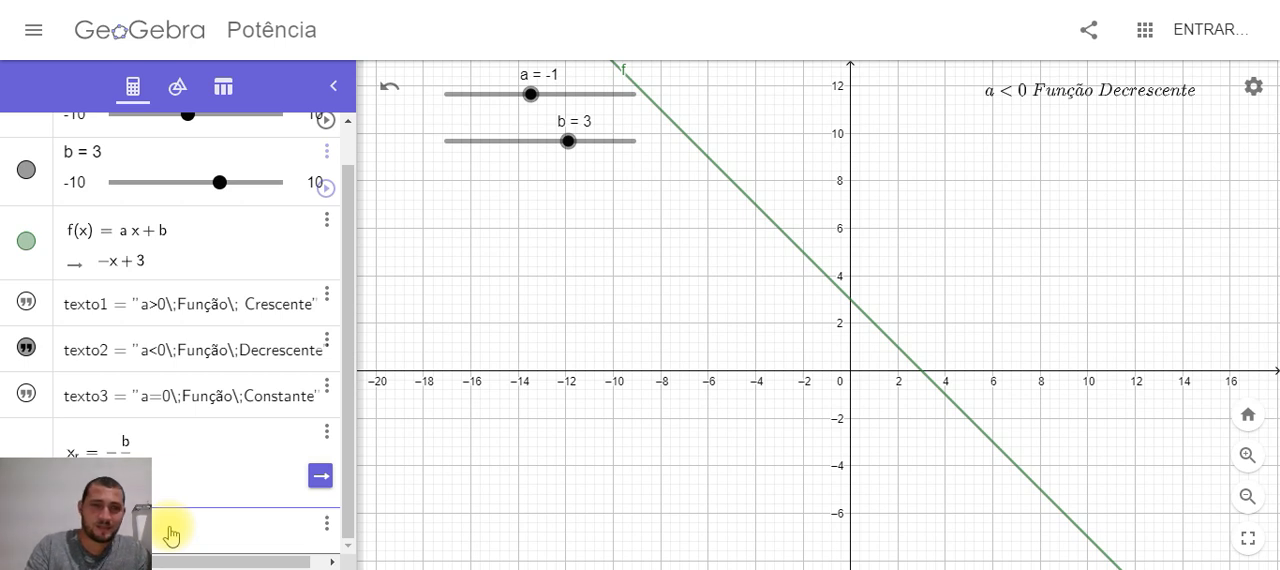
click(171, 536)
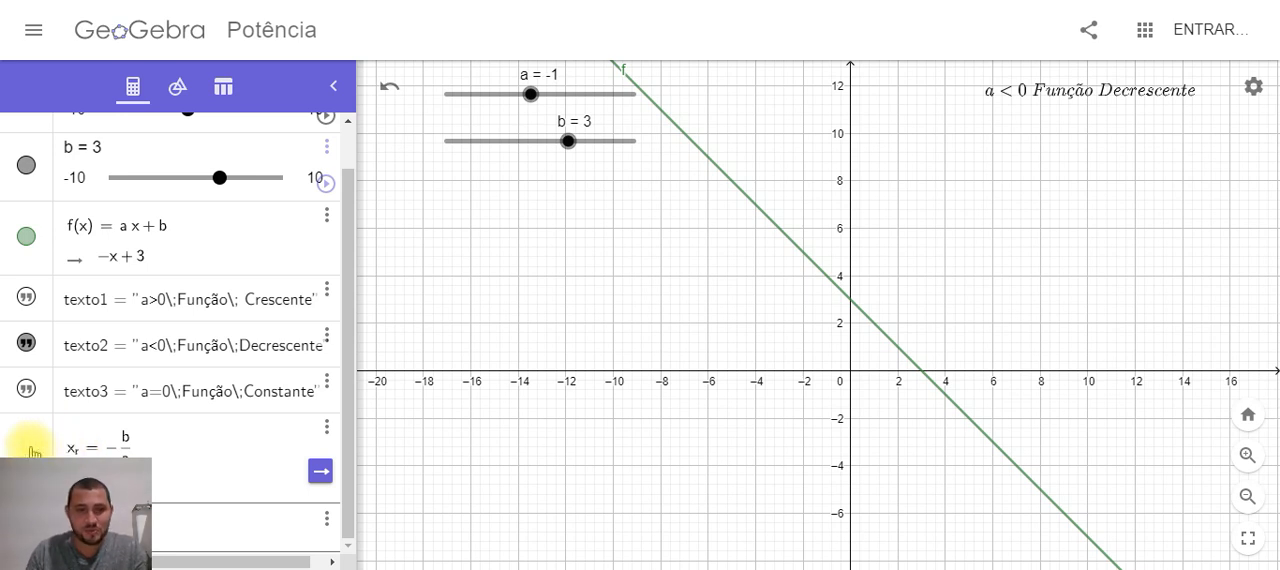
scroll(32, 452, down, 1)
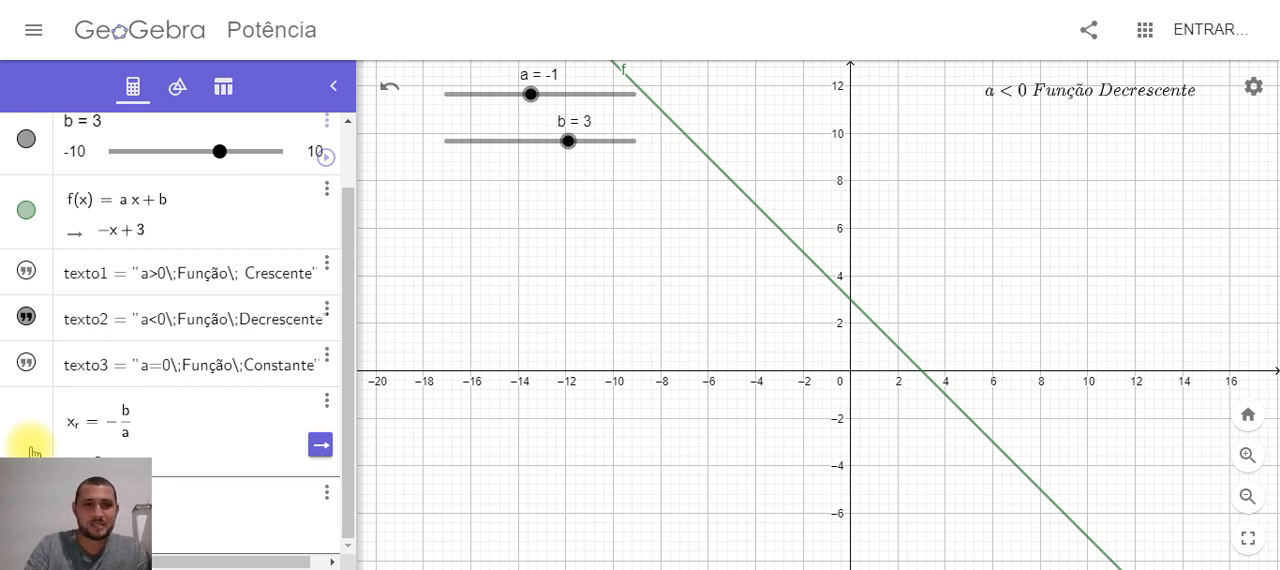
text(0)
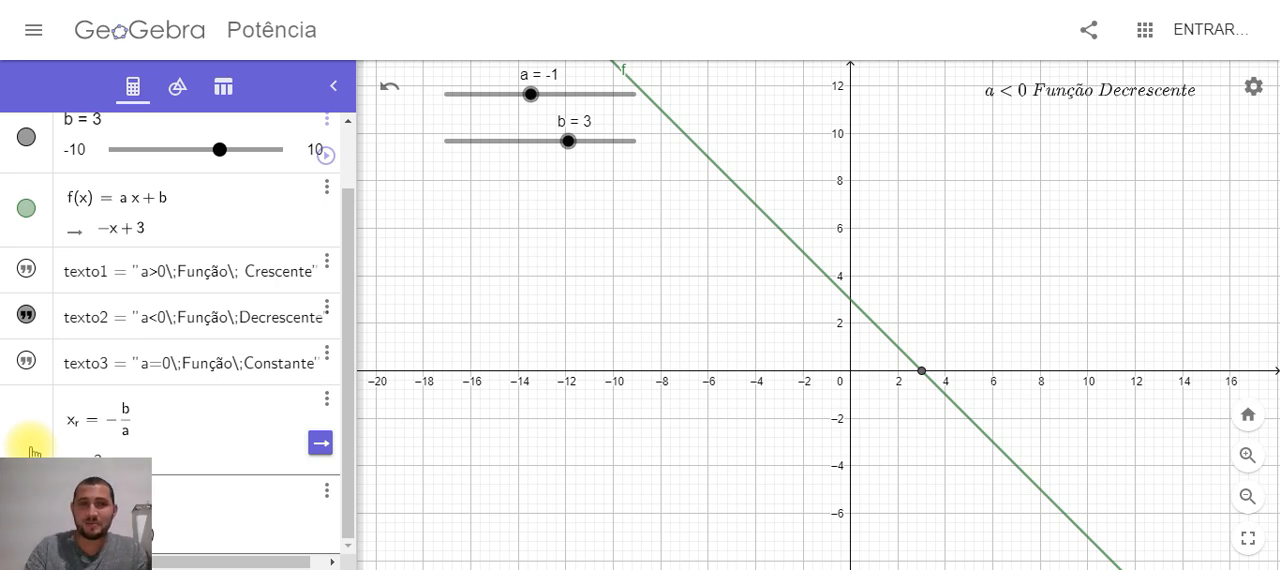
key(Return)
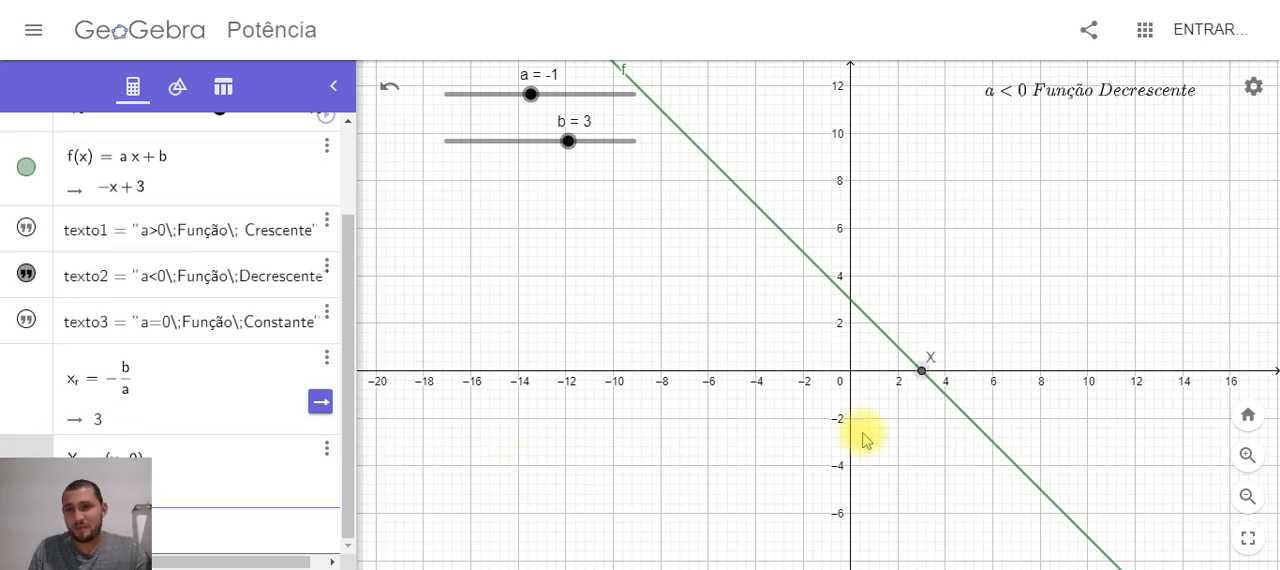
Change the colour of the root point X on the x-axis to red
click(922, 372)
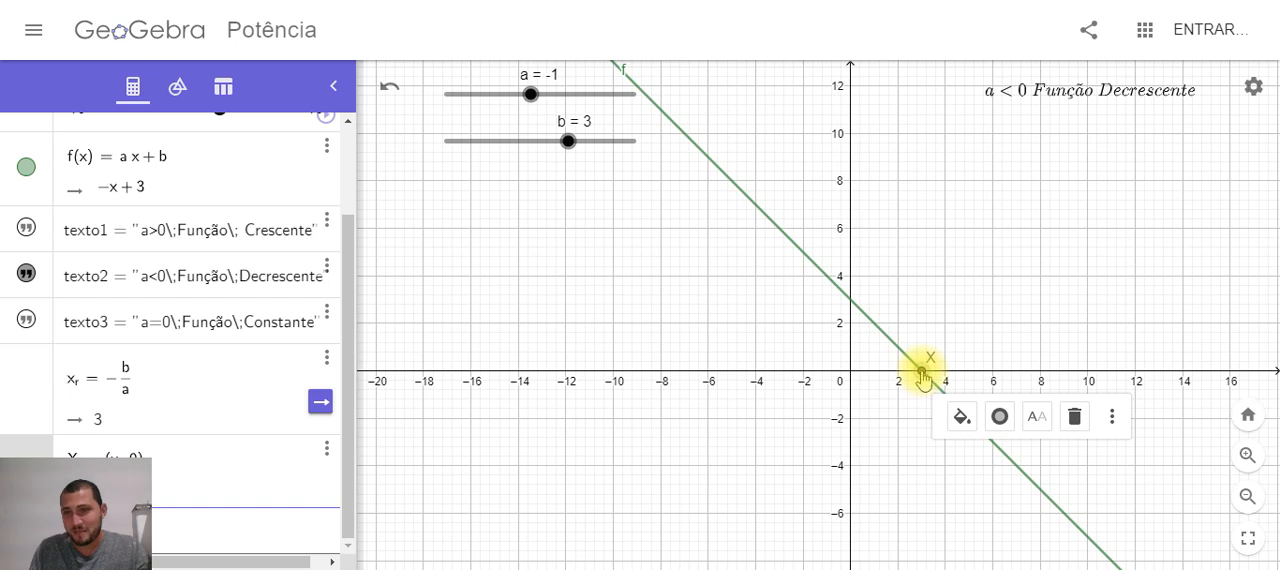
click(961, 416)
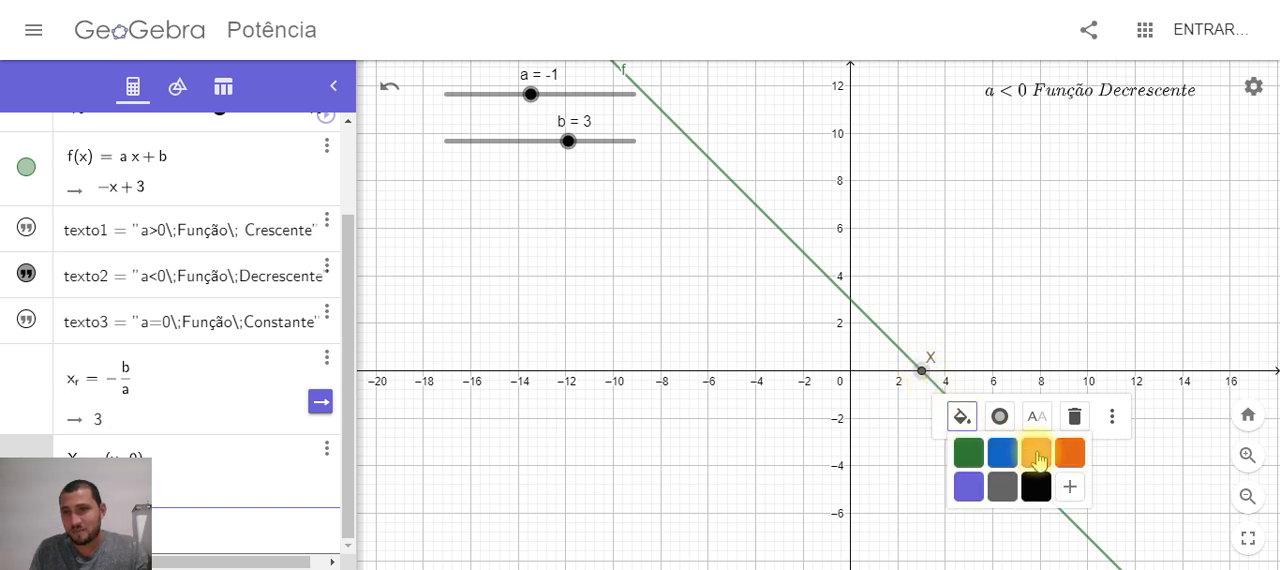
click(1036, 455)
click(967, 360)
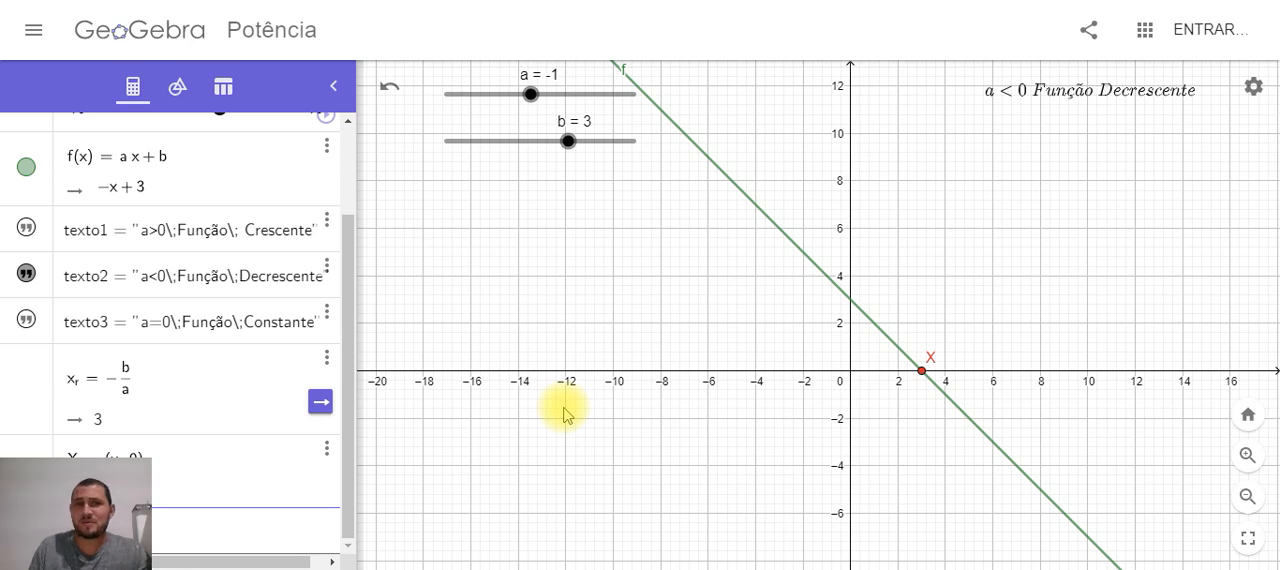
Thicken the line of f to 9 and recolour it blue
click(770, 224)
click(846, 248)
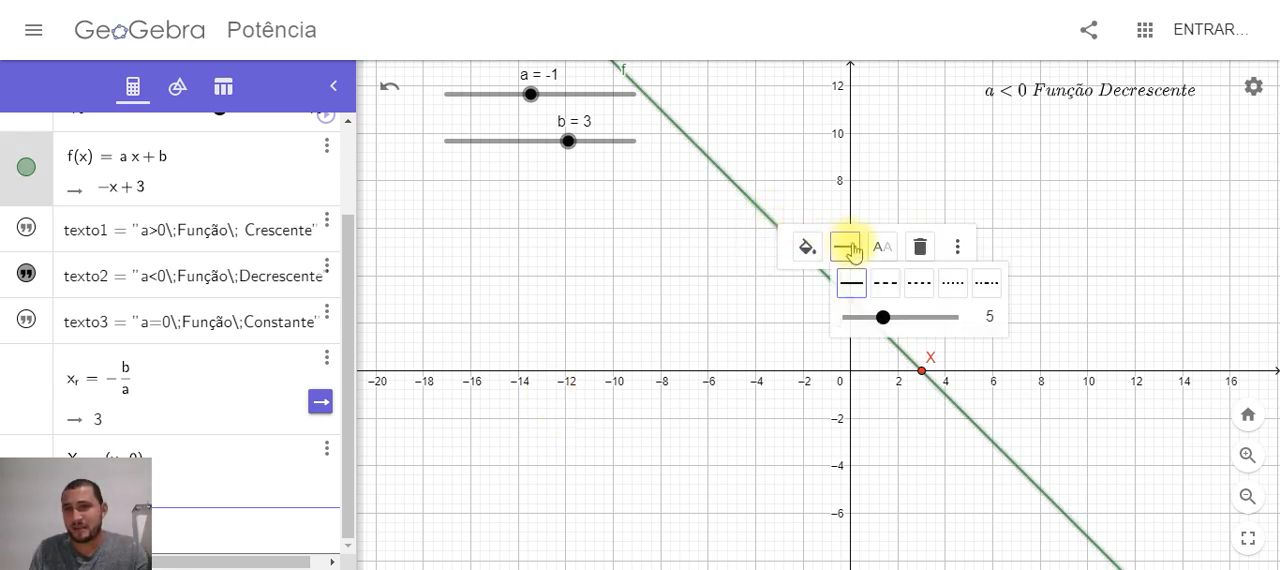
drag(883, 317, 918, 317)
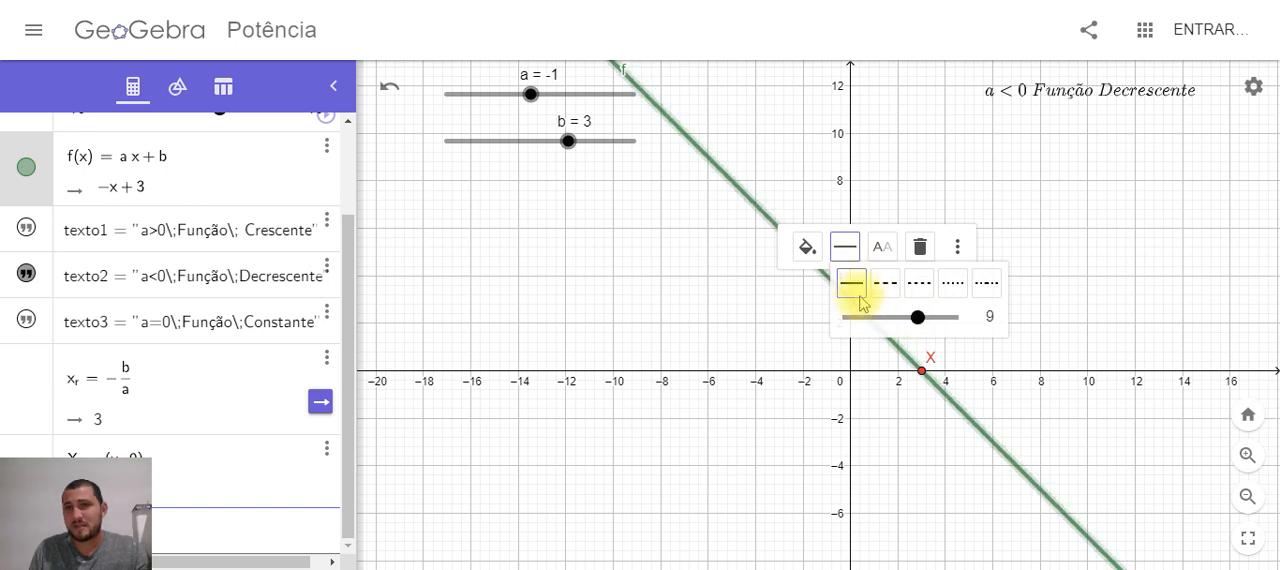
click(807, 248)
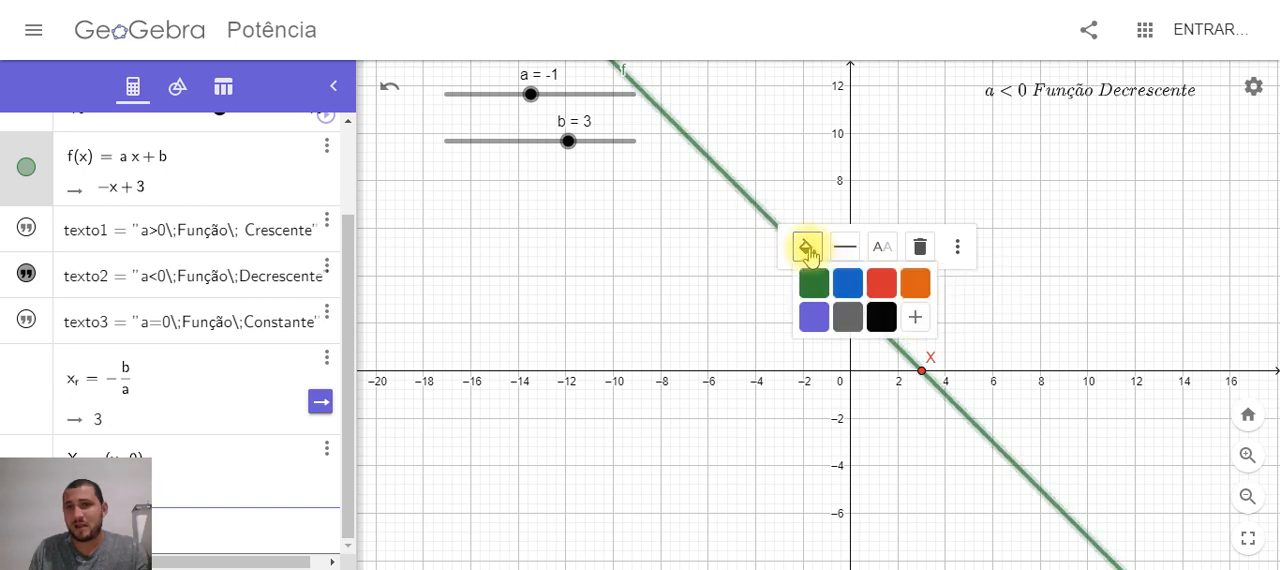
click(852, 286)
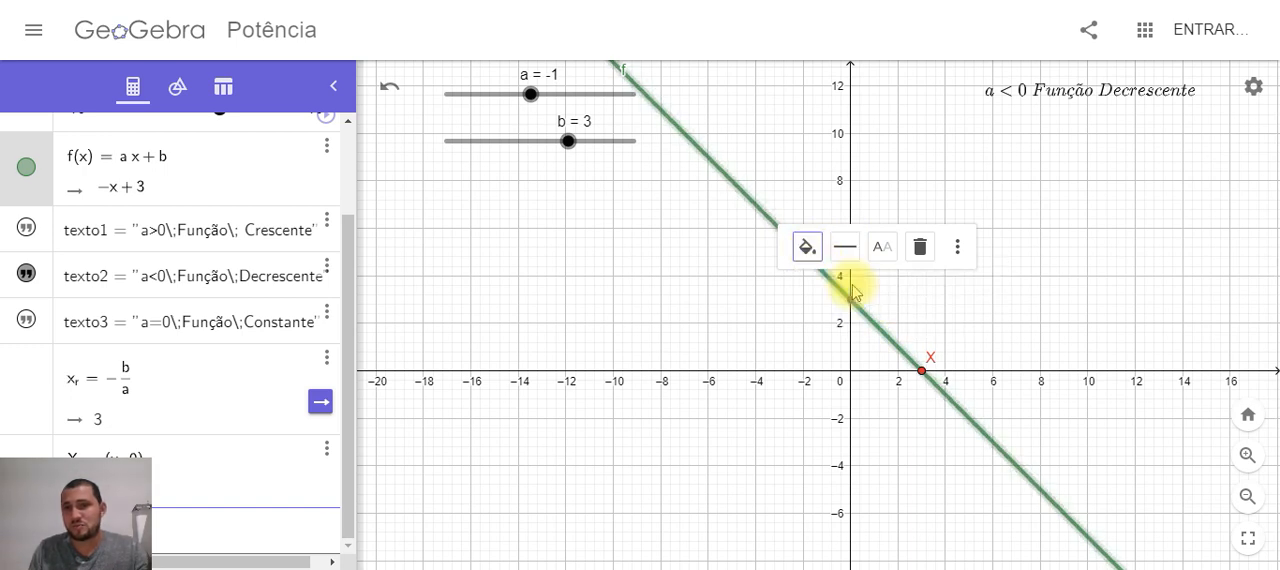
click(958, 322)
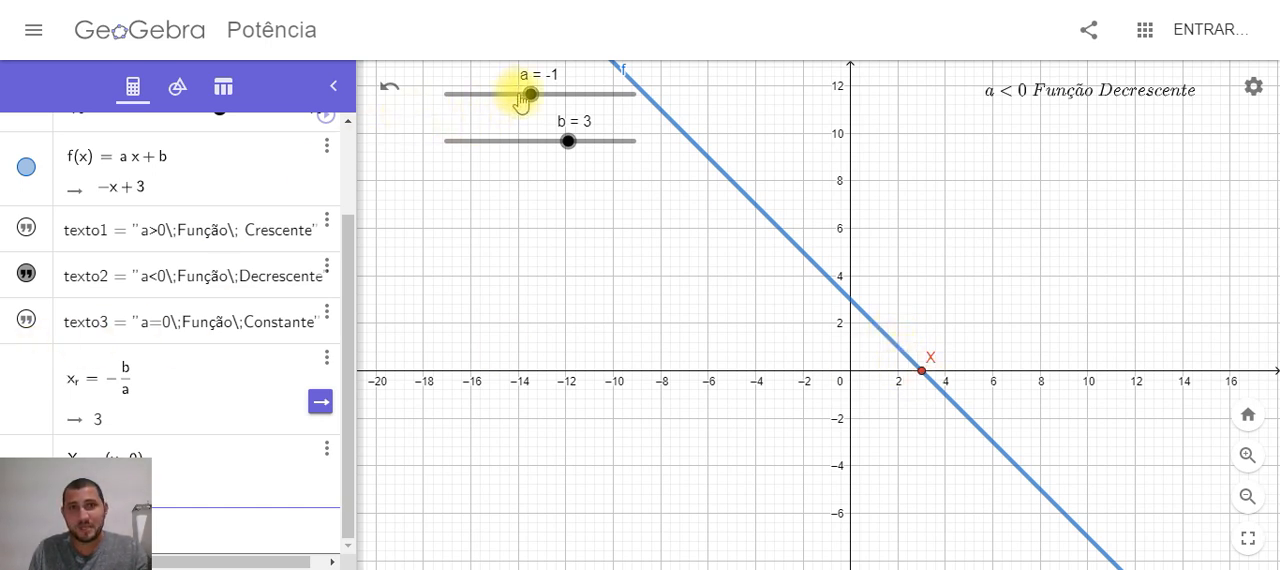
Test that point X follows the root by moving slider a to -0.5 and slider b to -5
mouse_move(529, 96)
mouse_down()
mouse_move(494, 96)
mouse_move(548, 96)
mouse_move(535, 96)
mouse_up()
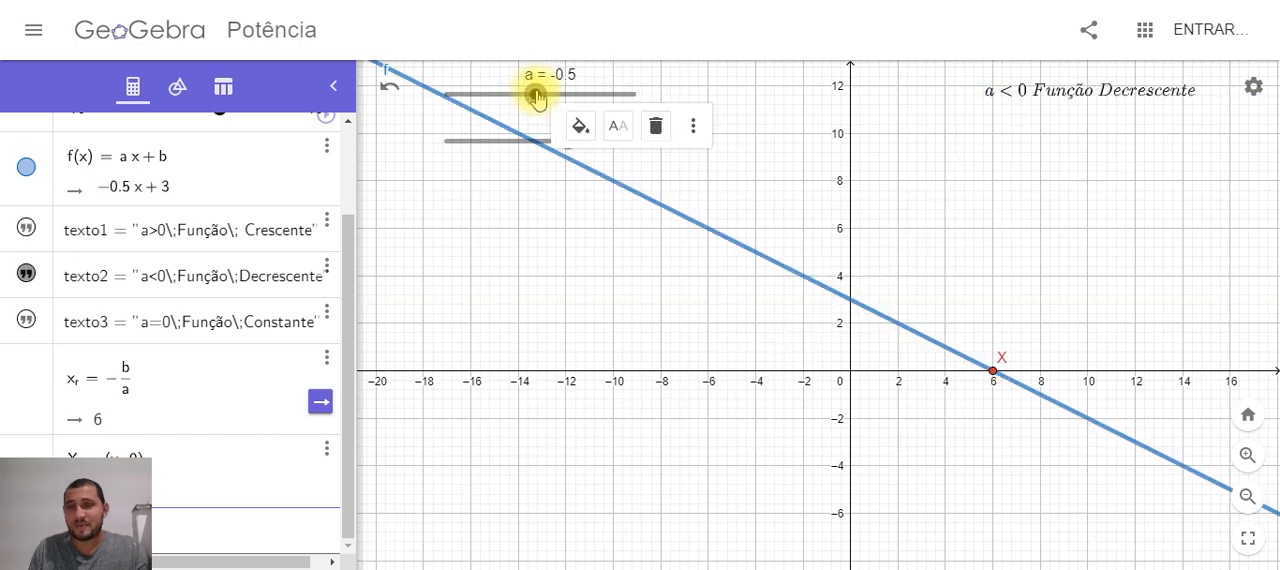
click(993, 372)
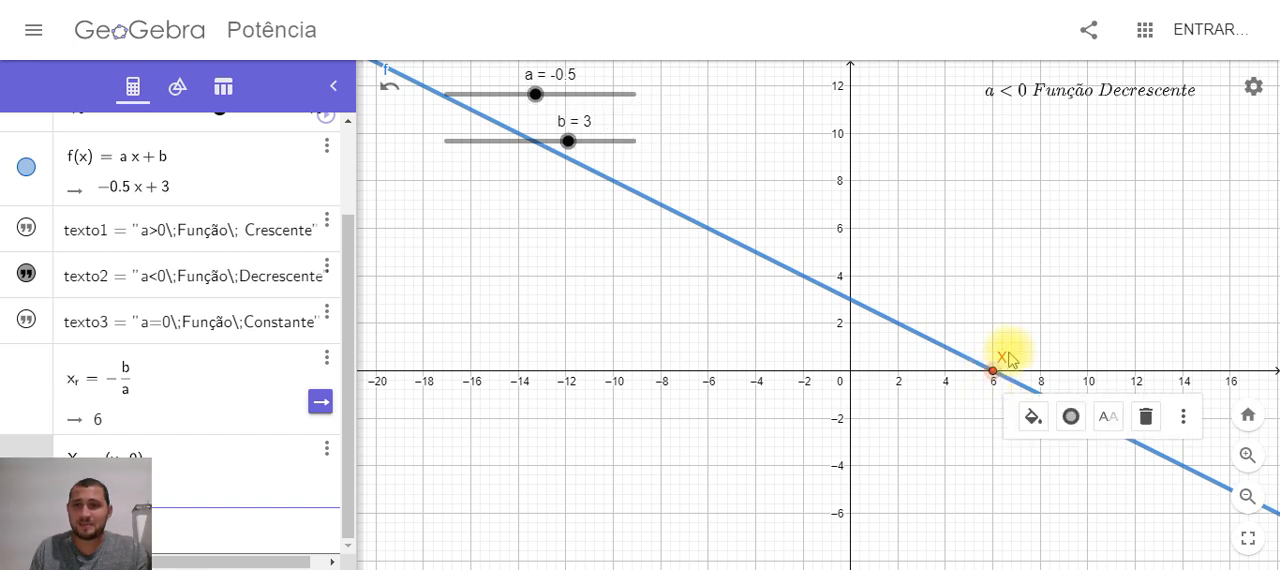
click(1008, 357)
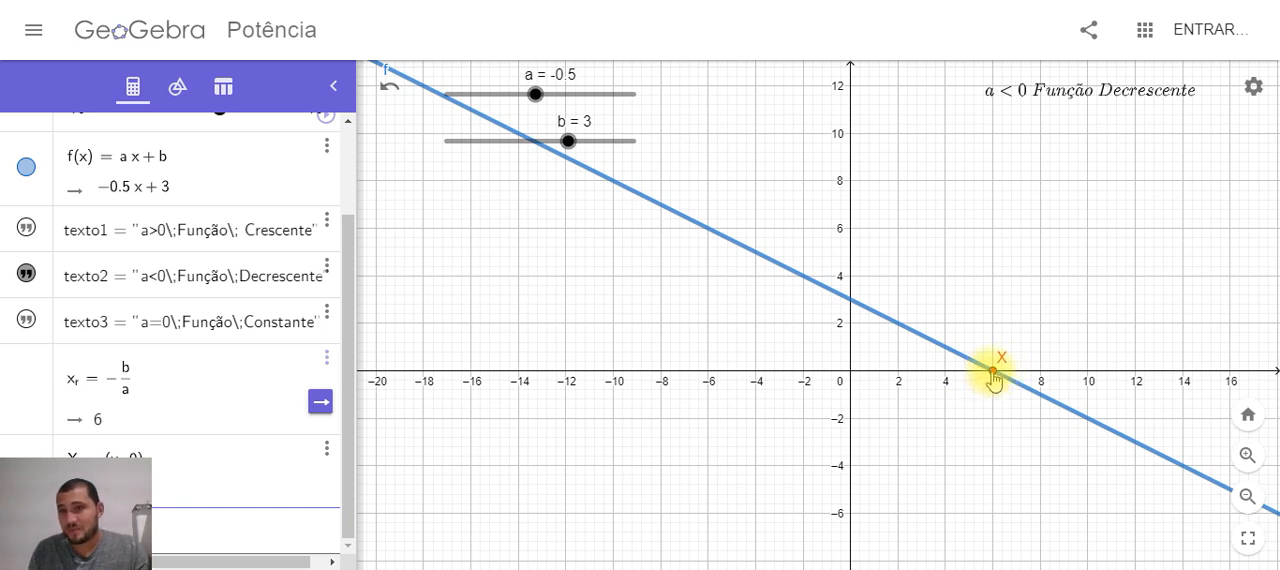
drag(563, 130, 494, 144)
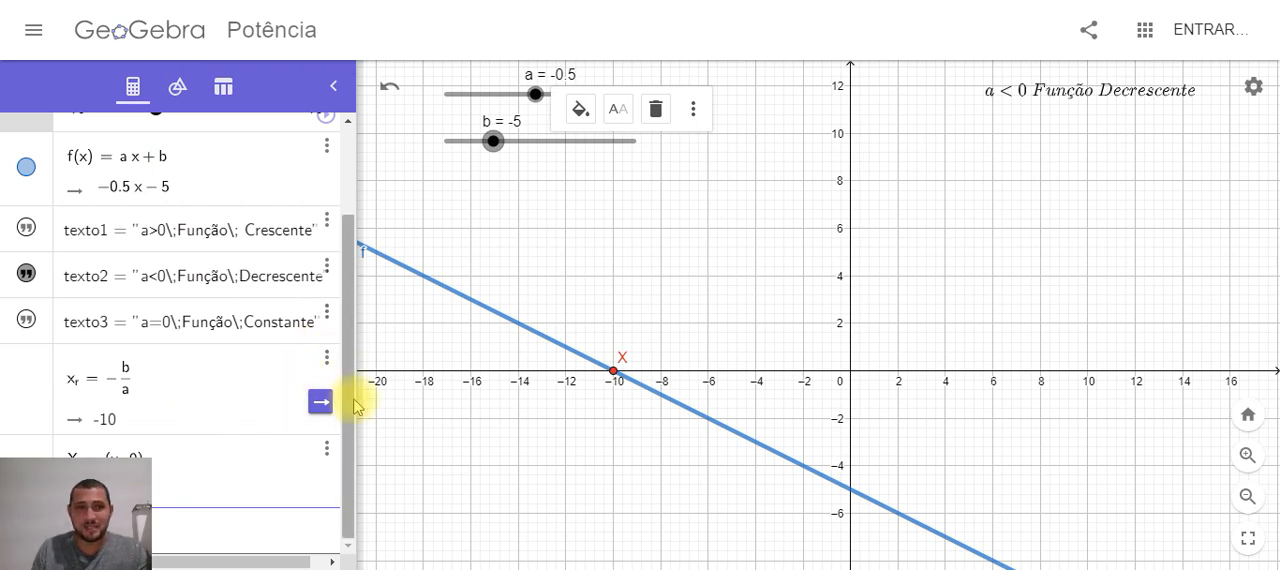
Hide and show again point X and the line of f, one after the other
click(26, 459)
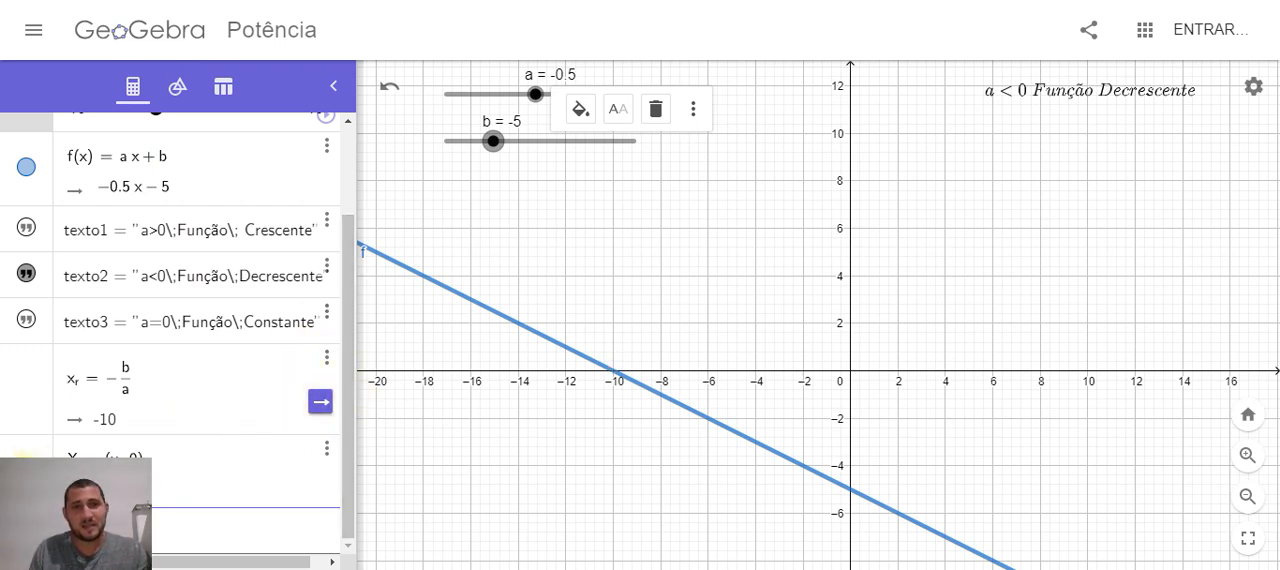
click(24, 459)
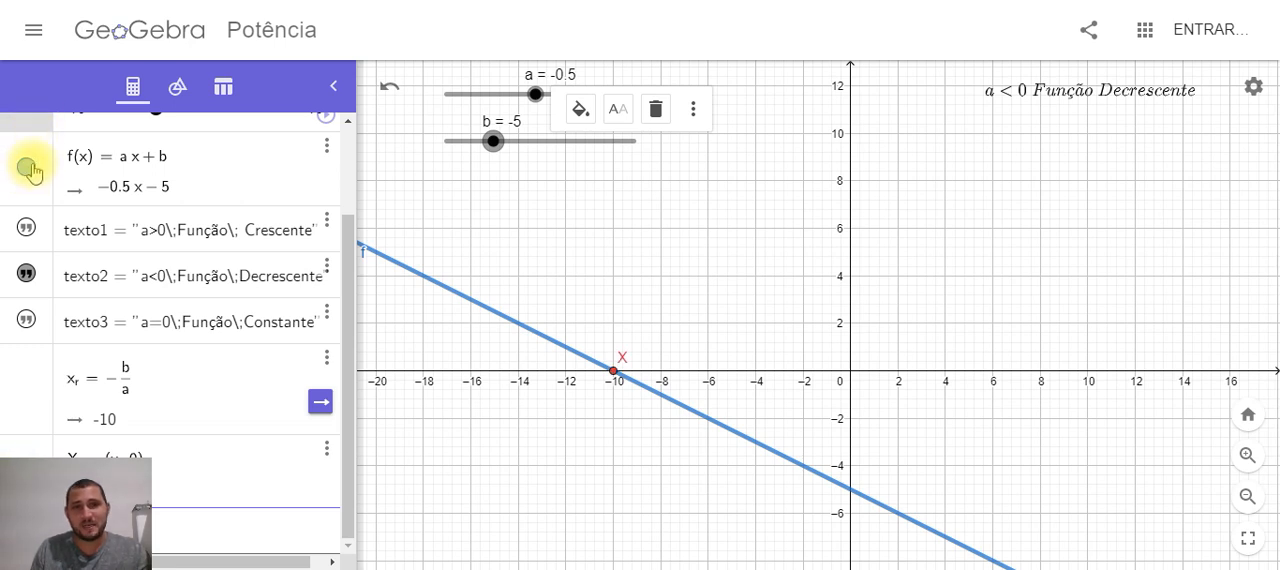
click(27, 168)
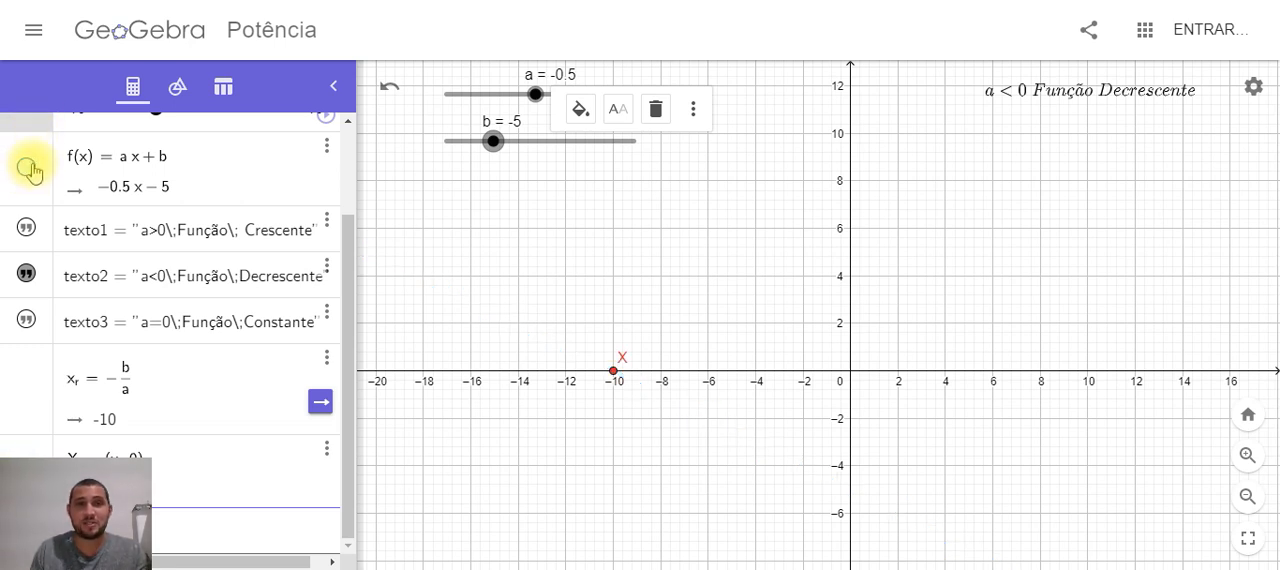
click(28, 169)
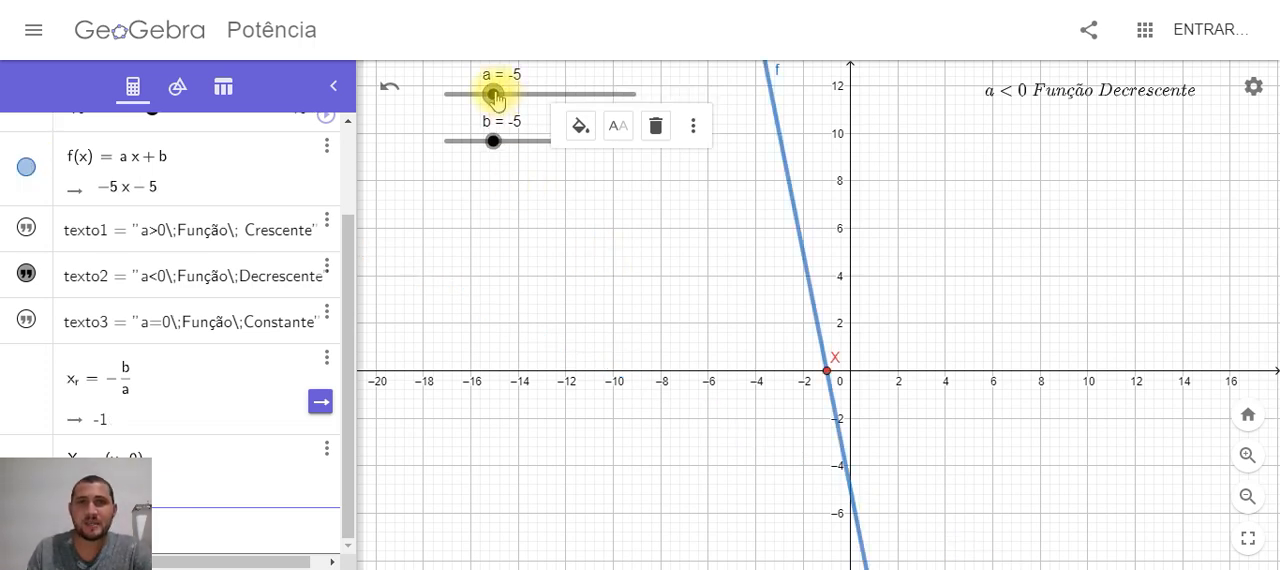
Set slider b to 6 and move slider a through -1 and 1.5 to 1, watching the root point
drag(493, 94, 529, 95)
drag(493, 141, 596, 141)
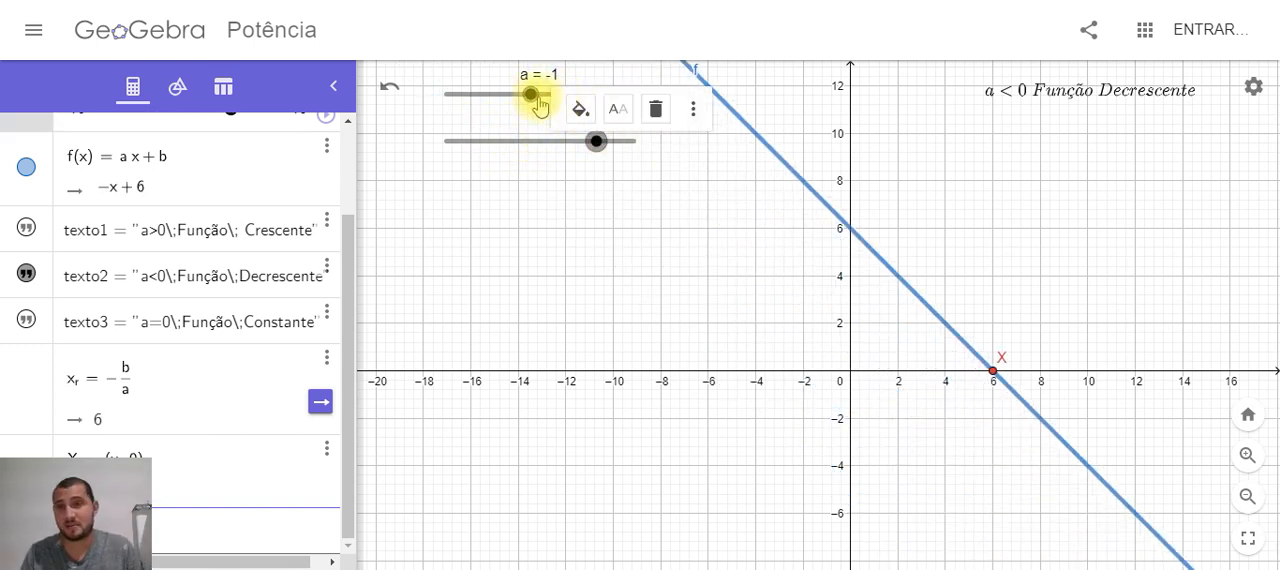
drag(535, 100, 555, 101)
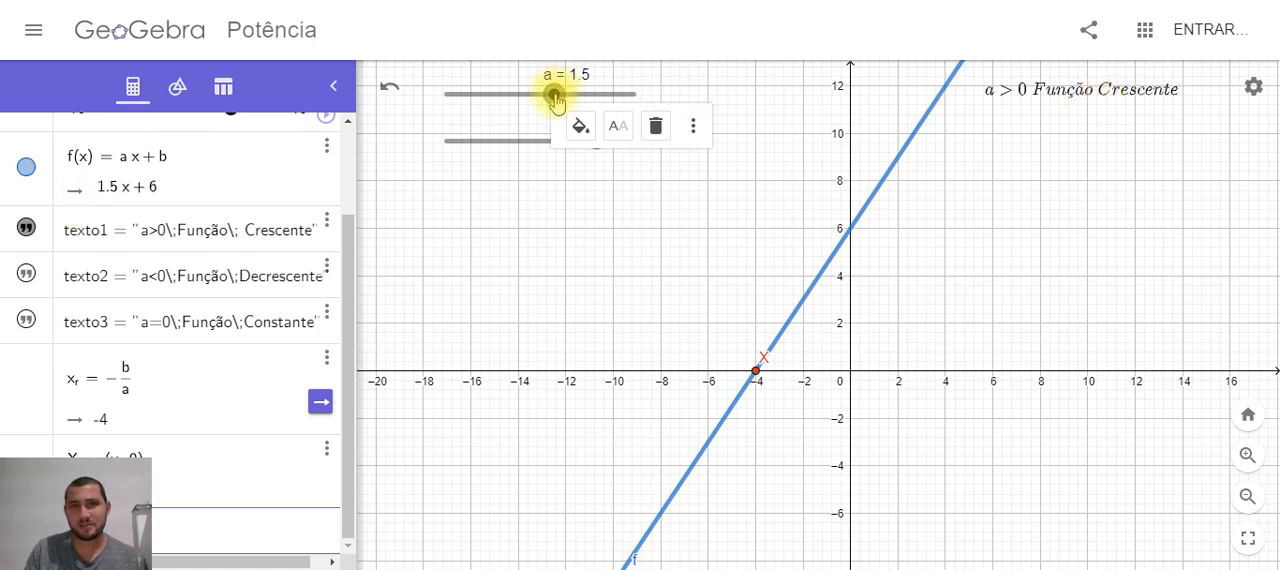
mouse_move(551, 97)
mouse_down()
mouse_move(526, 108)
mouse_move(549, 98)
mouse_up()
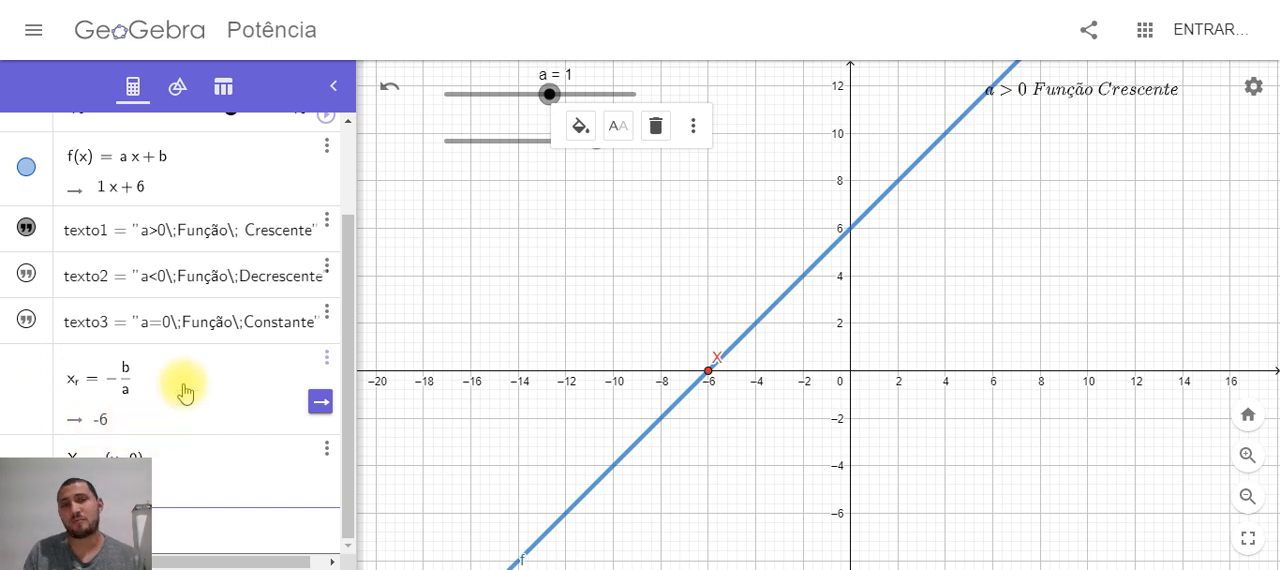
scroll(349, 334, up, 3)
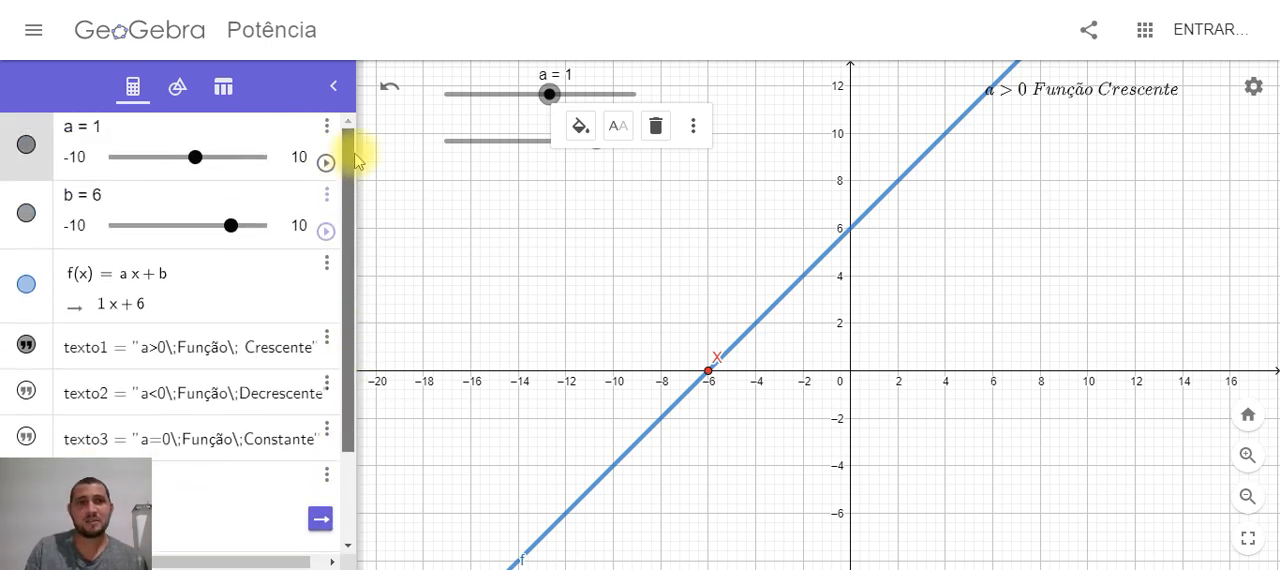
click(465, 256)
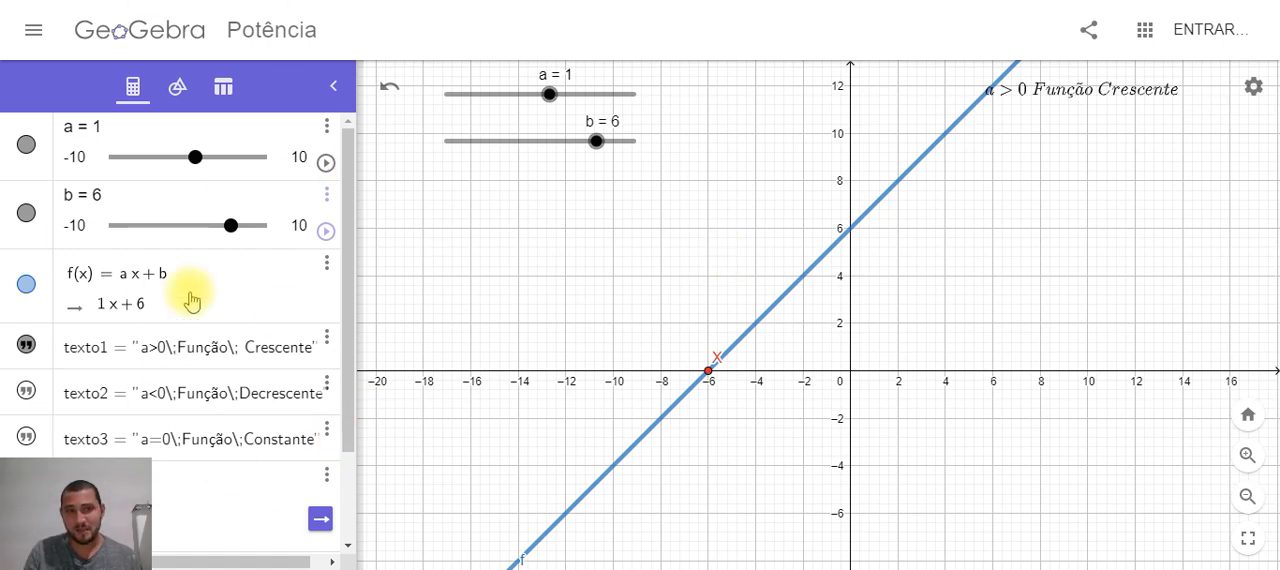
scroll(191, 300, down, 2)
scroll(135, 300, up, 2)
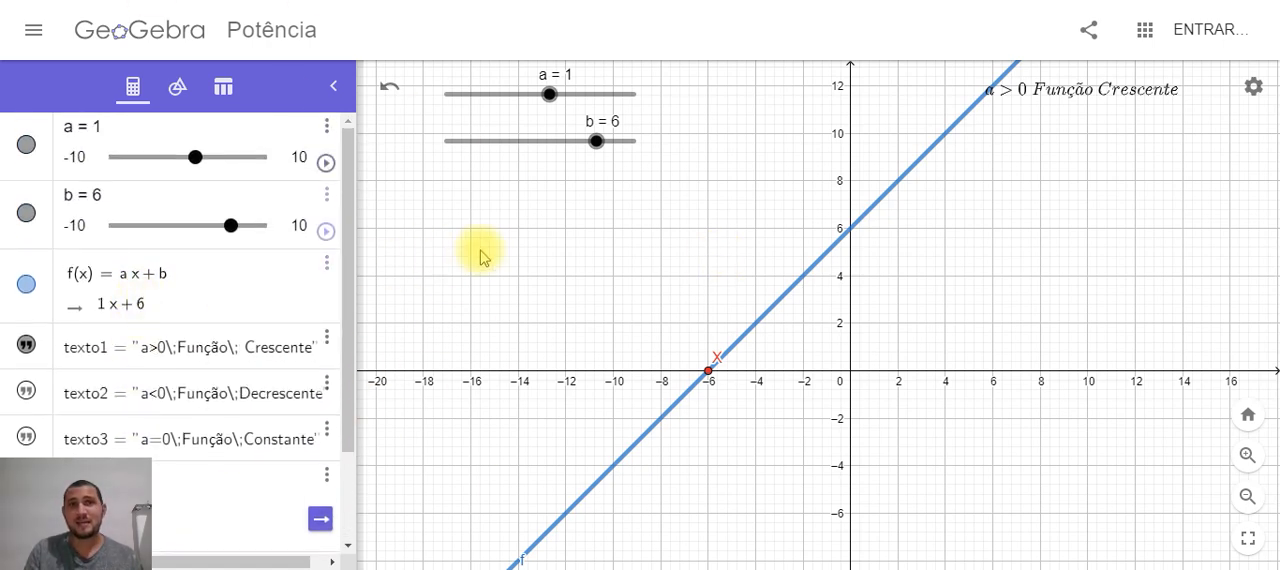